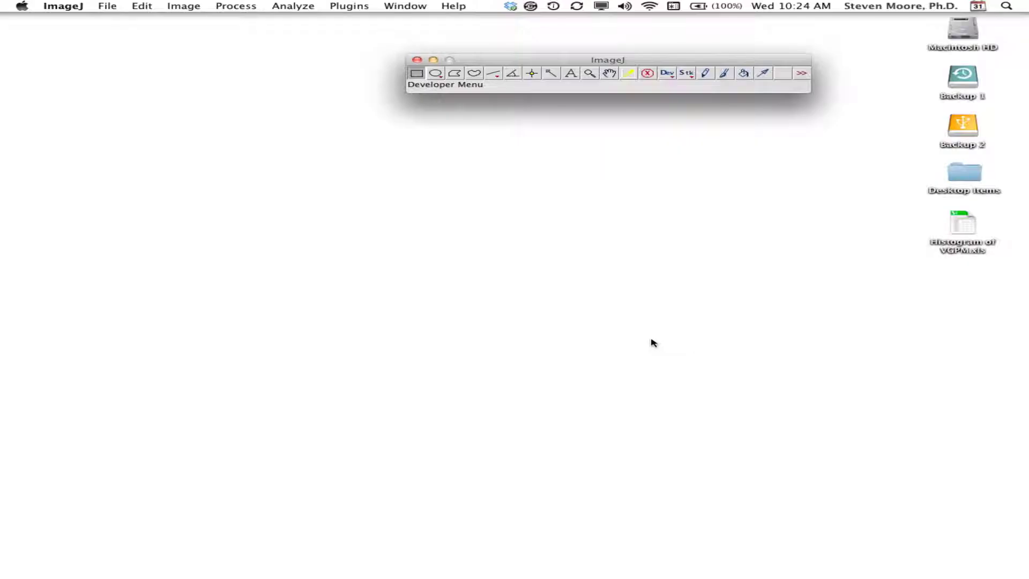
Import the VGPM folder's TIFF files as an image sequence starting at vgpm.2002213.tiff, keeping the default sequence options.
{"action": "left_click", "coordinate": [108, 7]}
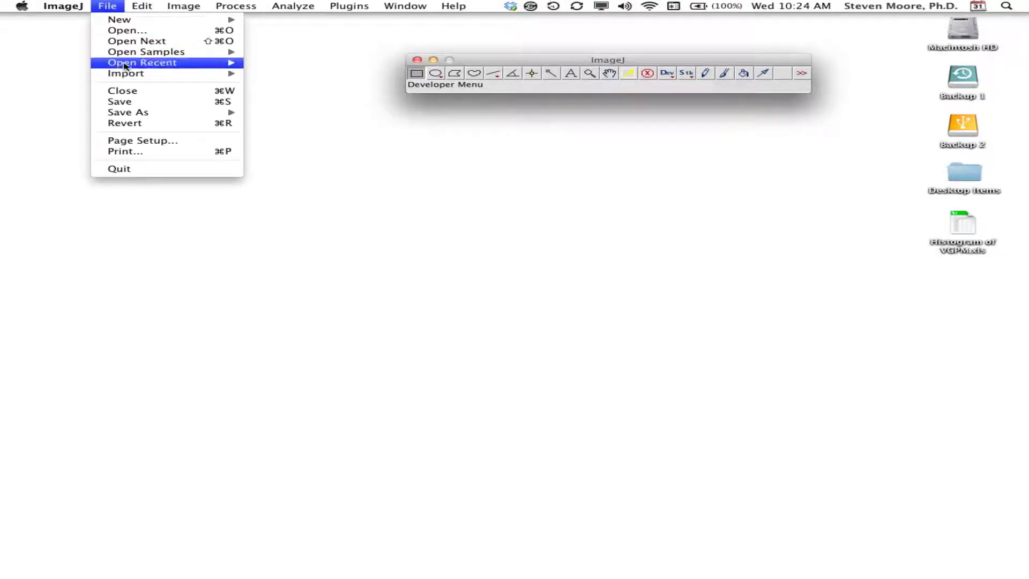
{"action": "mouse_move", "coordinate": [127, 73]}
{"action": "left_click", "coordinate": [284, 75]}
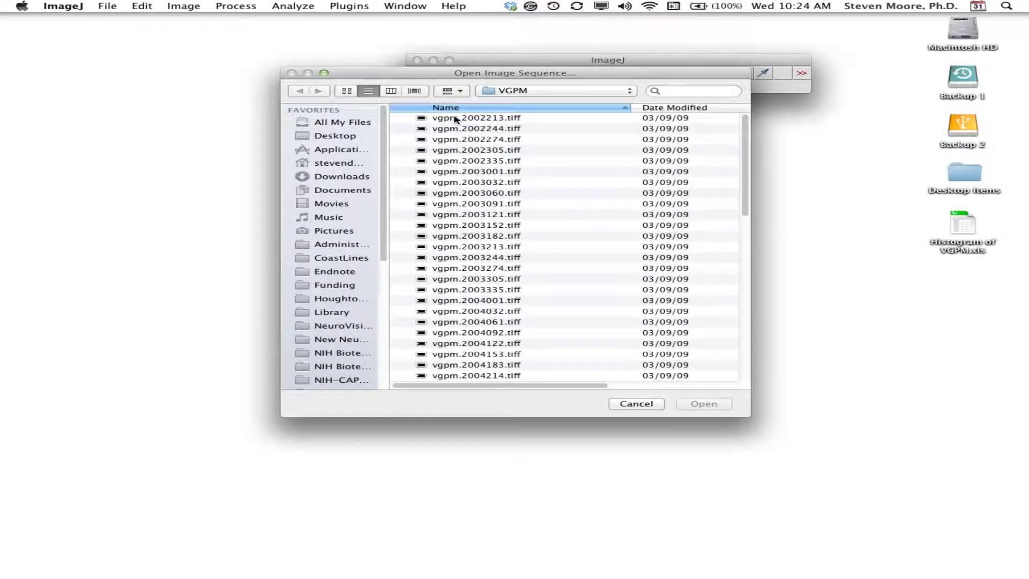
{"action": "double_click", "coordinate": [455, 119]}
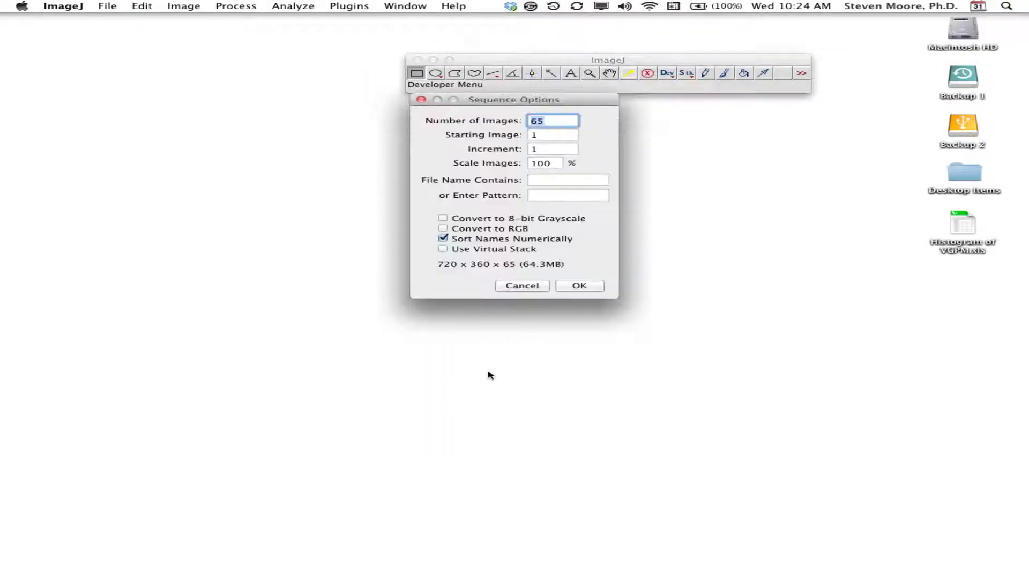
{"action": "left_click", "coordinate": [581, 285]}
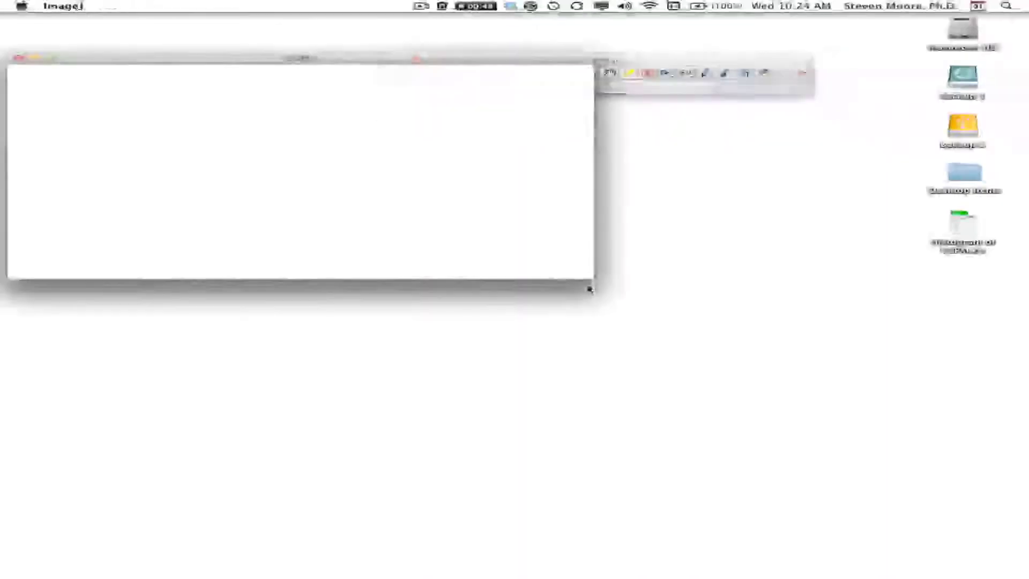
{"action": "left_click_drag", "start_coordinate": [397, 59], "coordinate": [532, 150]}
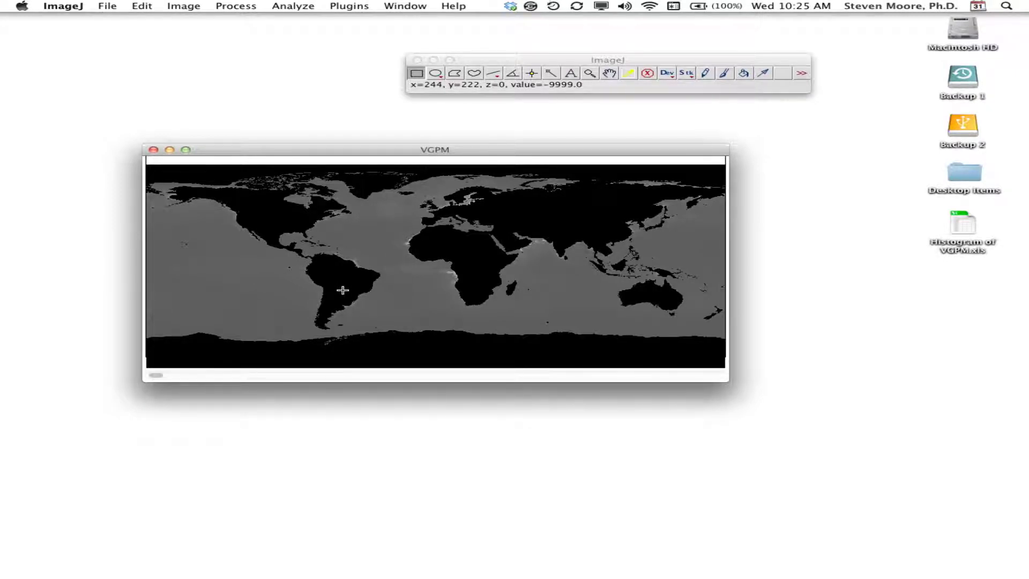
{"action": "left_click_drag", "start_coordinate": [376, 156], "coordinate": [372, 144]}
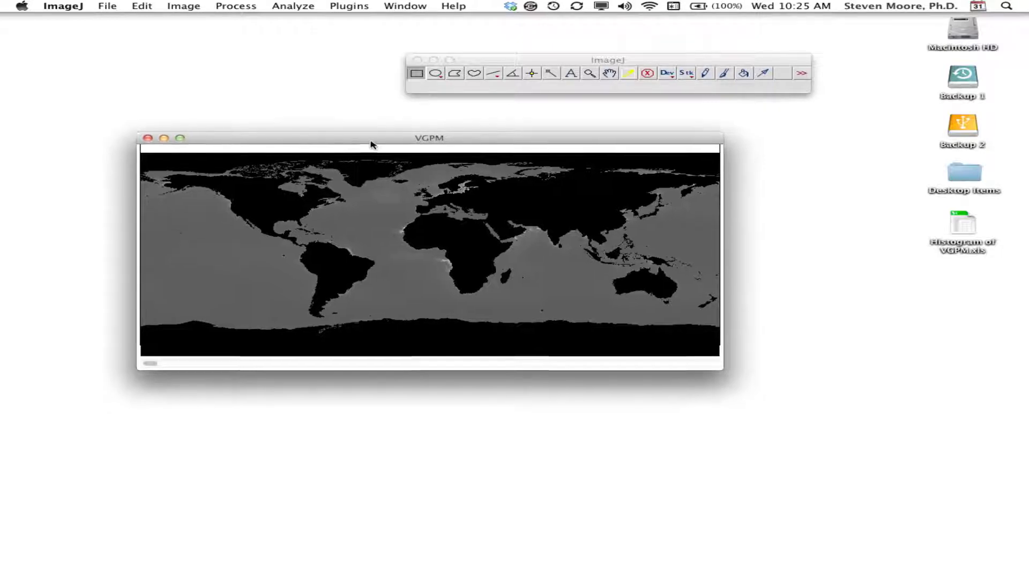
Generate a histogram of the whole VGPM stack with 256 bins and the automatic min/max range.
{"action": "left_click", "coordinate": [303, 5]}
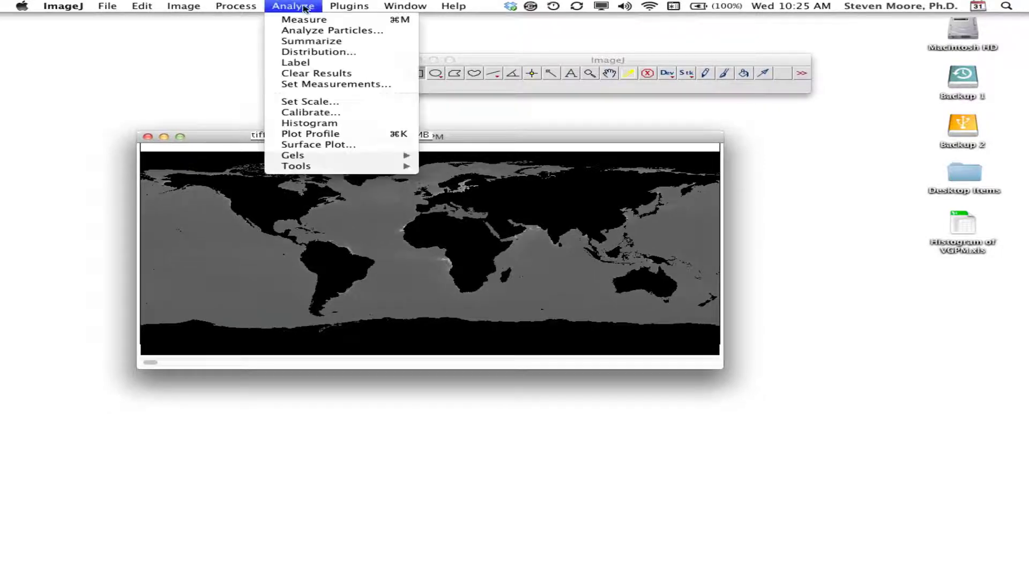
{"action": "left_click", "coordinate": [321, 125]}
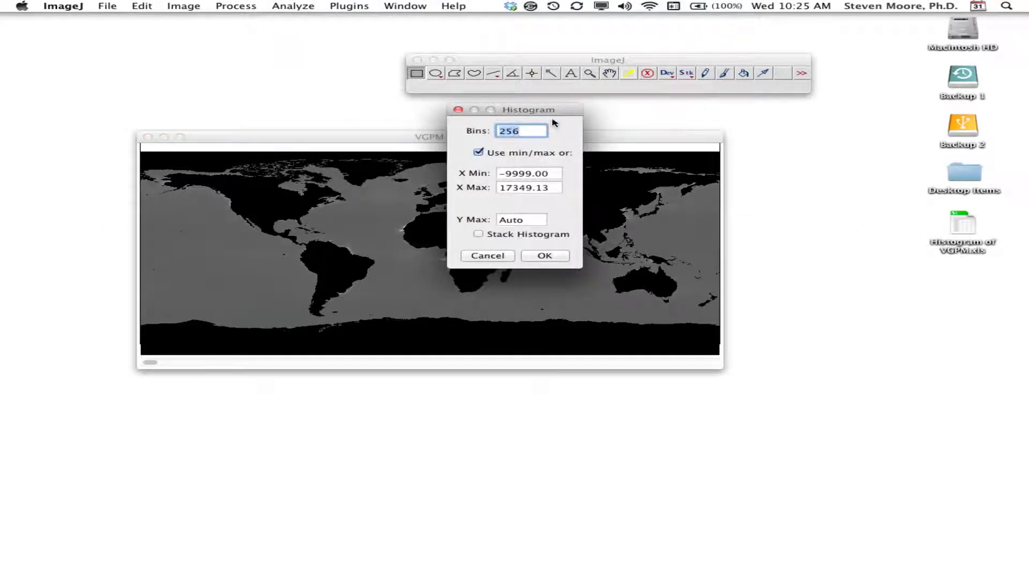
{"action": "left_click_drag", "start_coordinate": [554, 111], "coordinate": [598, 114]}
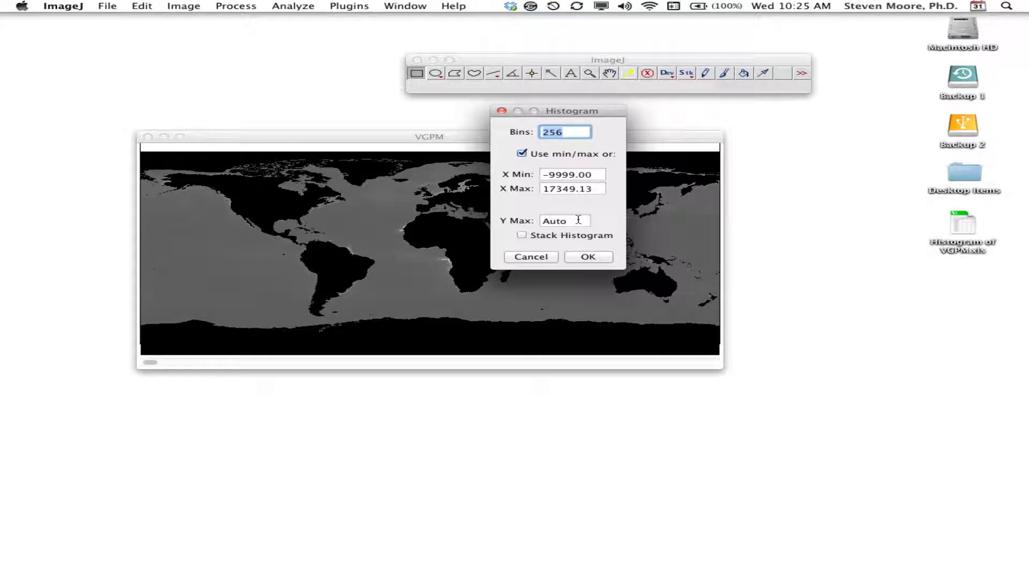
{"action": "left_click", "coordinate": [521, 235]}
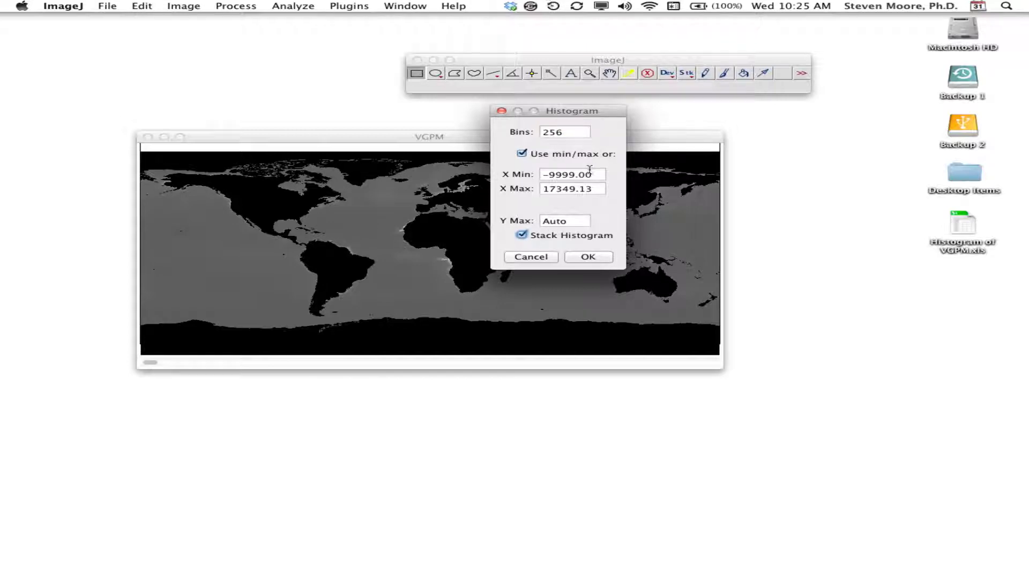
{"action": "left_click", "coordinate": [589, 258]}
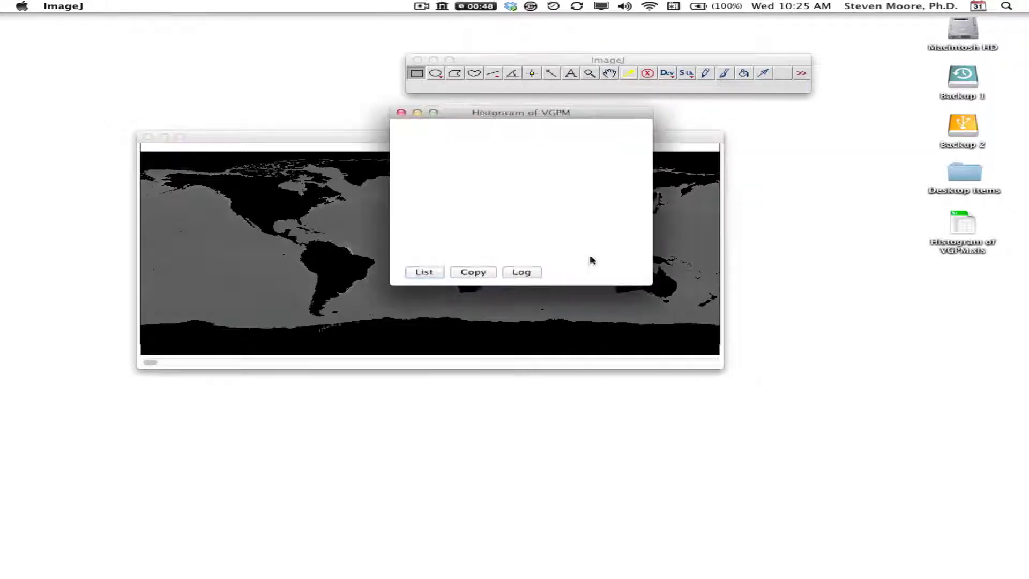
{"action": "left_click_drag", "start_coordinate": [510, 114], "coordinate": [579, 155]}
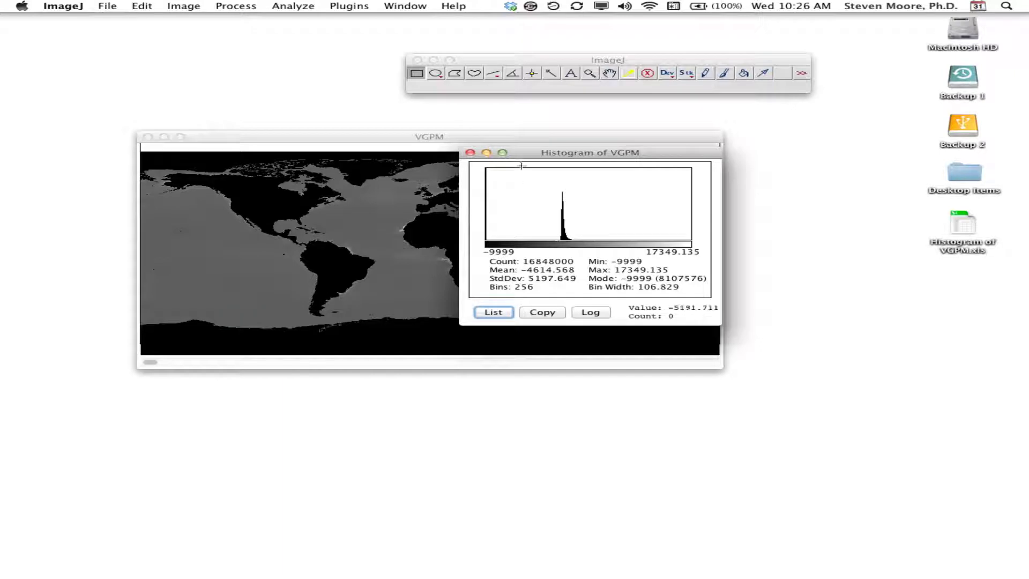
{"action": "left_click_drag", "start_coordinate": [555, 158], "coordinate": [592, 134]}
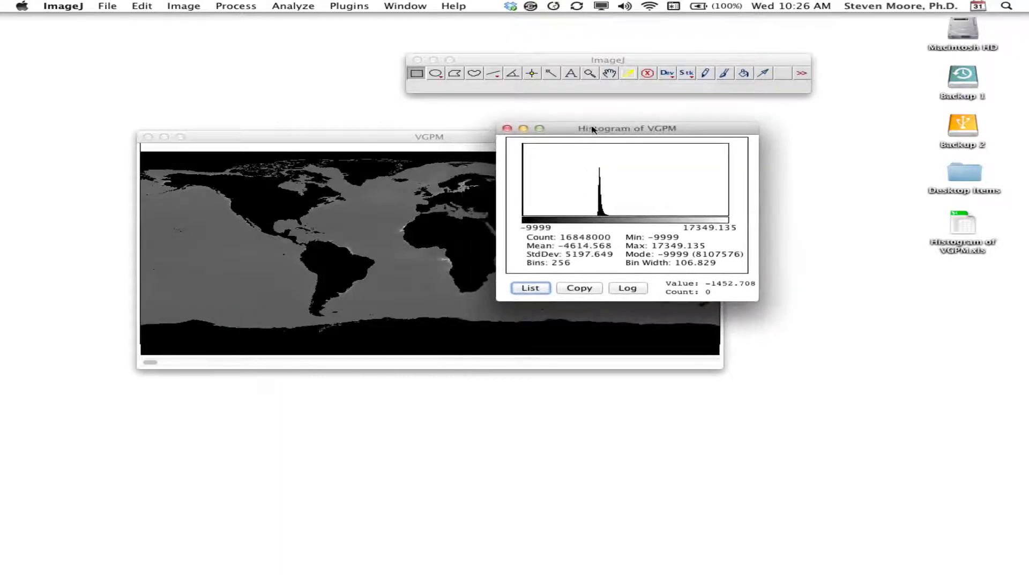
List the stack histogram's bin starts and counts, examine the bins around zero, and close the list.
{"action": "left_click", "coordinate": [530, 288]}
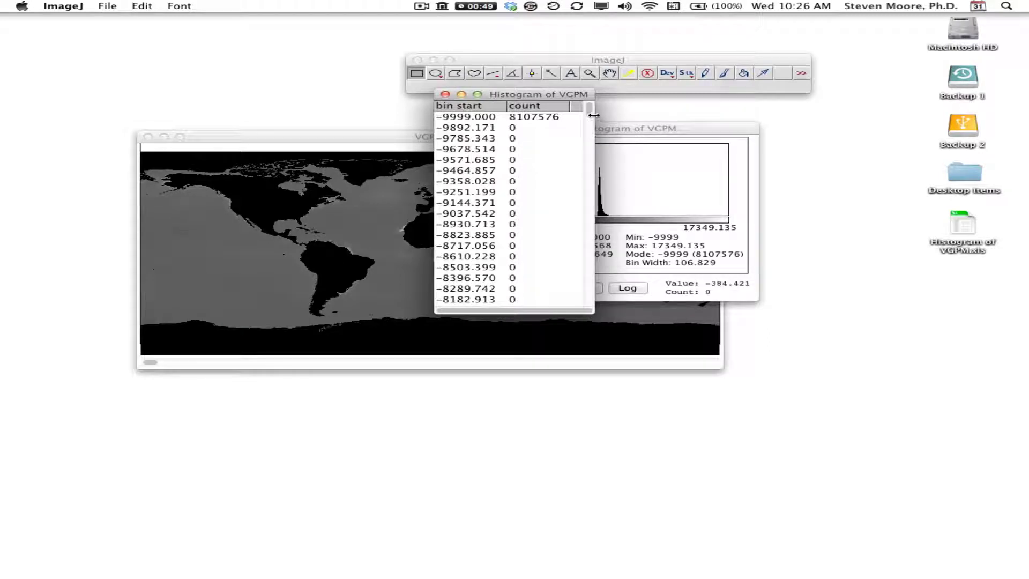
{"action": "left_click_drag", "start_coordinate": [590, 111], "coordinate": [583, 178]}
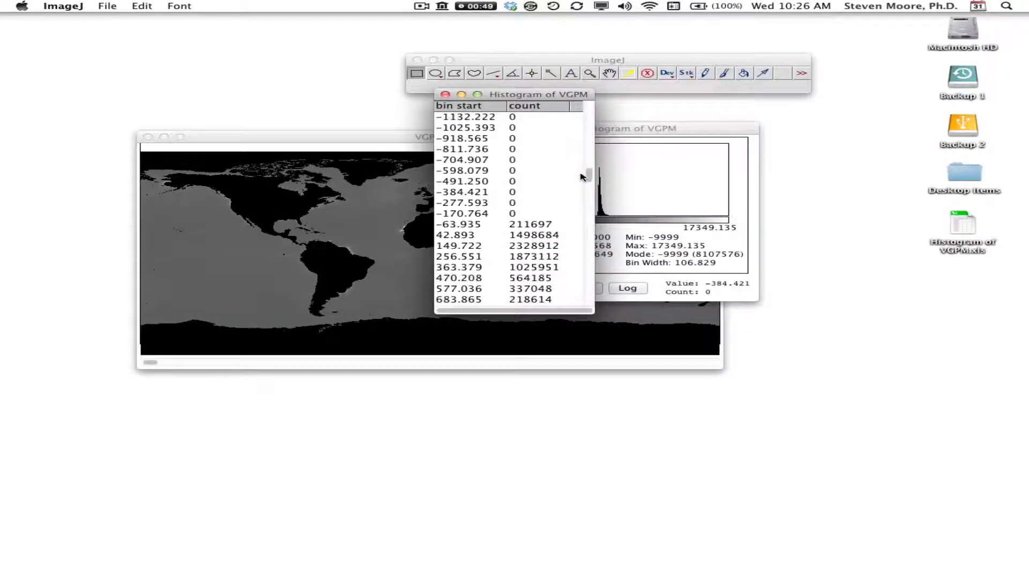
{"action": "left_click_drag", "start_coordinate": [553, 94], "coordinate": [391, 154]}
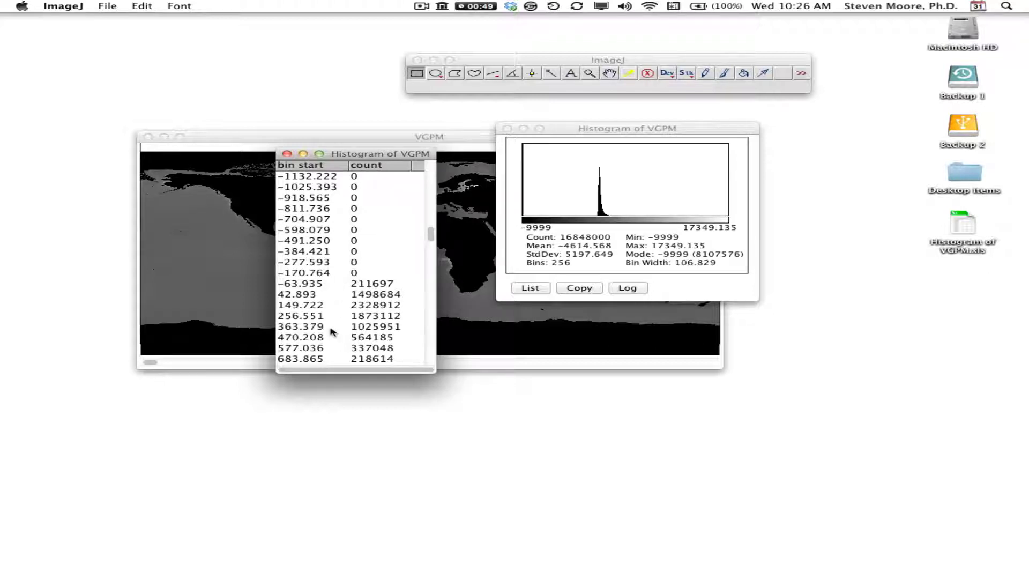
{"action": "left_click_drag", "start_coordinate": [365, 155], "coordinate": [455, 193]}
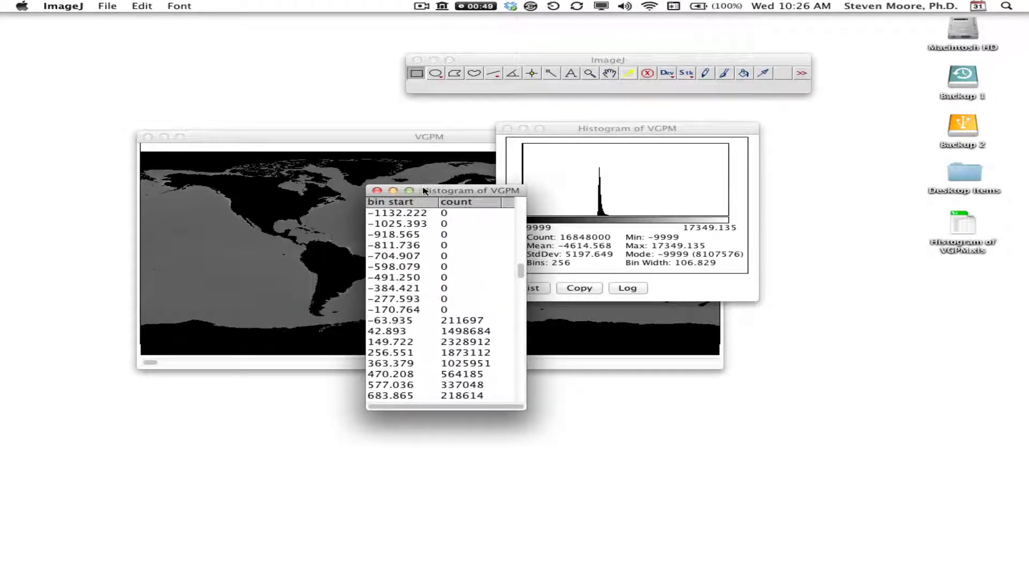
{"action": "left_click", "coordinate": [377, 191]}
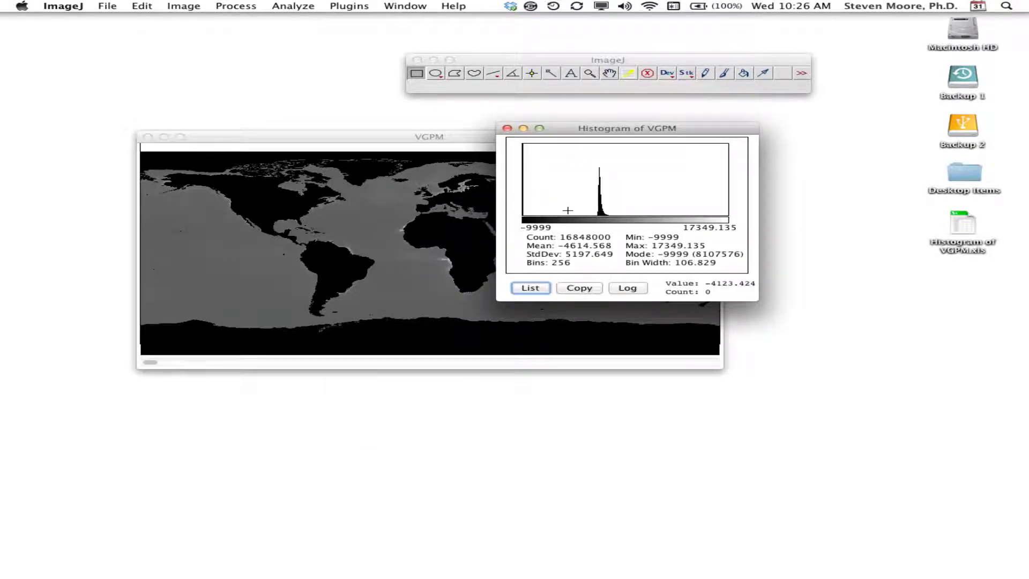
Close the stack histogram and bring the VGPM image window back into focus.
{"action": "left_click_drag", "start_coordinate": [573, 133], "coordinate": [621, 204]}
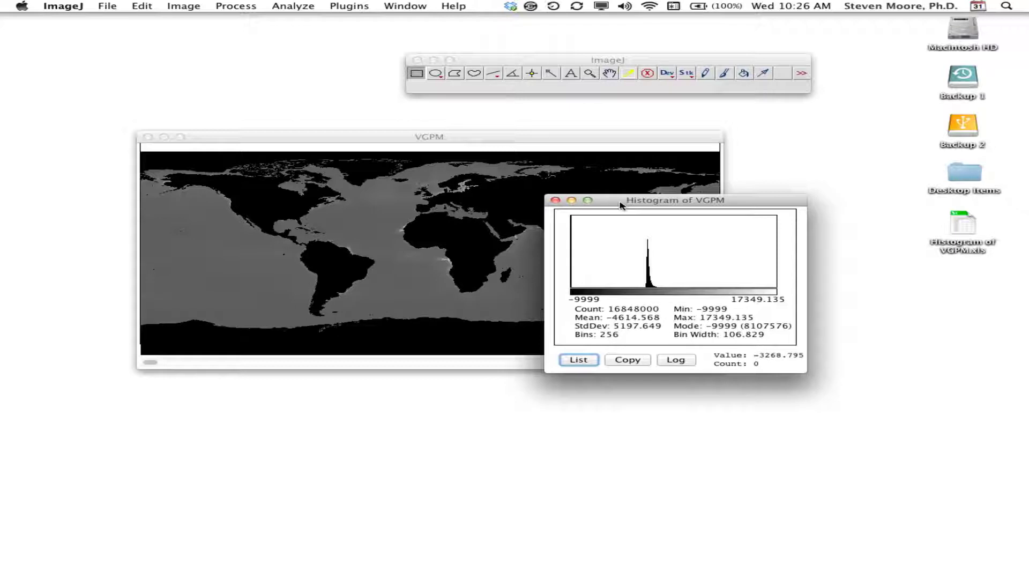
{"action": "left_click_drag", "start_coordinate": [620, 205], "coordinate": [661, 225]}
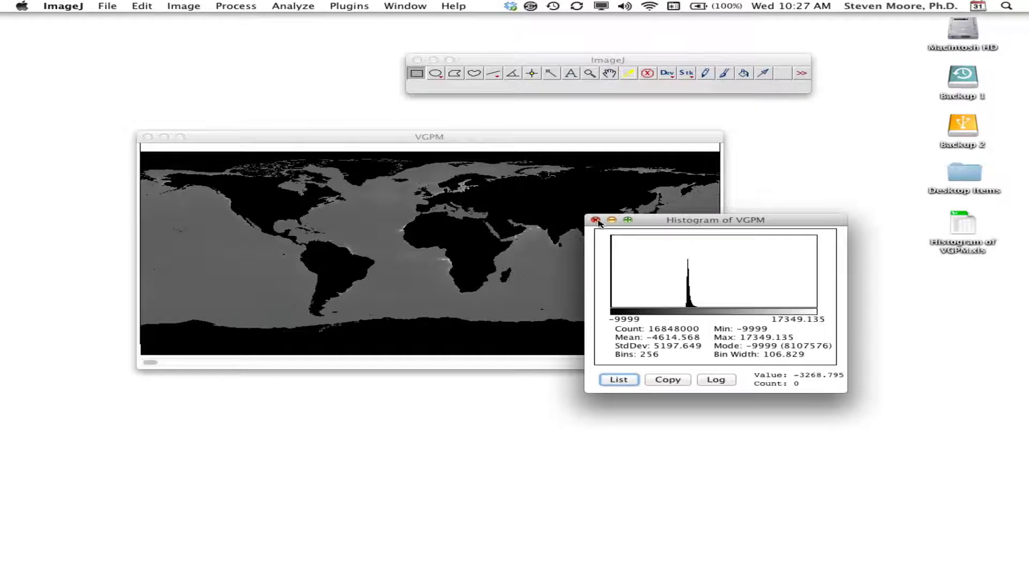
{"action": "left_click", "coordinate": [596, 221]}
{"action": "left_click_drag", "start_coordinate": [524, 137], "coordinate": [542, 125]}
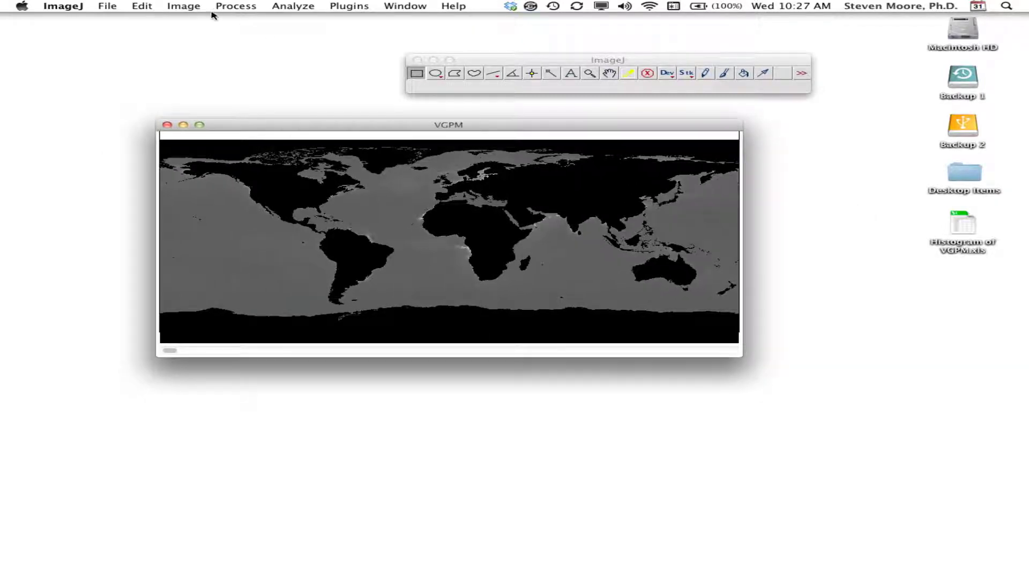
Threshold the VGPM stack, raising the upper level to its maximum of 14387.08 and the lower level to about -340.20.
{"action": "left_click", "coordinate": [180, 6]}
{"action": "mouse_move", "coordinate": [191, 37]}
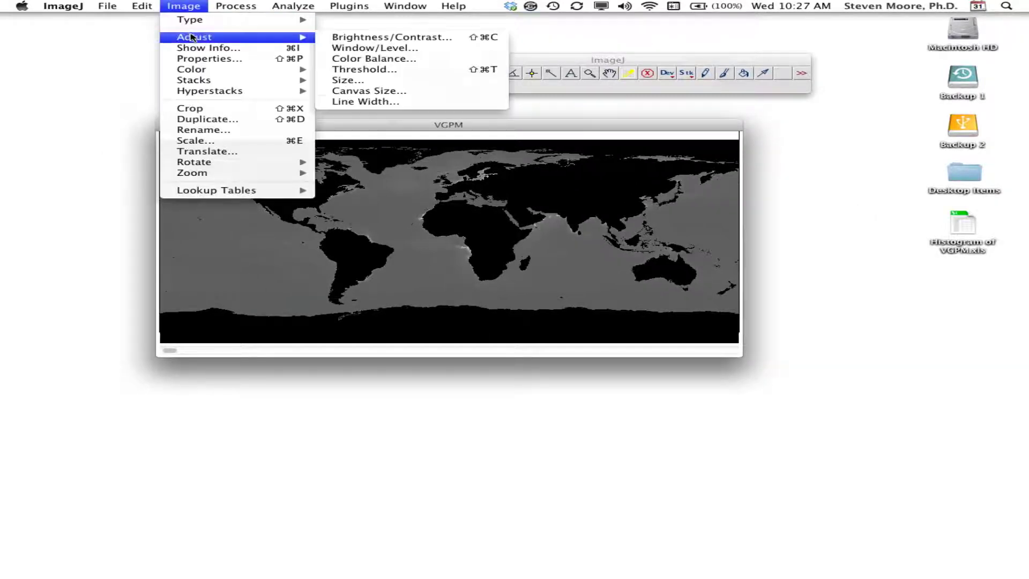
{"action": "left_click", "coordinate": [384, 68]}
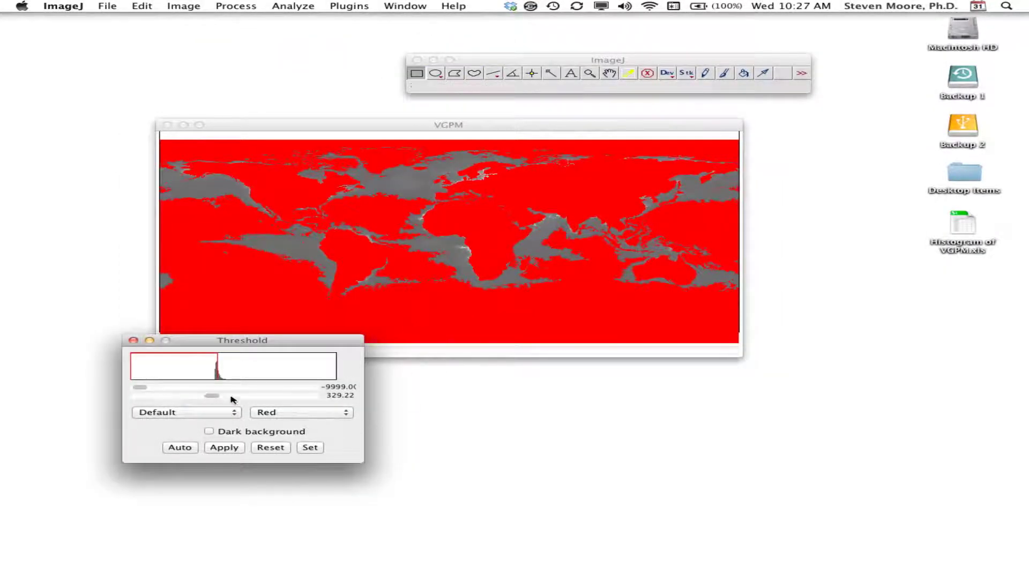
{"action": "left_click_drag", "start_coordinate": [214, 397], "coordinate": [322, 401]}
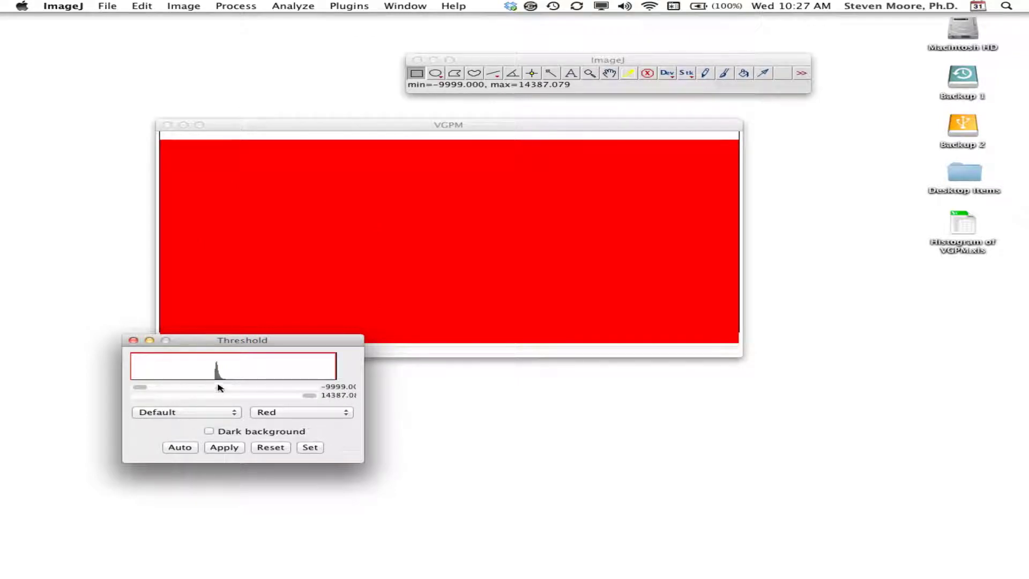
{"action": "left_click_drag", "start_coordinate": [140, 389], "coordinate": [208, 389]}
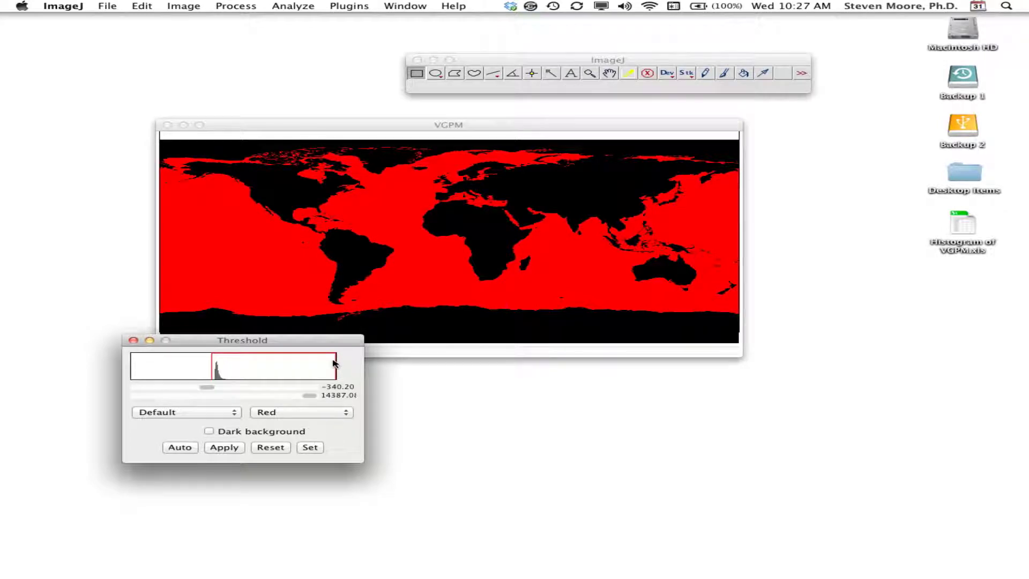
Set the lower threshold level to exactly -63.935, keeping the upper level, and move the VGPM image clear of the threshold settings.
{"action": "left_click", "coordinate": [309, 447]}
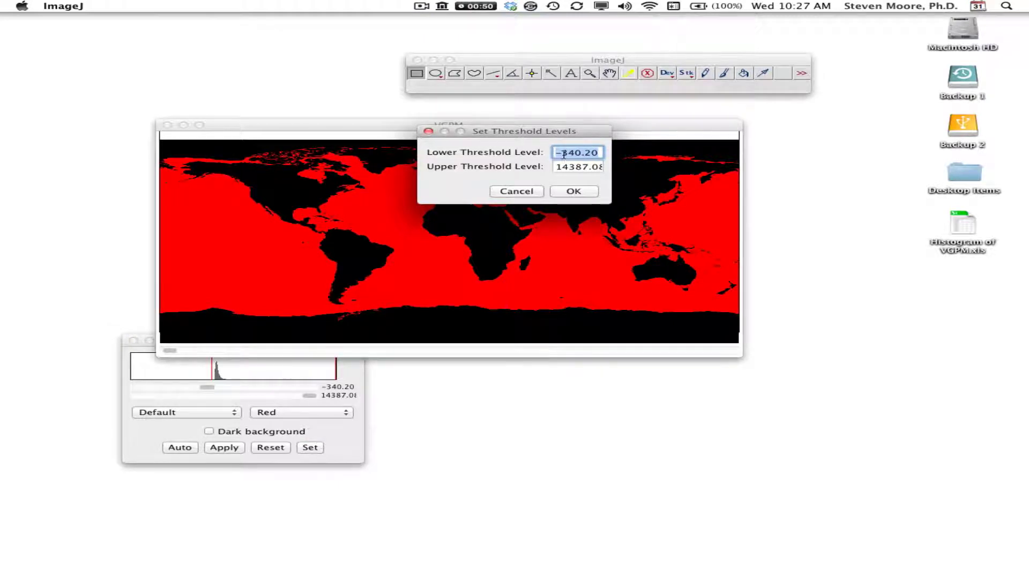
{"action": "left_click", "coordinate": [563, 154]}
{"action": "left_click_drag", "start_coordinate": [567, 155], "coordinate": [603, 155]}
{"action": "type", "text": "63.935"}
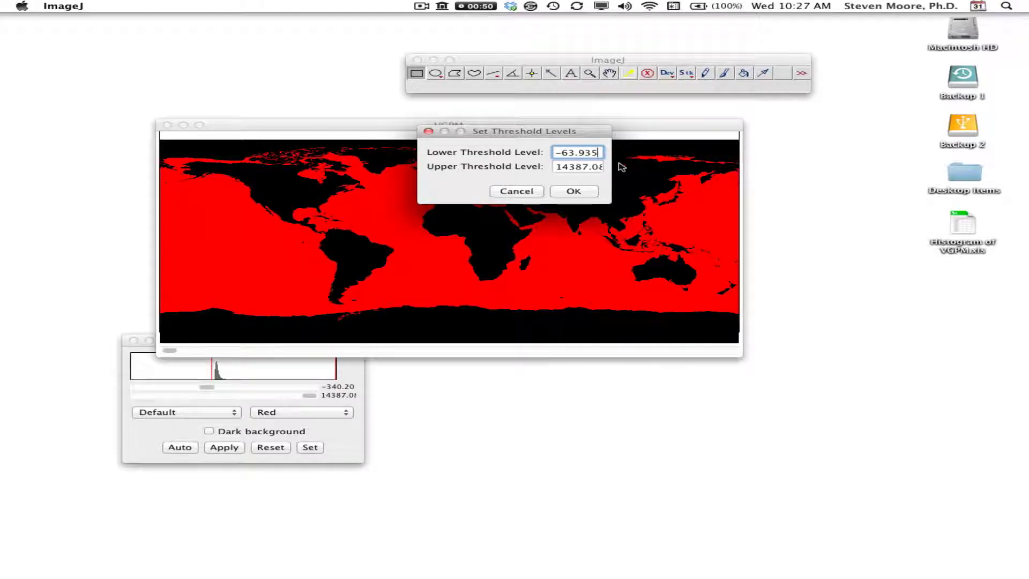
{"action": "left_click", "coordinate": [575, 192]}
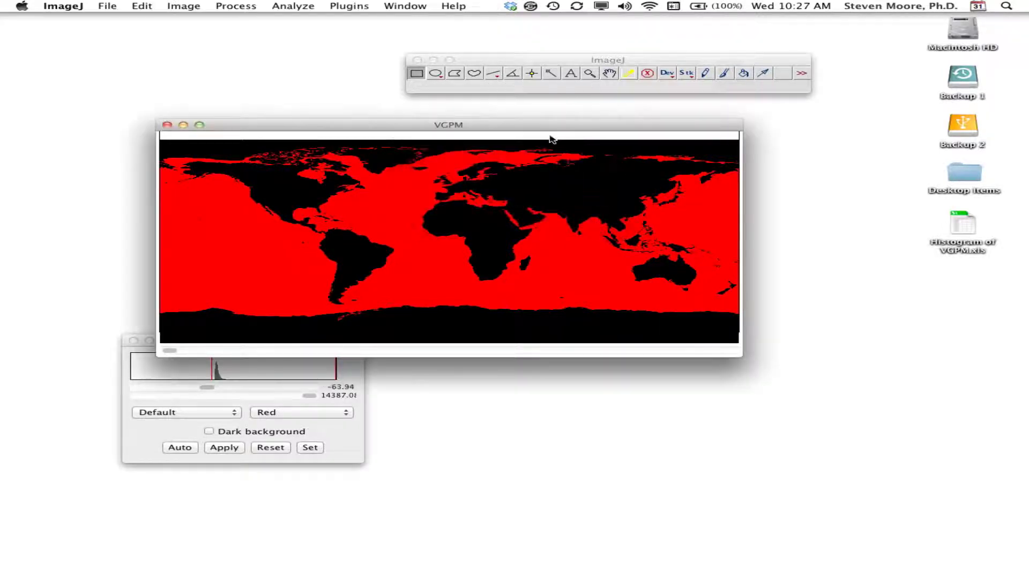
{"action": "left_click_drag", "start_coordinate": [554, 131], "coordinate": [623, 118]}
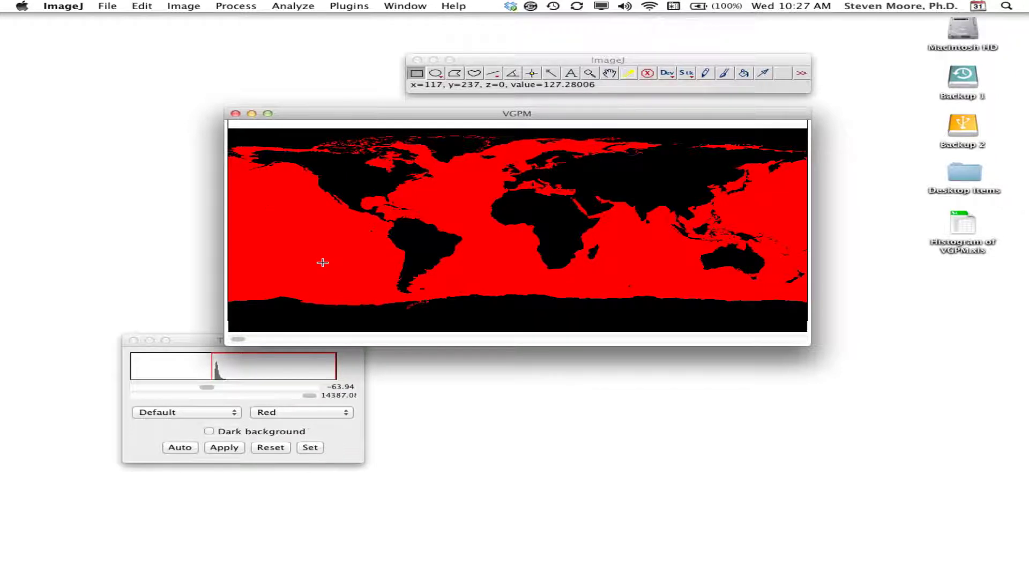
Apply the threshold with background pixels set to NaN, processing all 65 images in the stack.
{"action": "left_click_drag", "start_coordinate": [198, 341], "coordinate": [243, 312]}
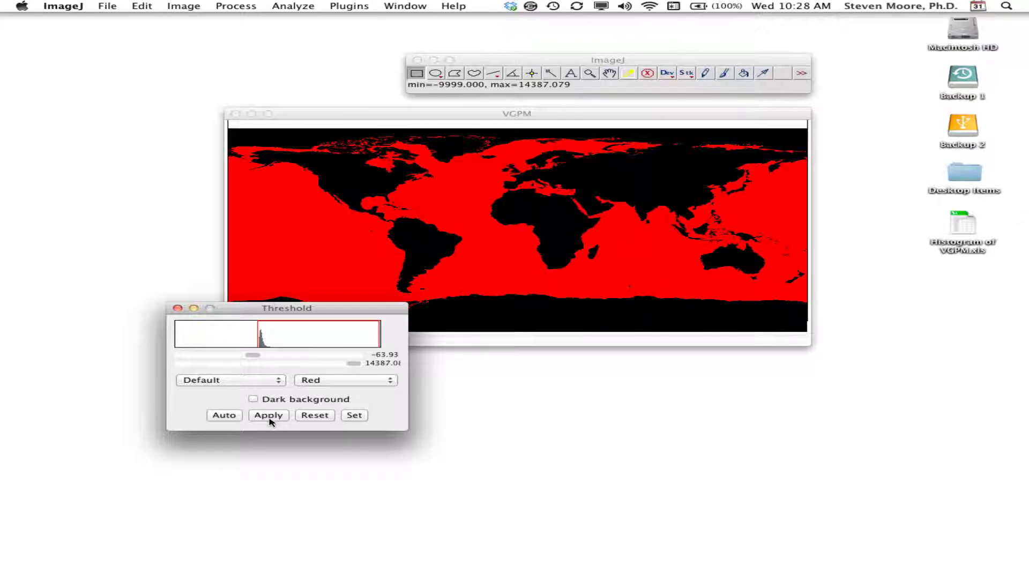
{"action": "left_click", "coordinate": [268, 415]}
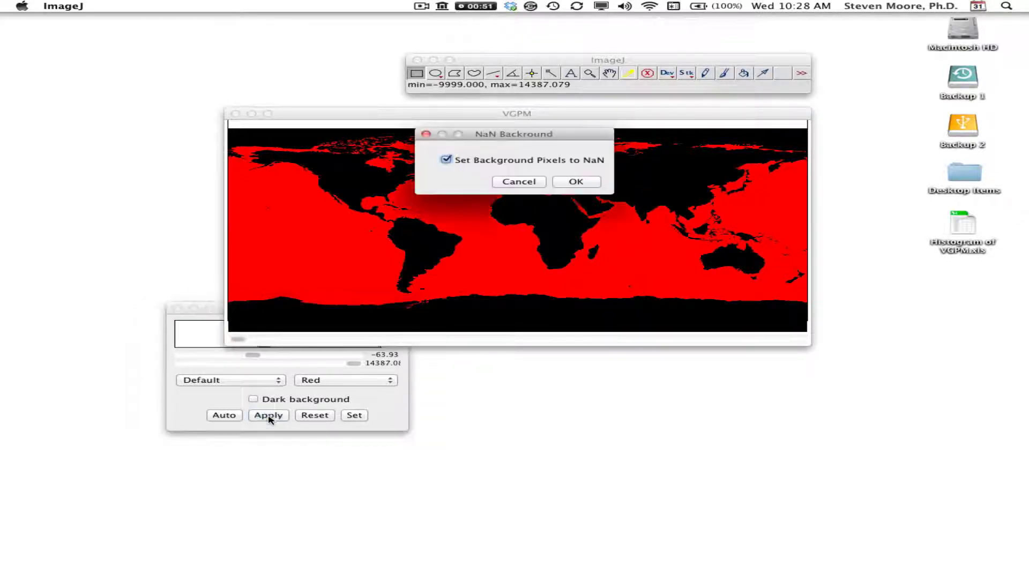
{"action": "left_click", "coordinate": [512, 137]}
{"action": "left_click_drag", "start_coordinate": [511, 137], "coordinate": [474, 165]}
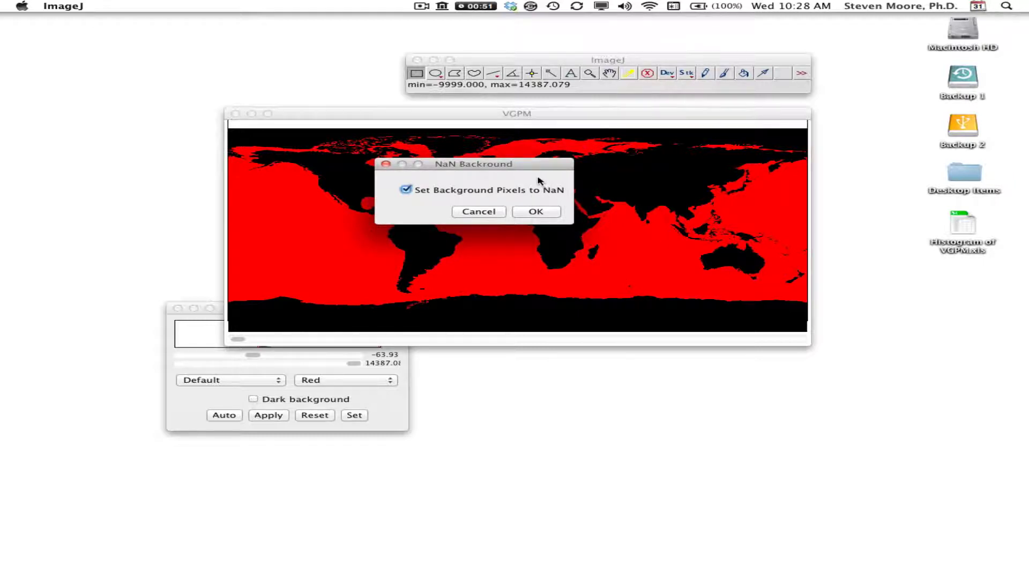
{"action": "left_click", "coordinate": [536, 213]}
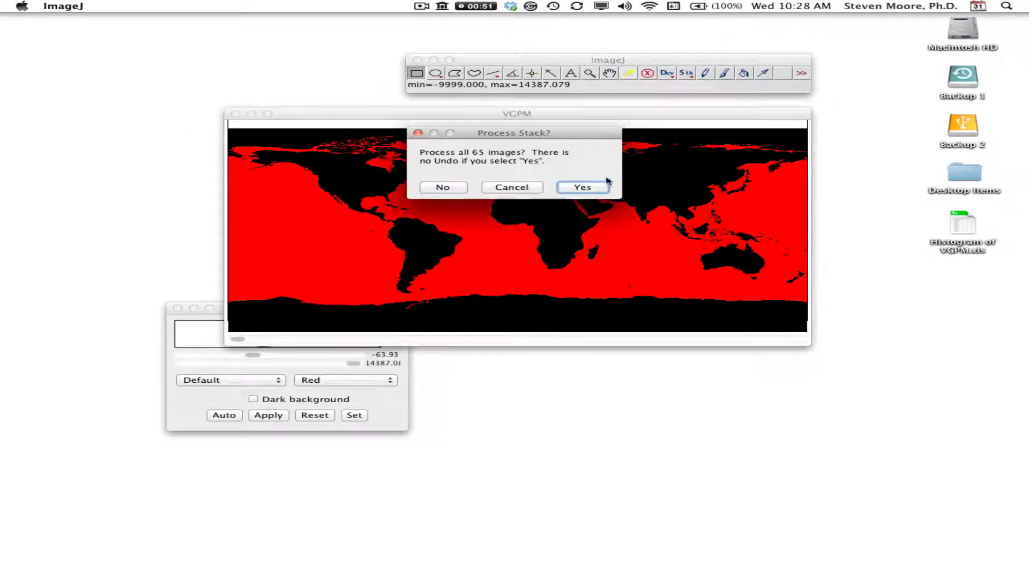
{"action": "left_click", "coordinate": [575, 188]}
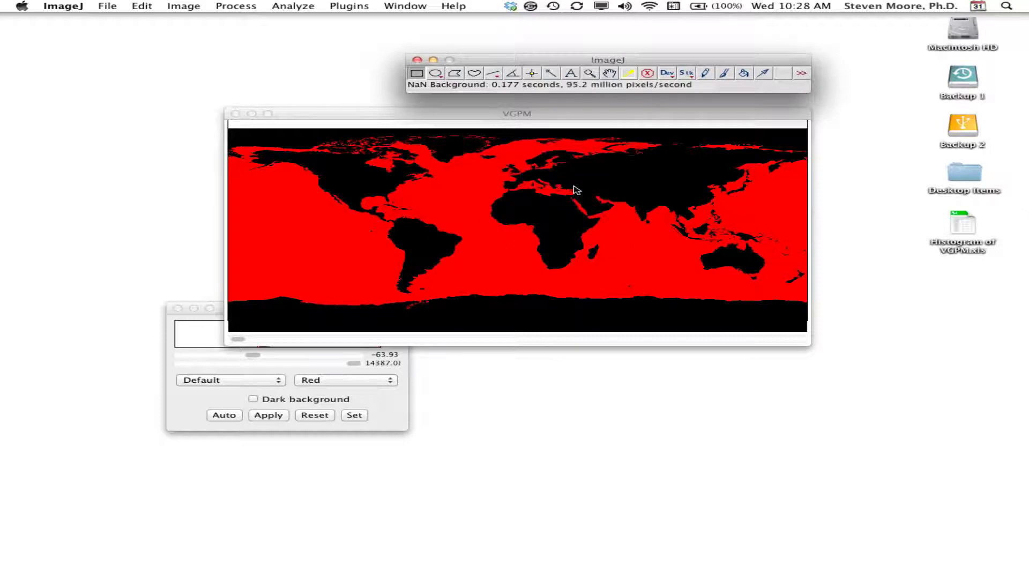
{"action": "left_click_drag", "start_coordinate": [475, 117], "coordinate": [468, 122]}
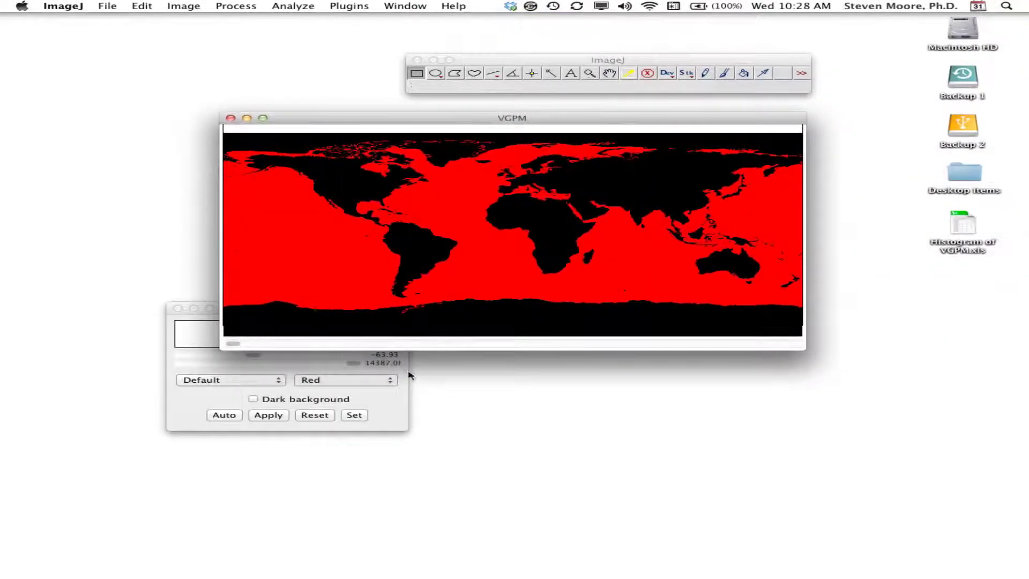
Reset the threshold of the VGPM stack and close the threshold settings.
{"action": "left_click", "coordinate": [177, 414]}
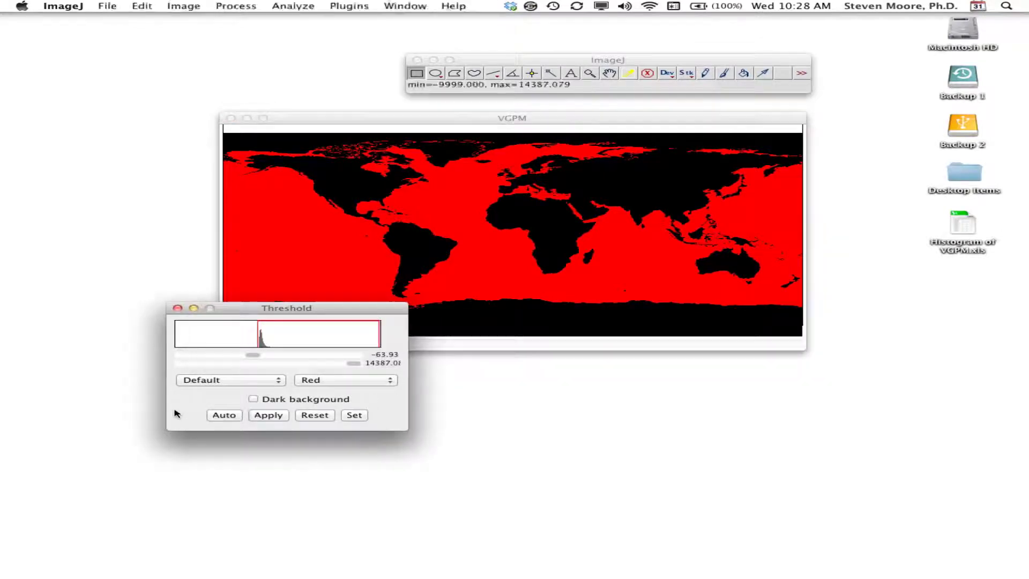
{"action": "left_click", "coordinate": [318, 416]}
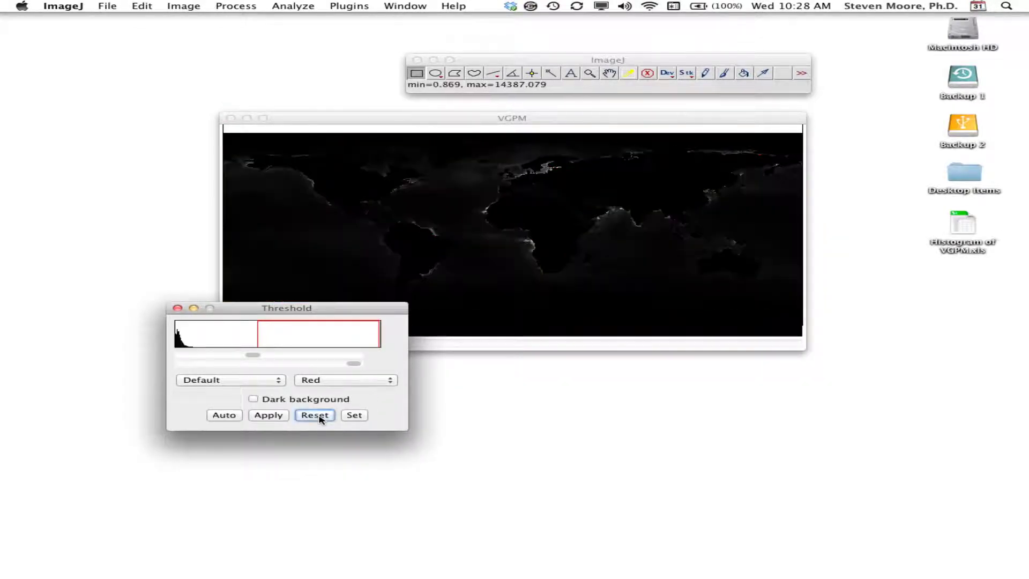
{"action": "left_click_drag", "start_coordinate": [326, 310], "coordinate": [442, 391]}
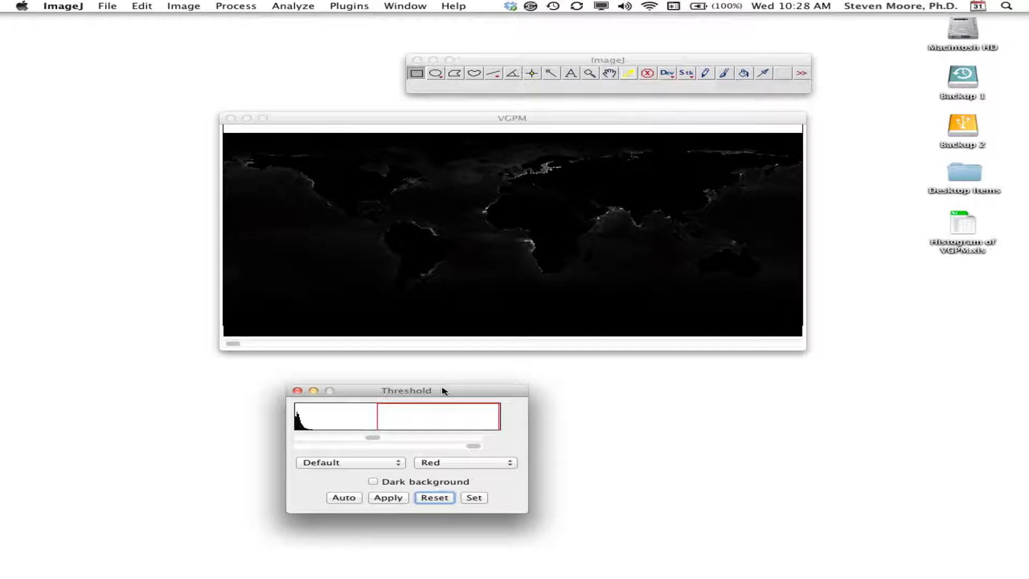
{"action": "left_click", "coordinate": [298, 391]}
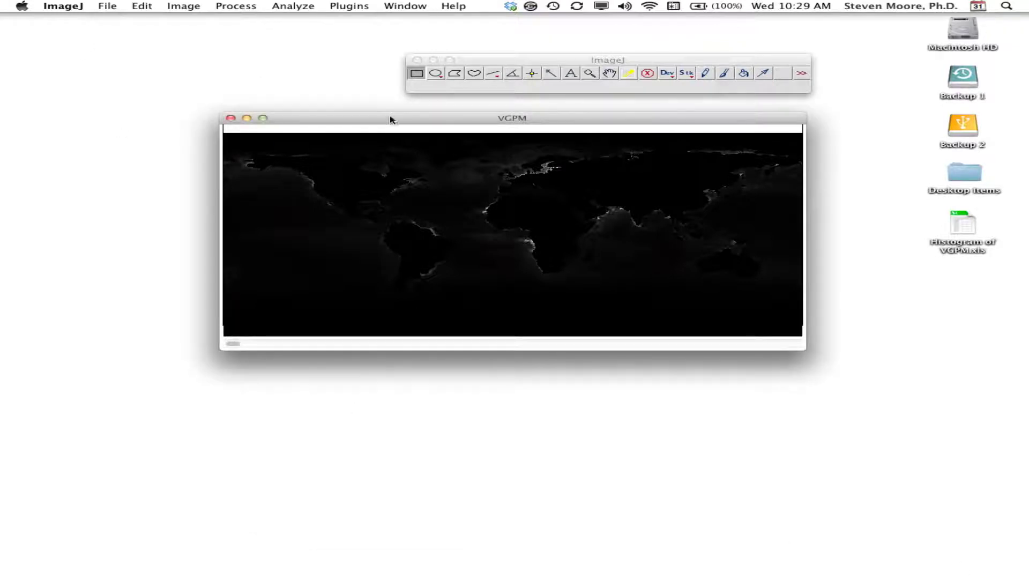
Save the VGPM stack in TIFF format as VGPM.tif on the Desktop.
{"action": "left_click_drag", "start_coordinate": [396, 121], "coordinate": [349, 118]}
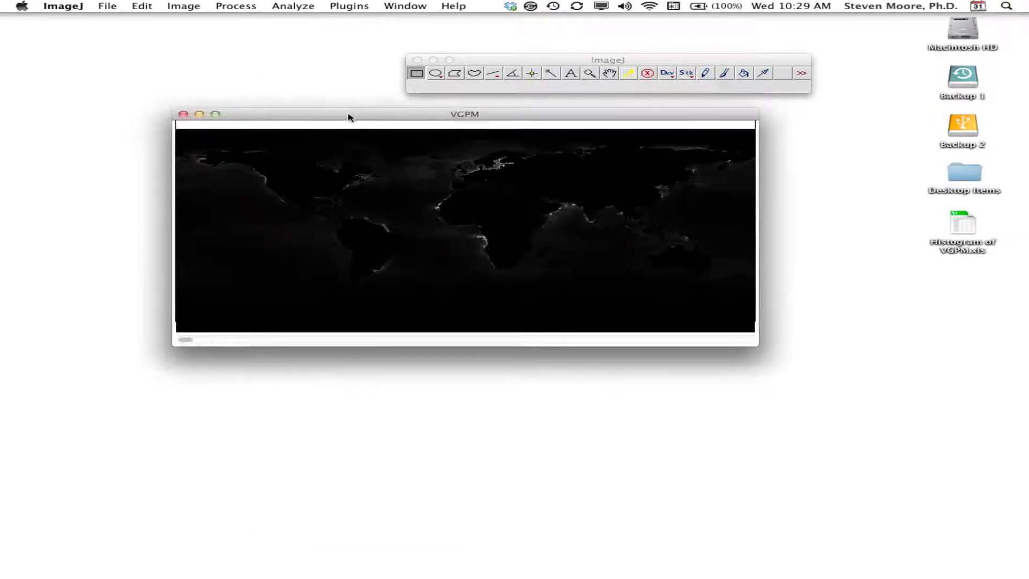
{"action": "left_click", "coordinate": [107, 5]}
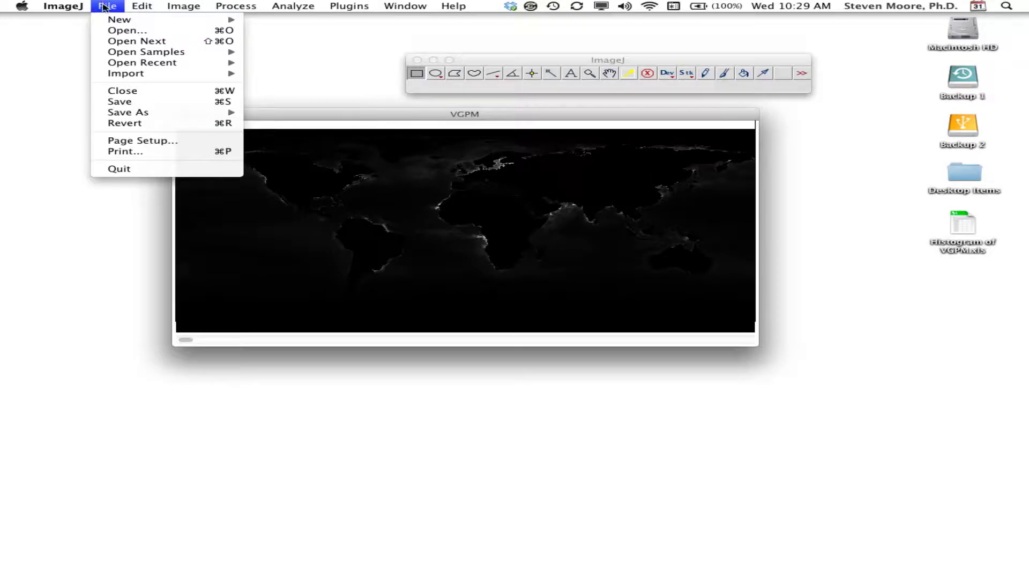
{"action": "mouse_move", "coordinate": [157, 112]}
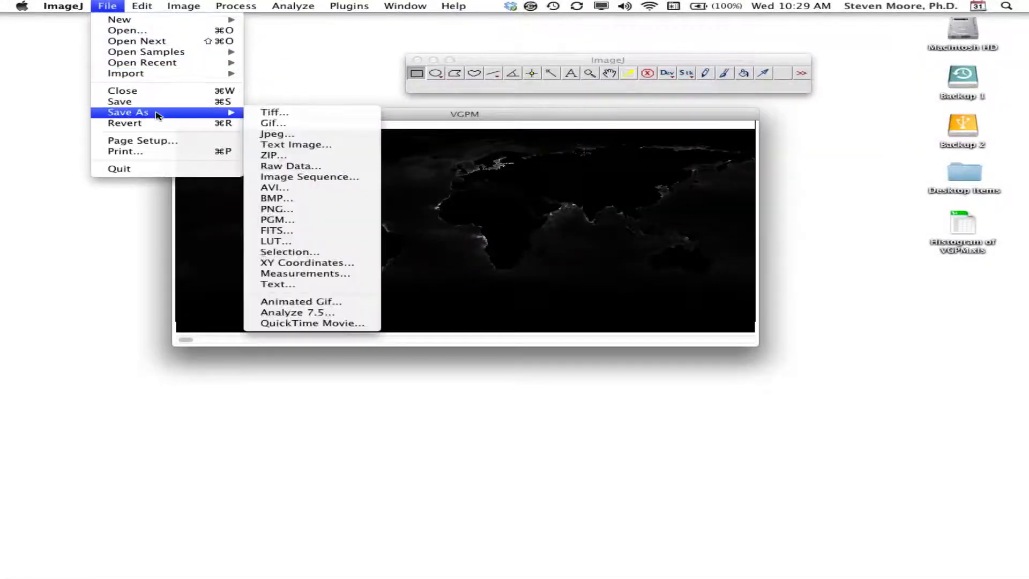
{"action": "left_click", "coordinate": [290, 114]}
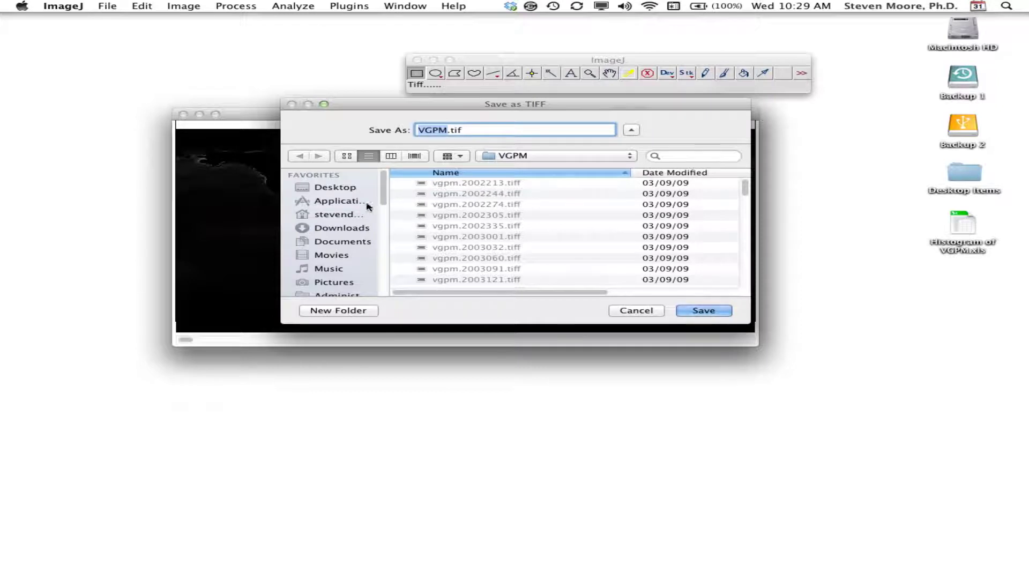
{"action": "left_click", "coordinate": [346, 189]}
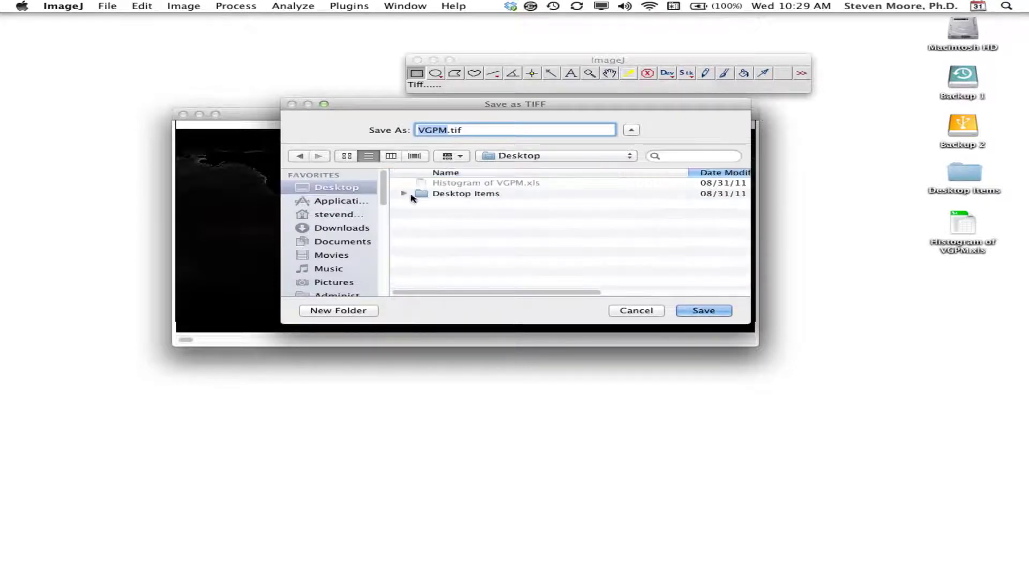
{"action": "left_click", "coordinate": [704, 312]}
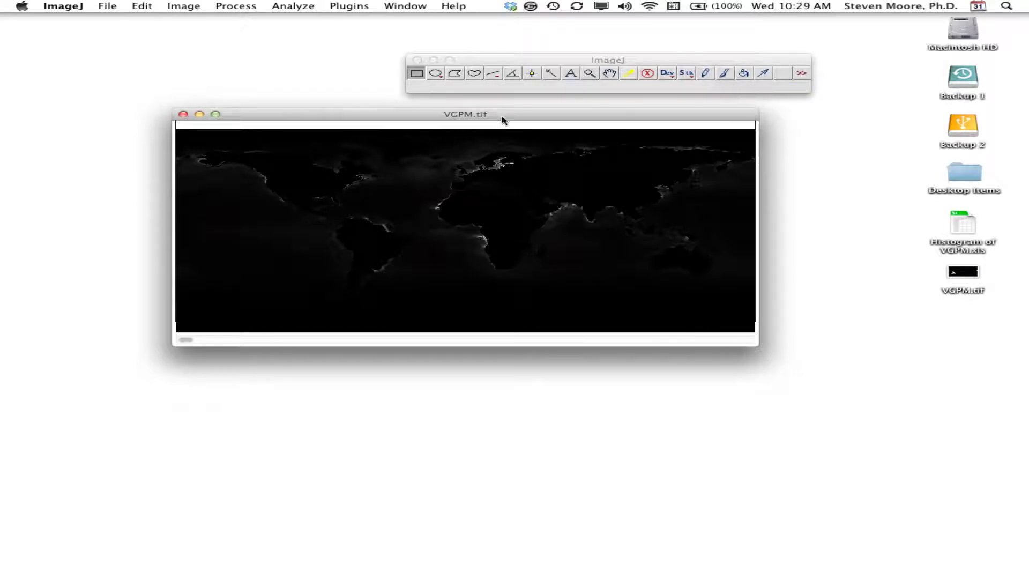
Generate a stack histogram of VGPM.tif with 255 bins, using the minimum and maximum pixel values as its range.
{"action": "left_click_drag", "start_coordinate": [509, 126], "coordinate": [530, 152]}
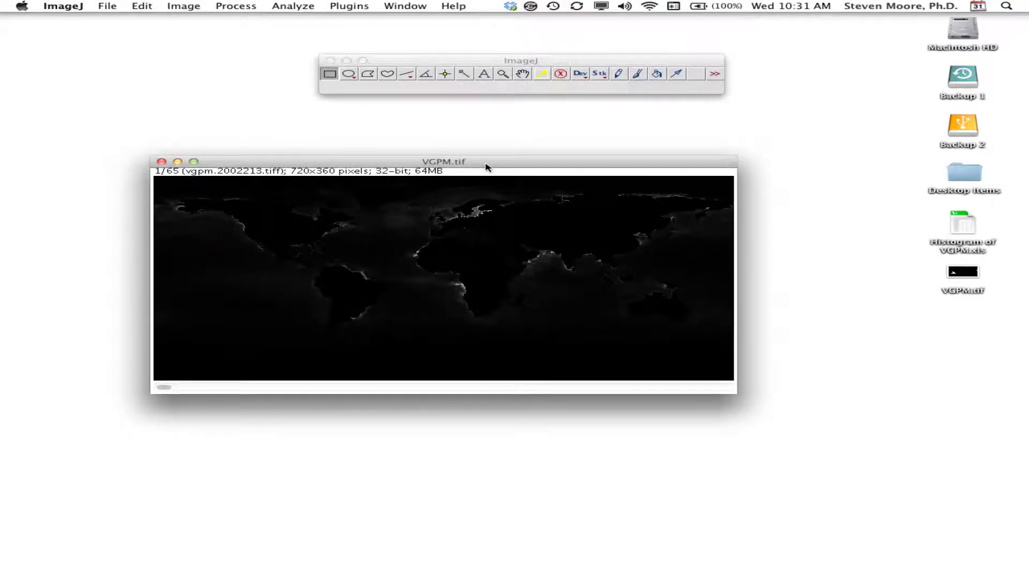
{"action": "left_click_drag", "start_coordinate": [486, 163], "coordinate": [486, 161]}
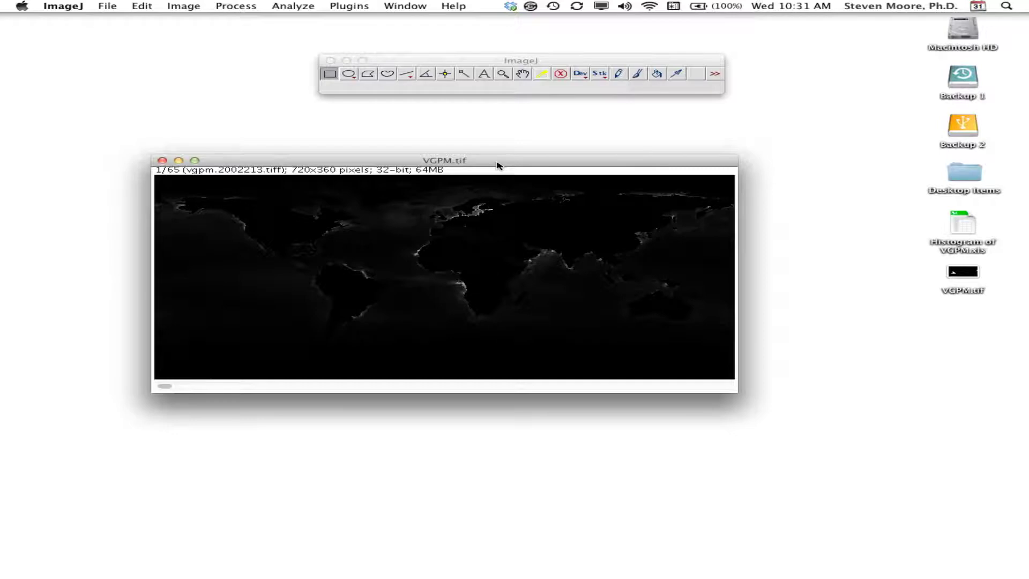
{"action": "left_click_drag", "start_coordinate": [497, 163], "coordinate": [491, 151]}
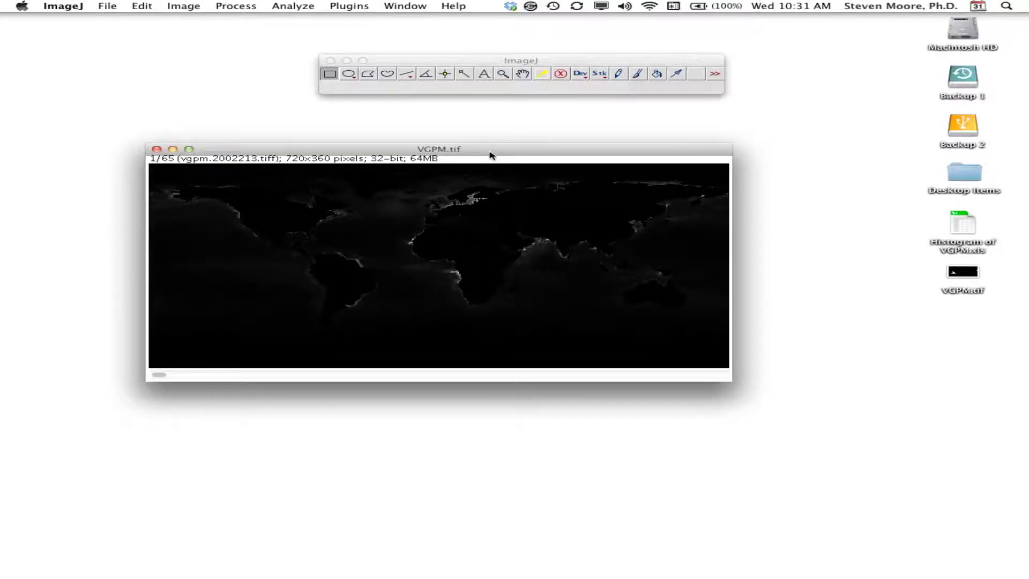
{"action": "left_click", "coordinate": [279, 4]}
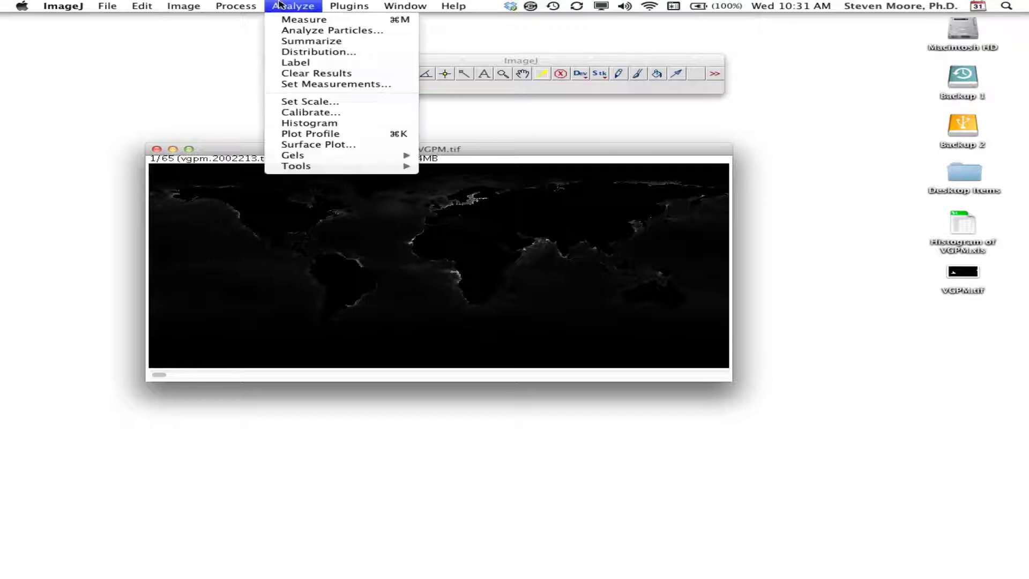
{"action": "left_click", "coordinate": [338, 127]}
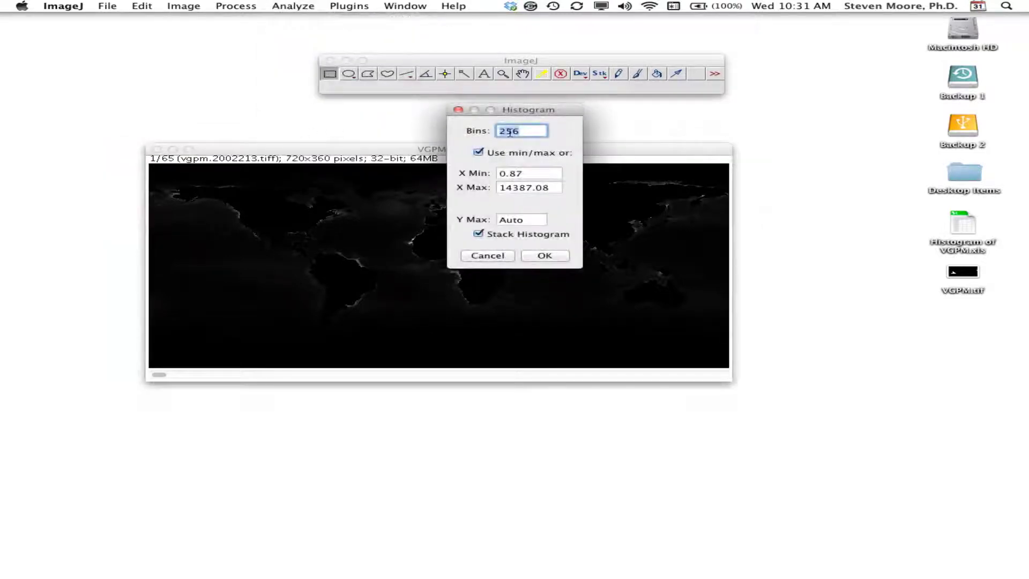
{"action": "left_click_drag", "start_coordinate": [536, 109], "coordinate": [715, 228]}
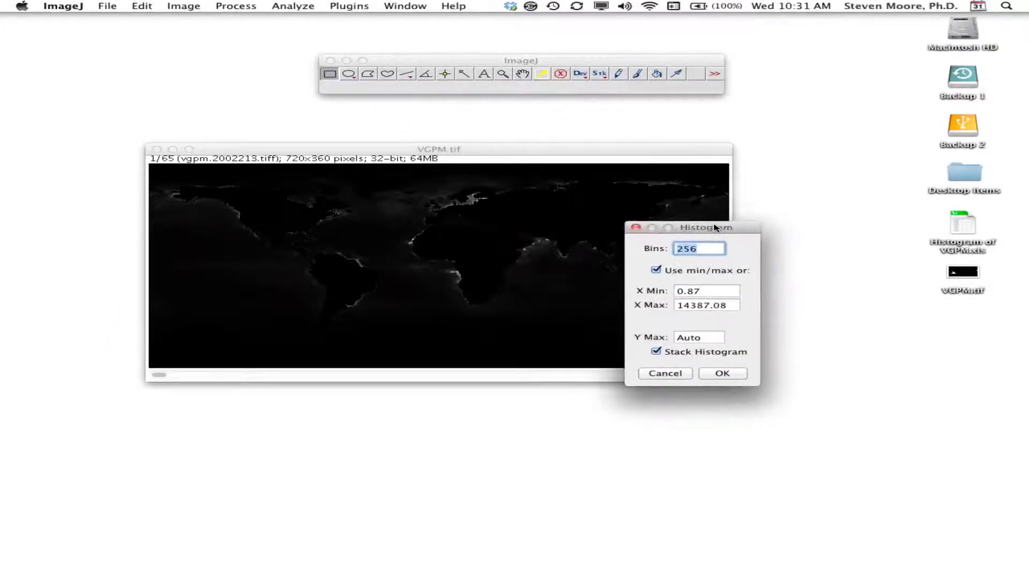
{"action": "left_click", "coordinate": [703, 251]}
{"action": "key", "text": "BackSpace"}
{"action": "left_click", "coordinate": [723, 372]}
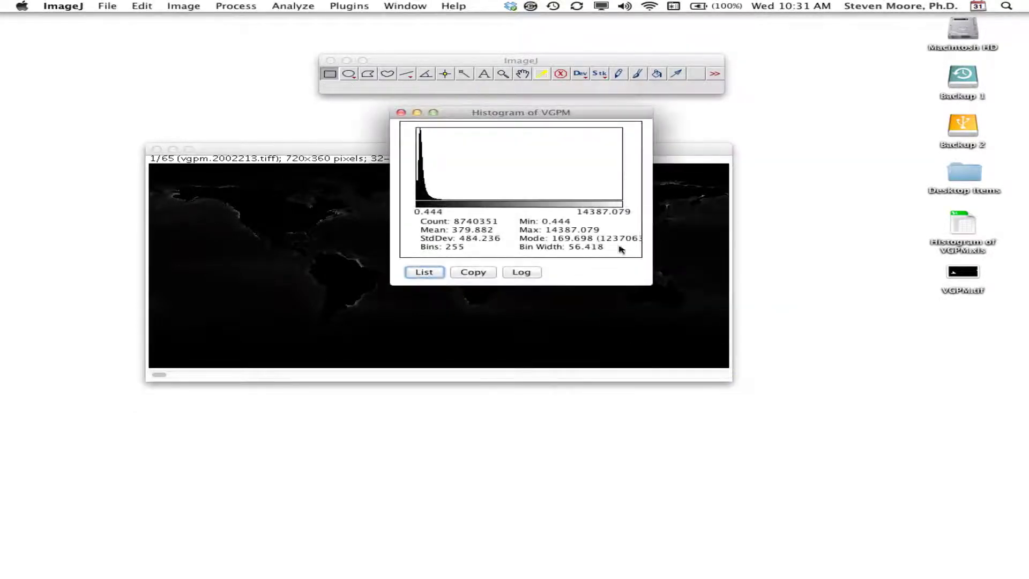
Move the VGPM histogram clear of the image and list its bin starts and counts.
{"action": "left_click_drag", "start_coordinate": [560, 112], "coordinate": [781, 221]}
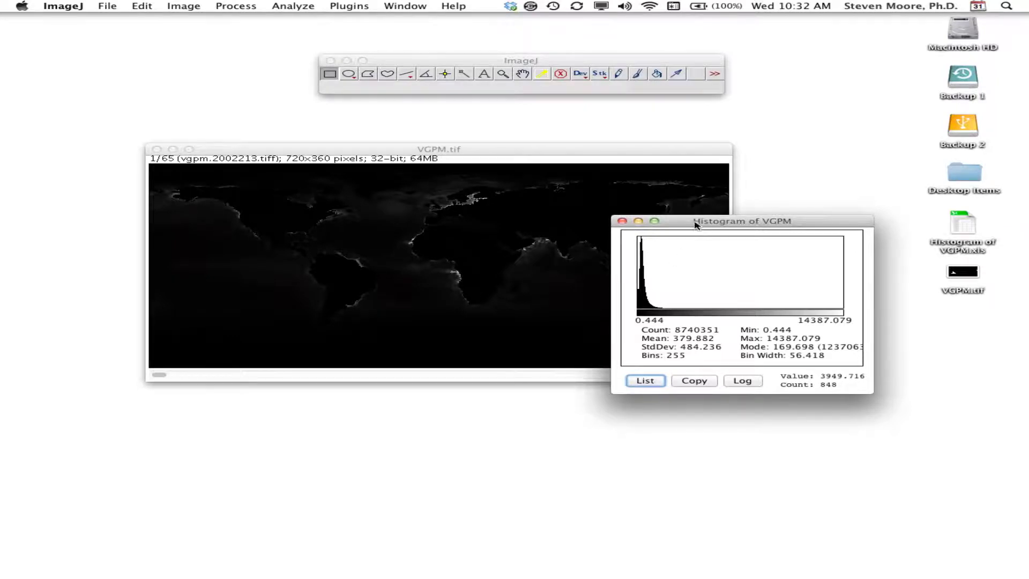
{"action": "left_click_drag", "start_coordinate": [695, 221], "coordinate": [694, 208]}
{"action": "left_click", "coordinate": [654, 367]}
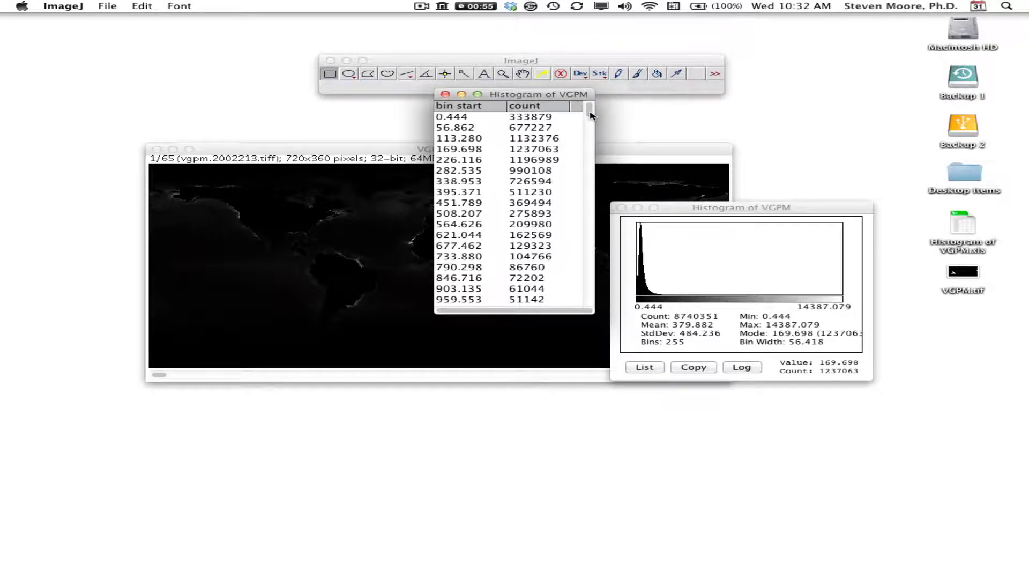
{"action": "mouse_move", "coordinate": [590, 114]}
{"action": "left_mouse_down"}
{"action": "mouse_move", "coordinate": [579, 223]}
{"action": "mouse_move", "coordinate": [585, 298]}
{"action": "mouse_move", "coordinate": [590, 109]}
{"action": "left_mouse_up"}
Save the bin listing on the Desktop as Histogram of VGPM.xls, replacing the existing file.
{"action": "left_click", "coordinate": [107, 5]}
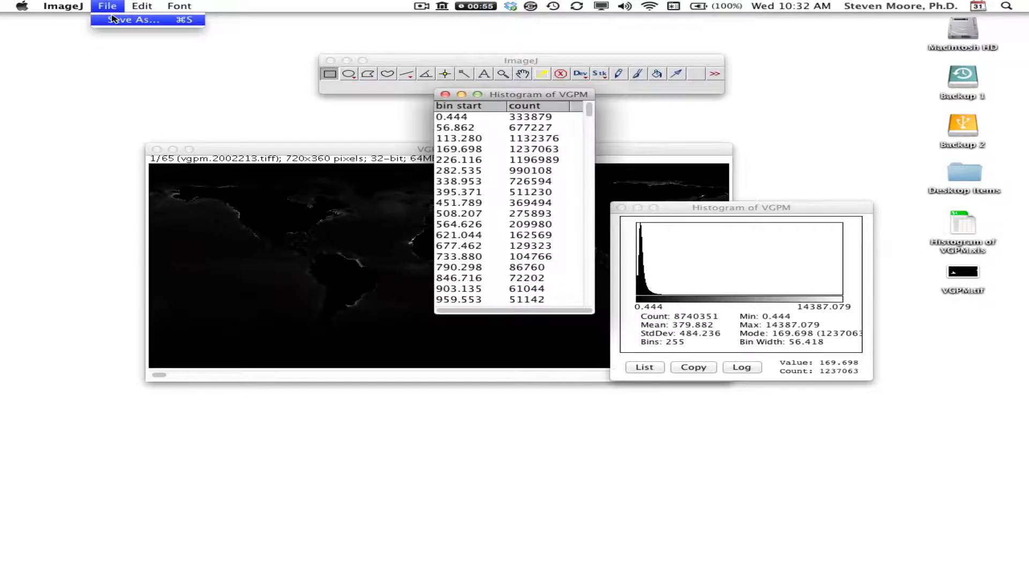
{"action": "left_click", "coordinate": [112, 20]}
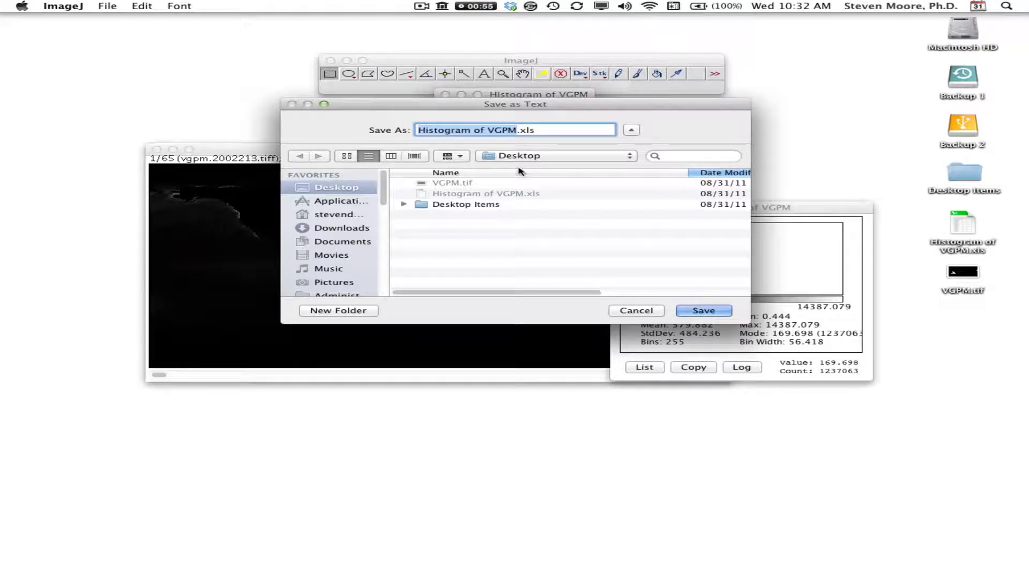
{"action": "left_click", "coordinate": [717, 313]}
{"action": "left_click", "coordinate": [633, 179]}
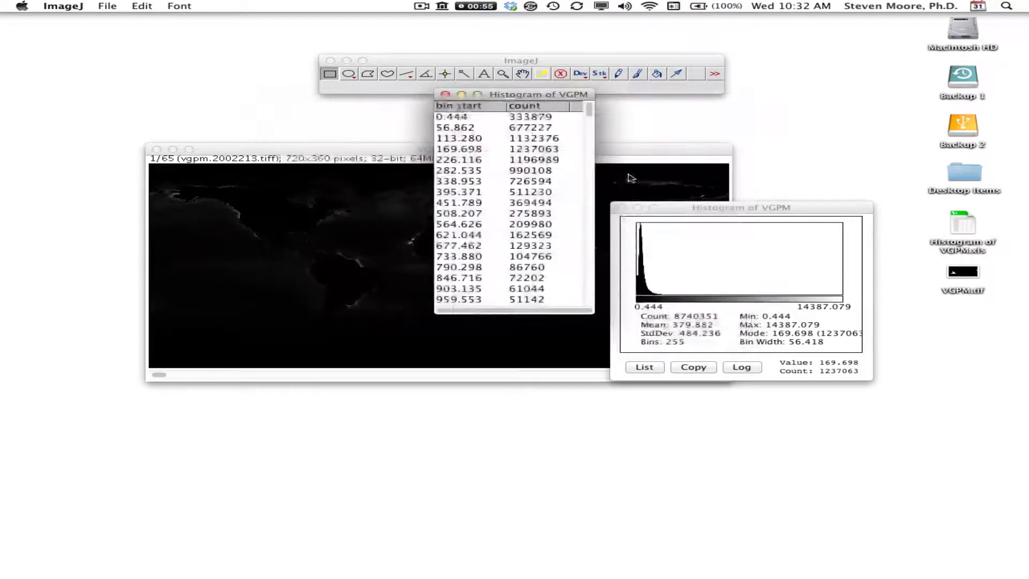
Close the bin listing and the histogram of the VGPM stack.
{"action": "left_click_drag", "start_coordinate": [518, 97], "coordinate": [769, 117]}
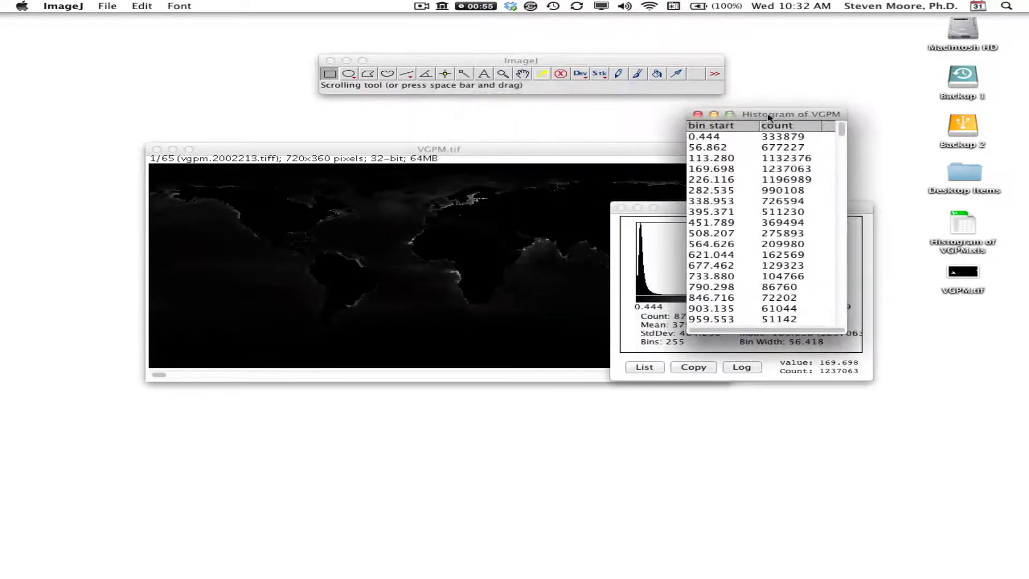
{"action": "left_click", "coordinate": [696, 115]}
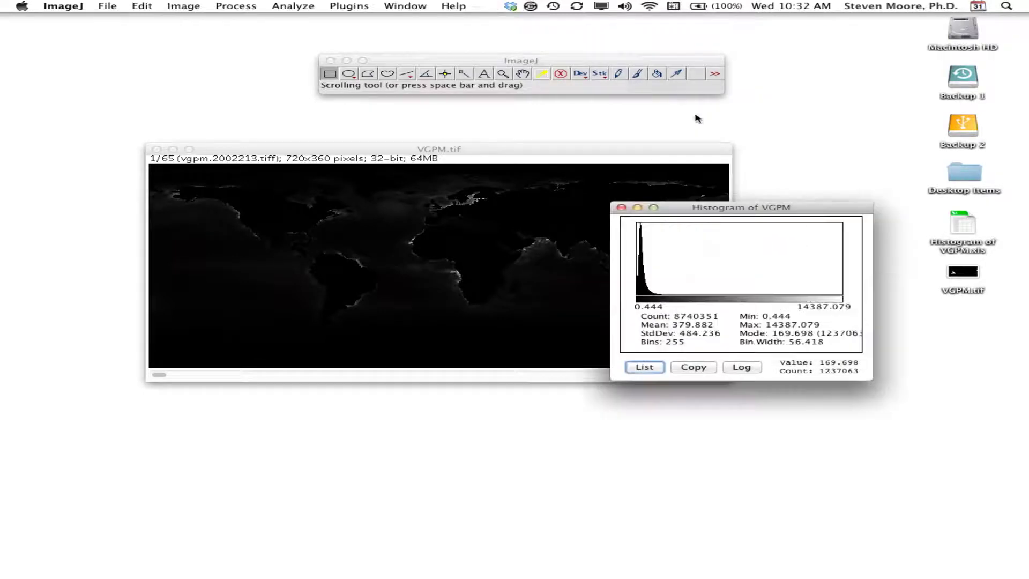
{"action": "left_click_drag", "start_coordinate": [702, 210], "coordinate": [836, 252]}
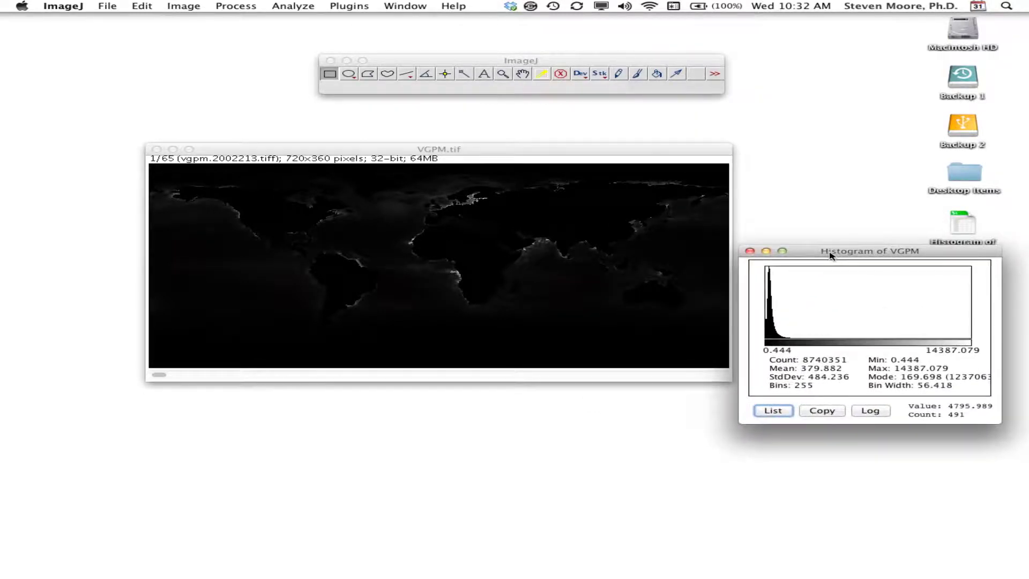
{"action": "left_click", "coordinate": [756, 247]}
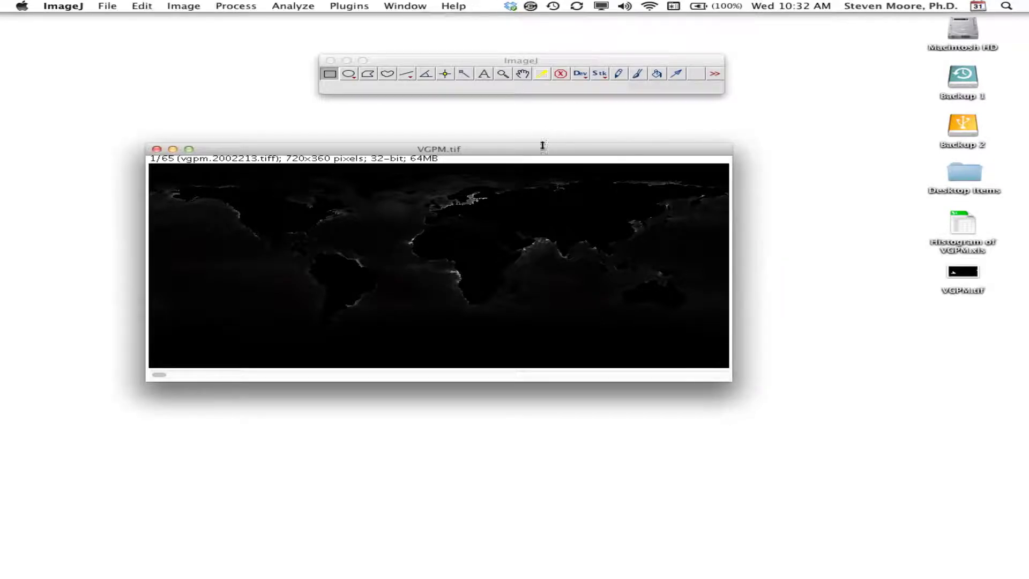
Convert the VGPM.tif stack from 32-bit to 8-bit.
{"action": "left_click_drag", "start_coordinate": [542, 152], "coordinate": [474, 170]}
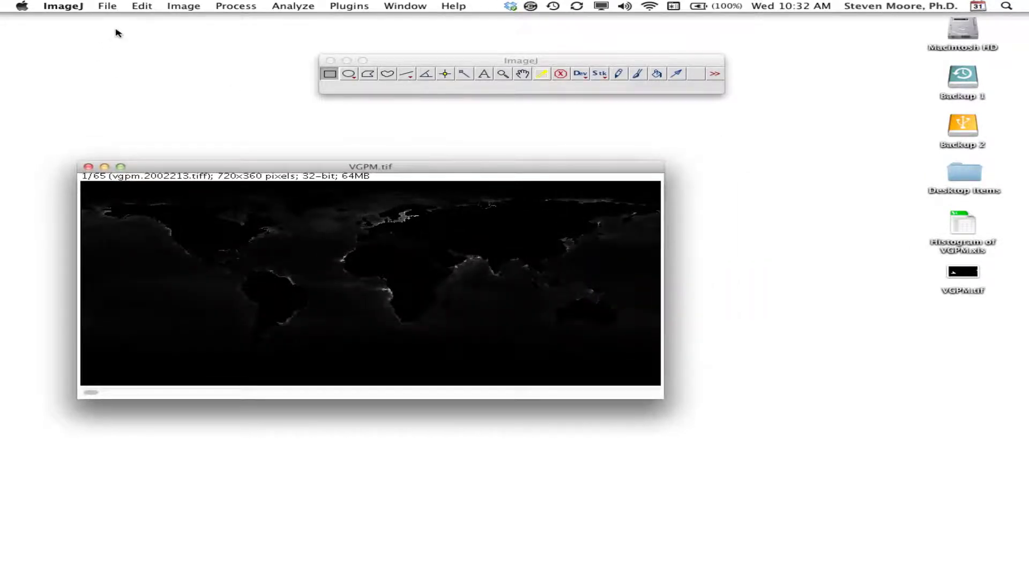
{"action": "left_click", "coordinate": [172, 7]}
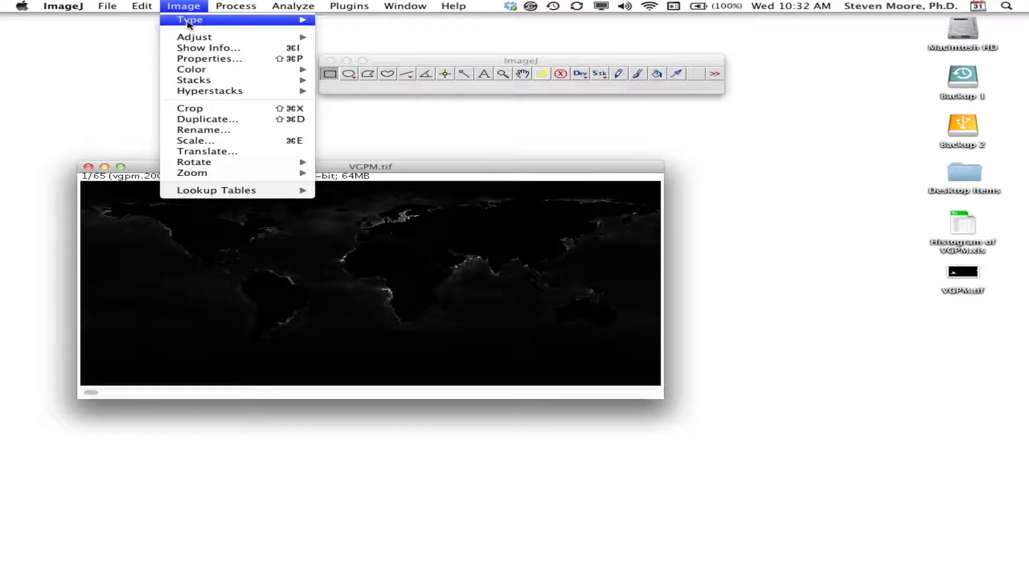
{"action": "mouse_move", "coordinate": [214, 20]}
{"action": "left_click", "coordinate": [335, 26]}
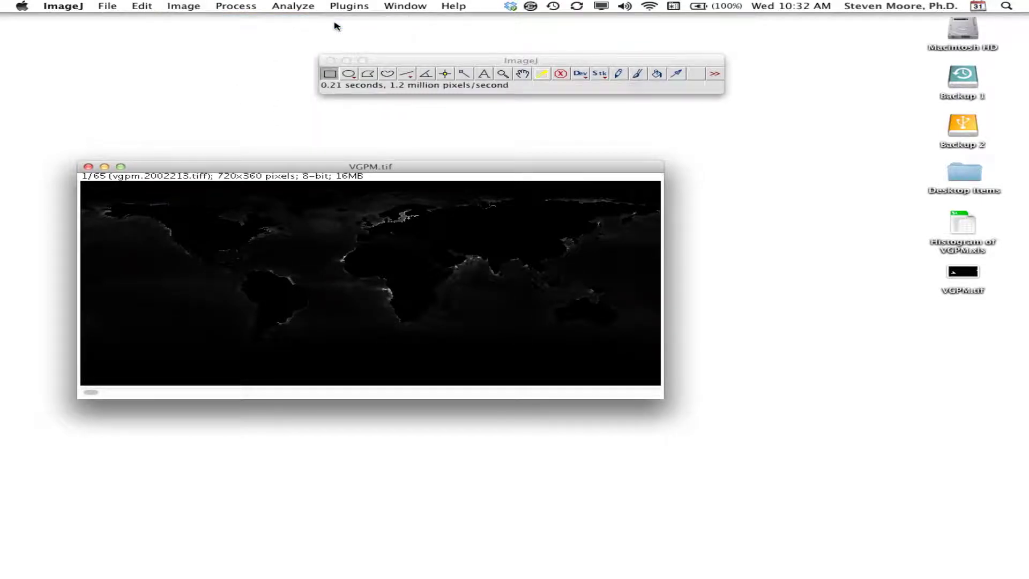
Reposition the VGPM.tif image and generate a histogram of the 8-bit stack.
{"action": "left_click_drag", "start_coordinate": [373, 170], "coordinate": [440, 180]}
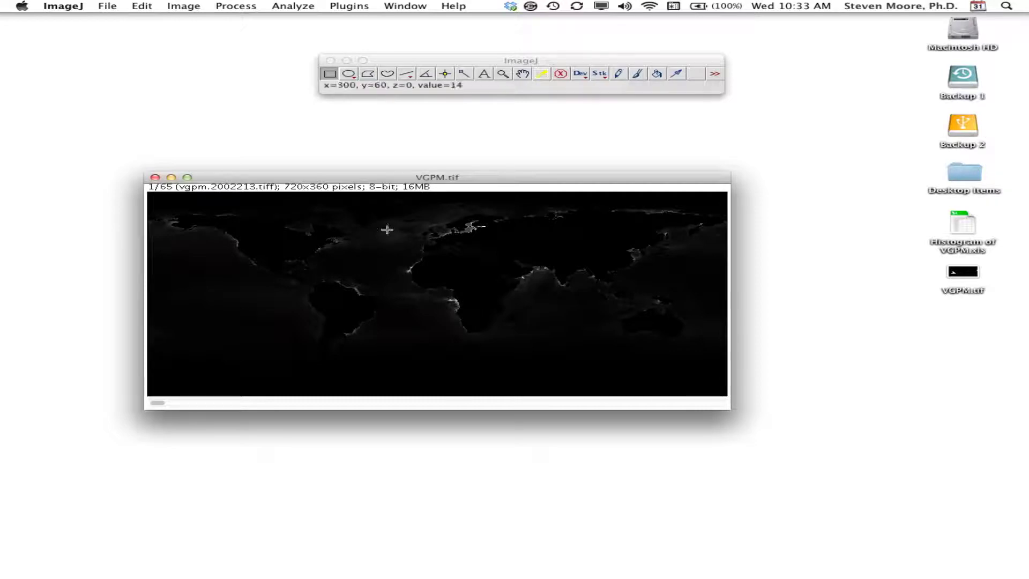
{"action": "mouse_move", "coordinate": [150, 405]}
{"action": "left_mouse_down"}
{"action": "mouse_move", "coordinate": [693, 420]}
{"action": "mouse_move", "coordinate": [156, 423]}
{"action": "left_mouse_up"}
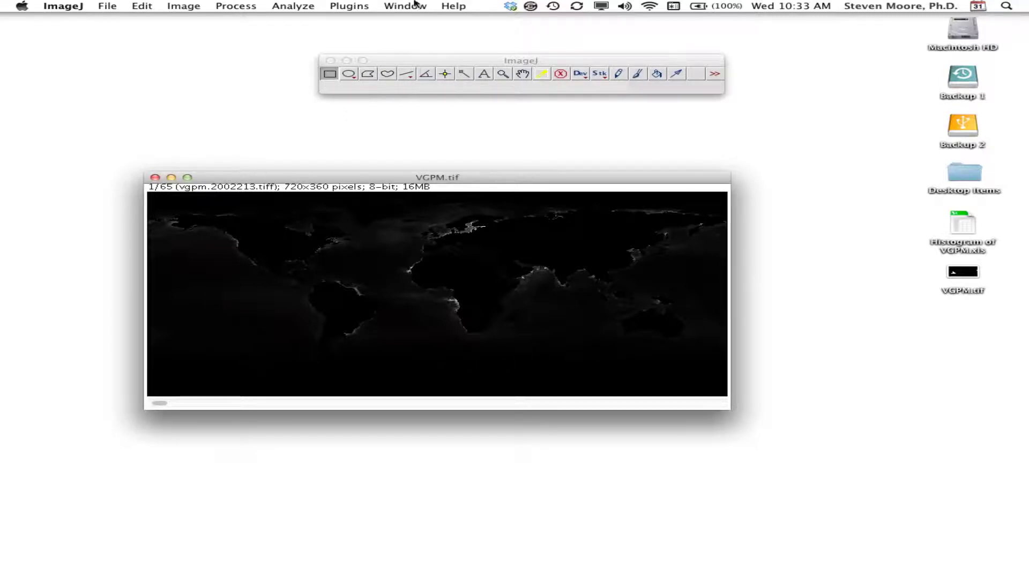
{"action": "left_click", "coordinate": [283, 6]}
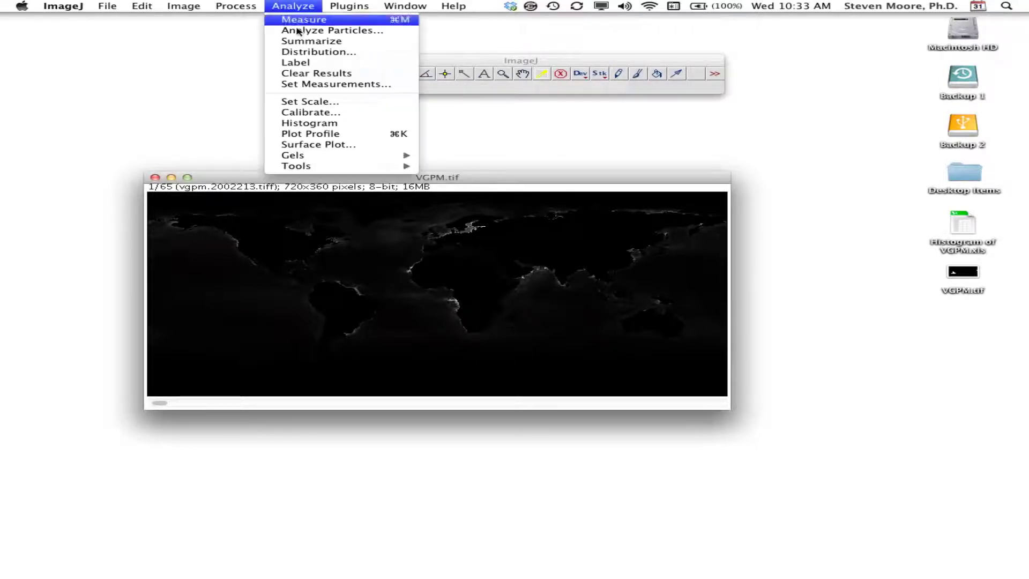
{"action": "left_click", "coordinate": [340, 125]}
{"action": "left_click", "coordinate": [580, 181]}
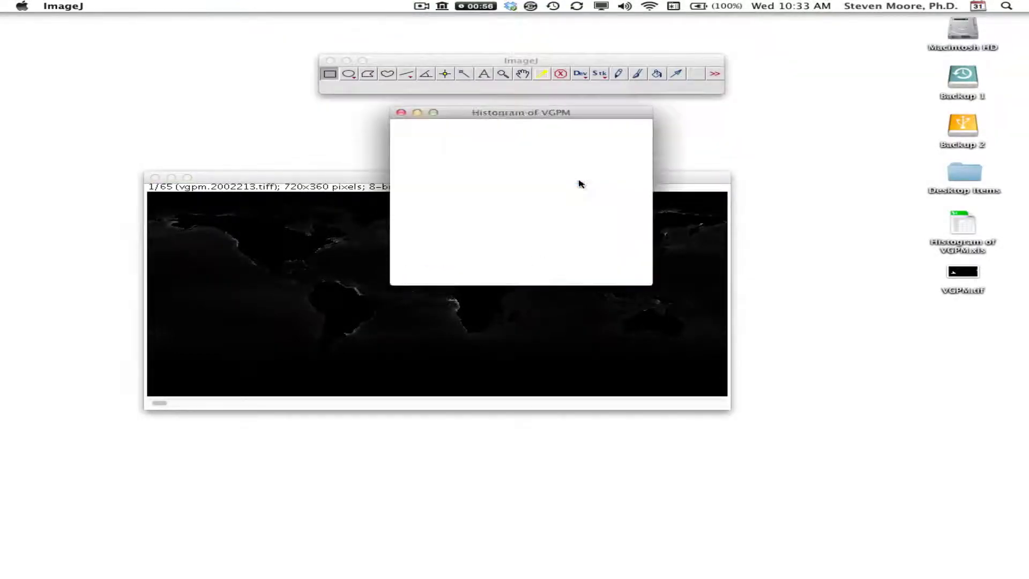
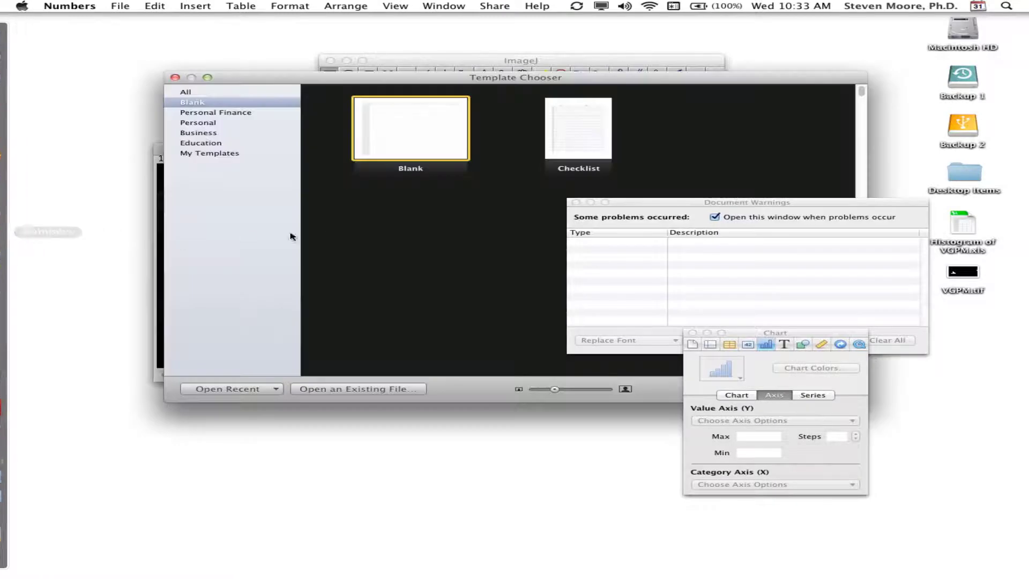
Open Histogram of VGPM.xls from the Desktop in Numbers and dismiss the document warnings.
{"action": "left_click", "coordinate": [122, 5]}
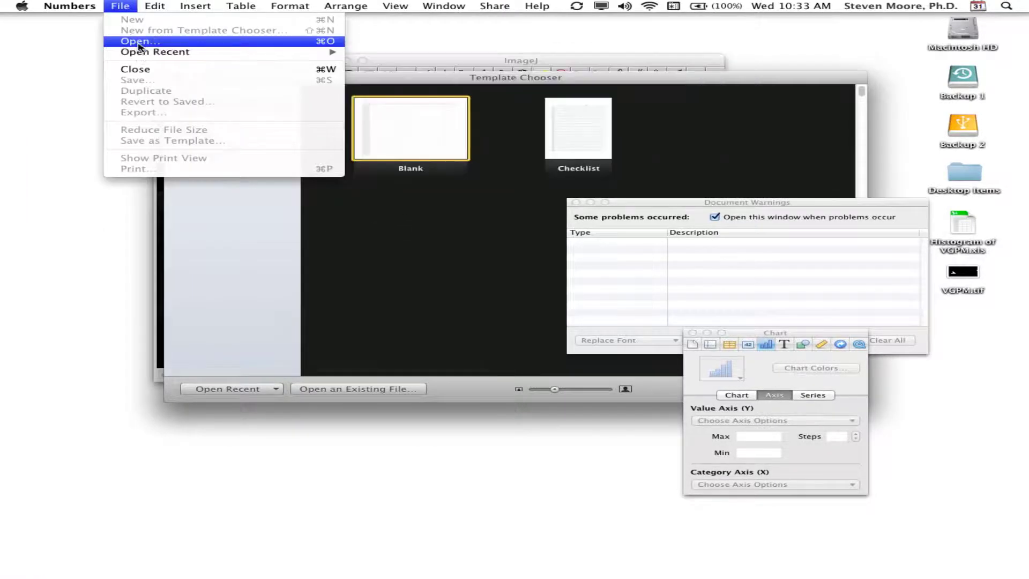
{"action": "left_click", "coordinate": [236, 42]}
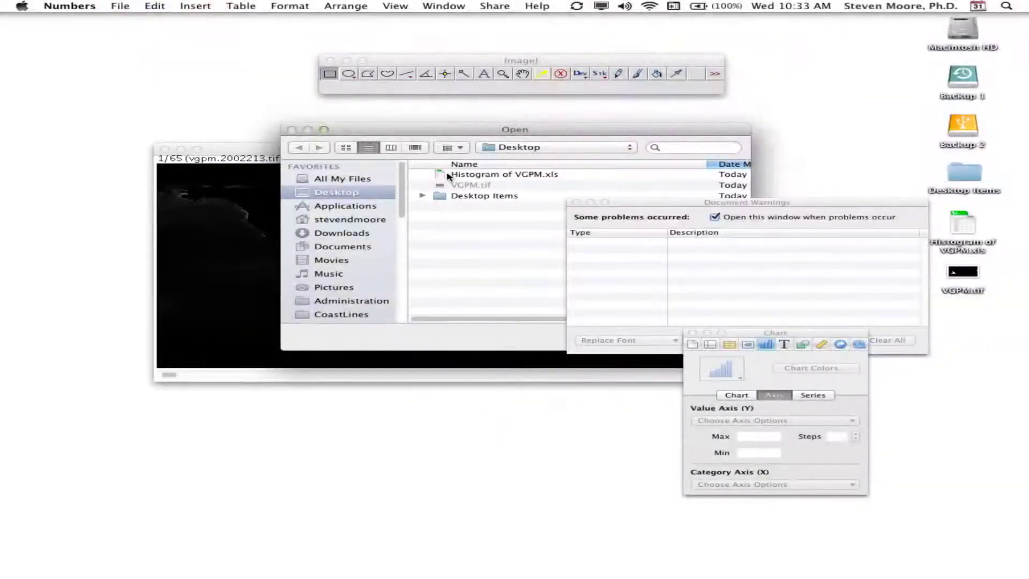
{"action": "left_click", "coordinate": [481, 176]}
{"action": "double_click", "coordinate": [480, 176]}
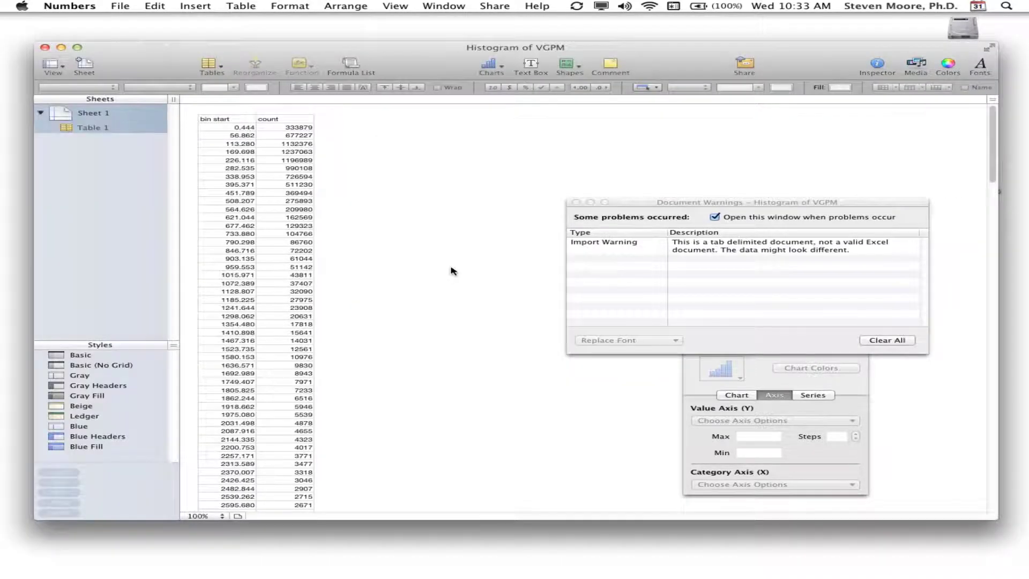
{"action": "left_click", "coordinate": [577, 202]}
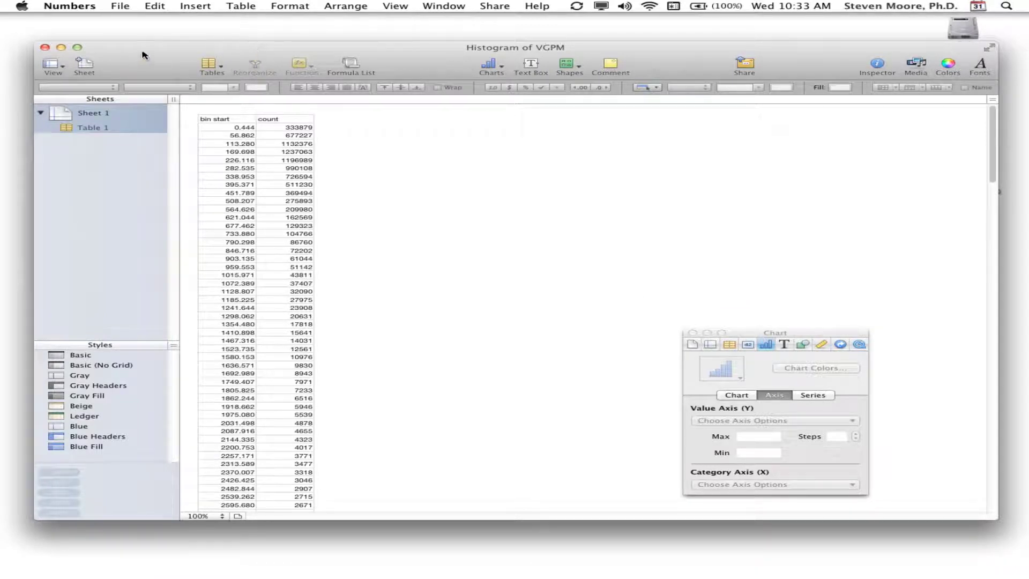
Rename the count column header to index and replace its values with consecutive numbers from 1 to 255.
{"action": "left_click", "coordinate": [276, 120]}
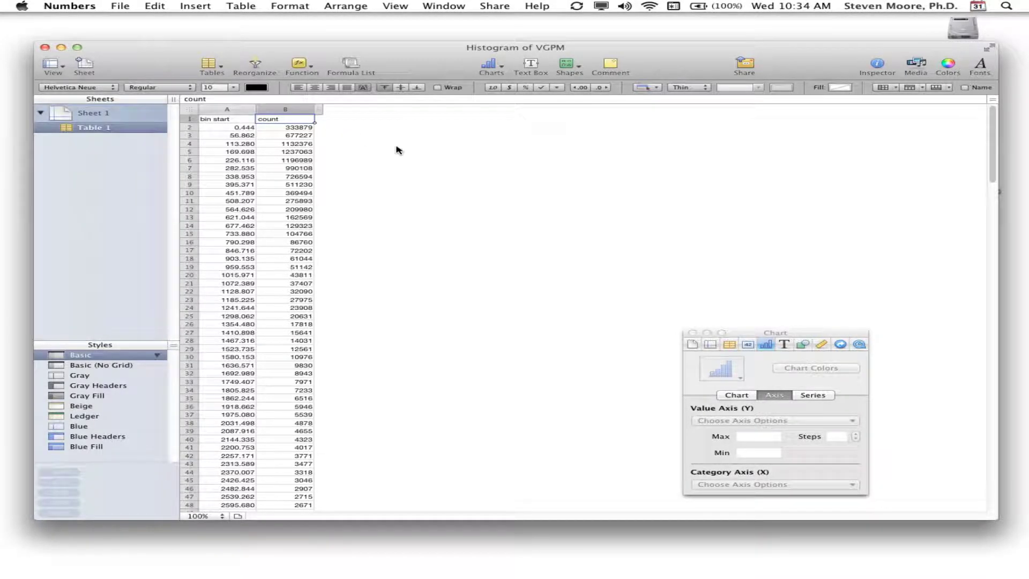
{"action": "type", "text": "index"}
{"action": "left_click", "coordinate": [292, 127]}
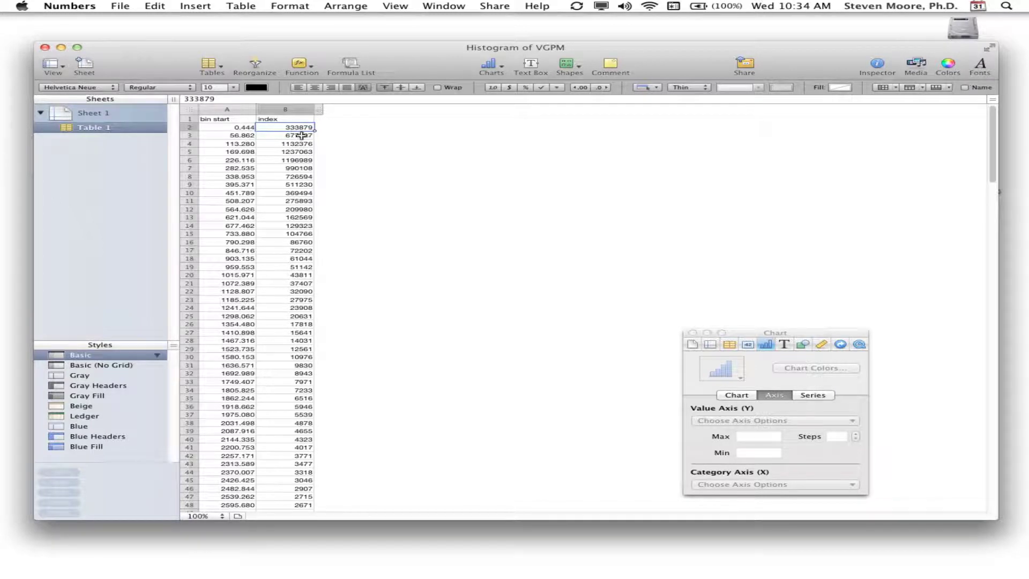
{"action": "type", "text": "1"}
{"action": "key", "text": "Return"}
{"action": "key", "text": "Return"}
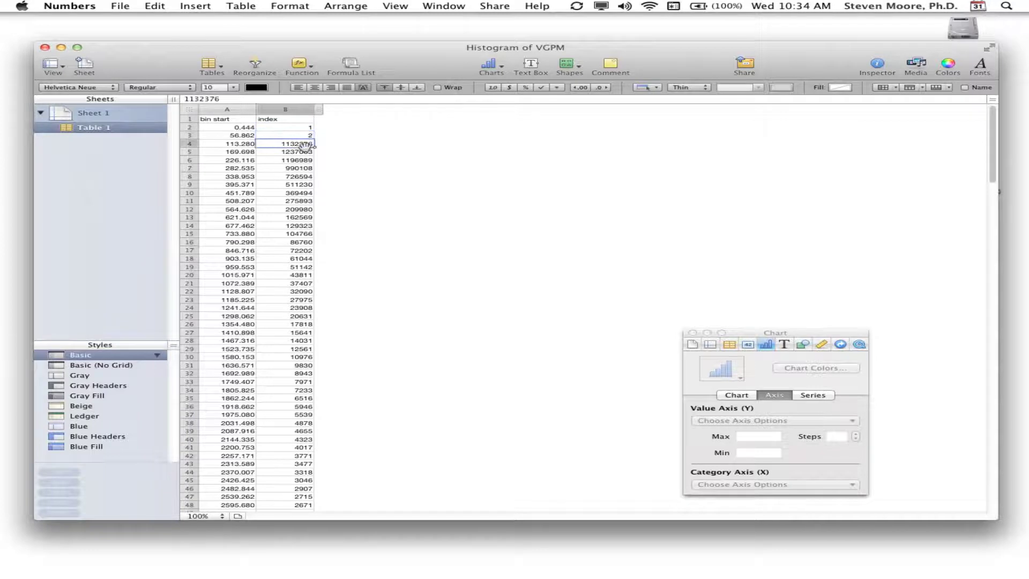
{"action": "type", "text": "3"}
{"action": "left_click_drag", "start_coordinate": [296, 128], "coordinate": [312, 527]}
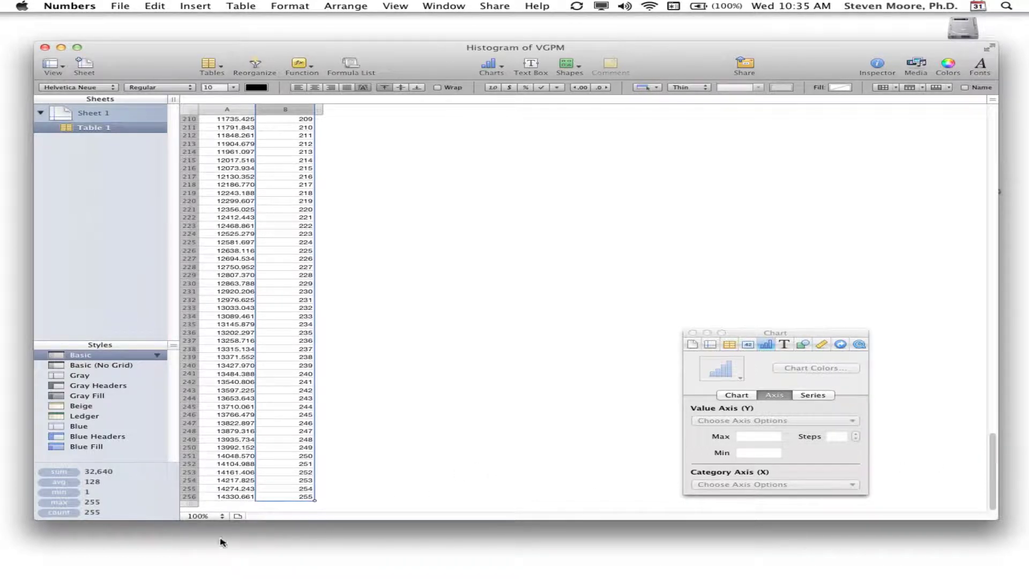
Copy all the bin start values into a blank TextEdit document and place its window beside the table, showing the list's beginning.
{"action": "left_click", "coordinate": [227, 496]}
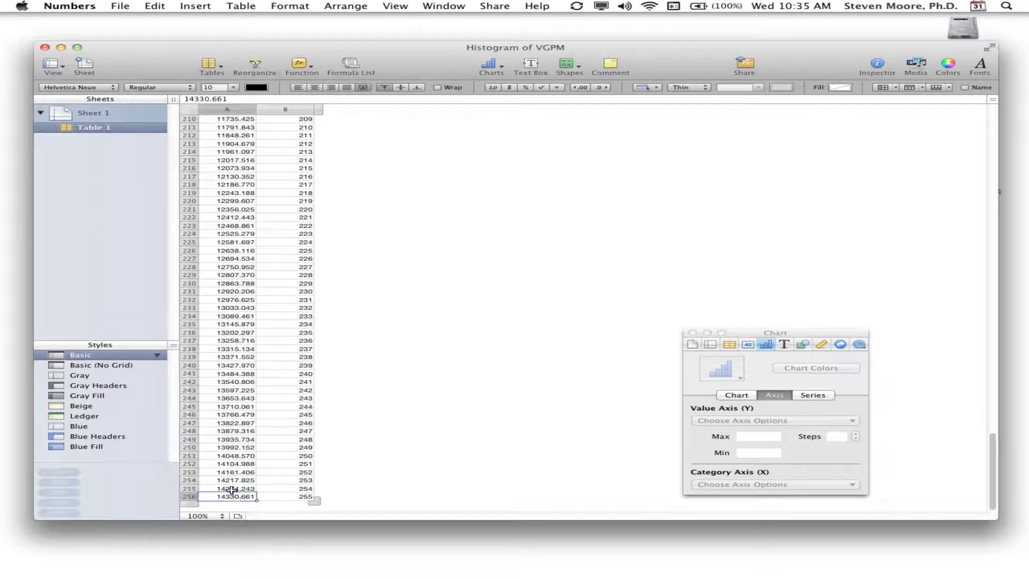
{"action": "left_click_drag", "start_coordinate": [230, 497], "coordinate": [226, 128]}
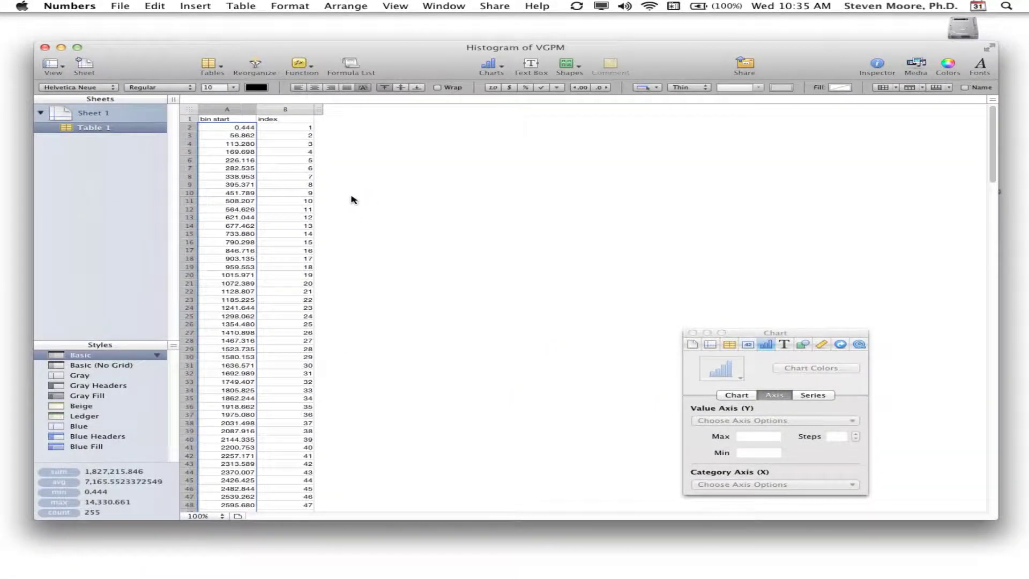
{"action": "mouse_move", "coordinate": [1, 204]}
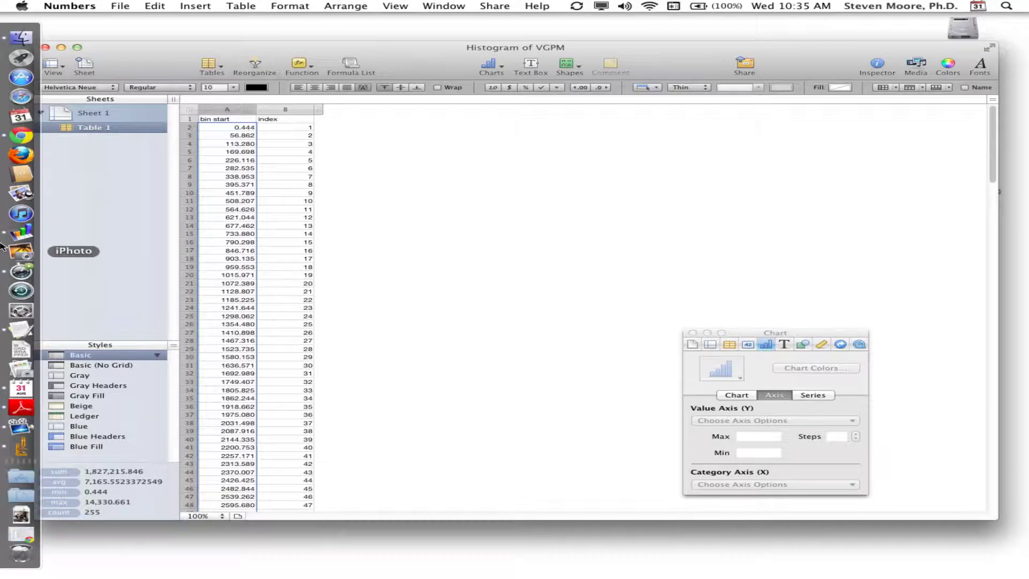
{"action": "left_click", "coordinate": [16, 329]}
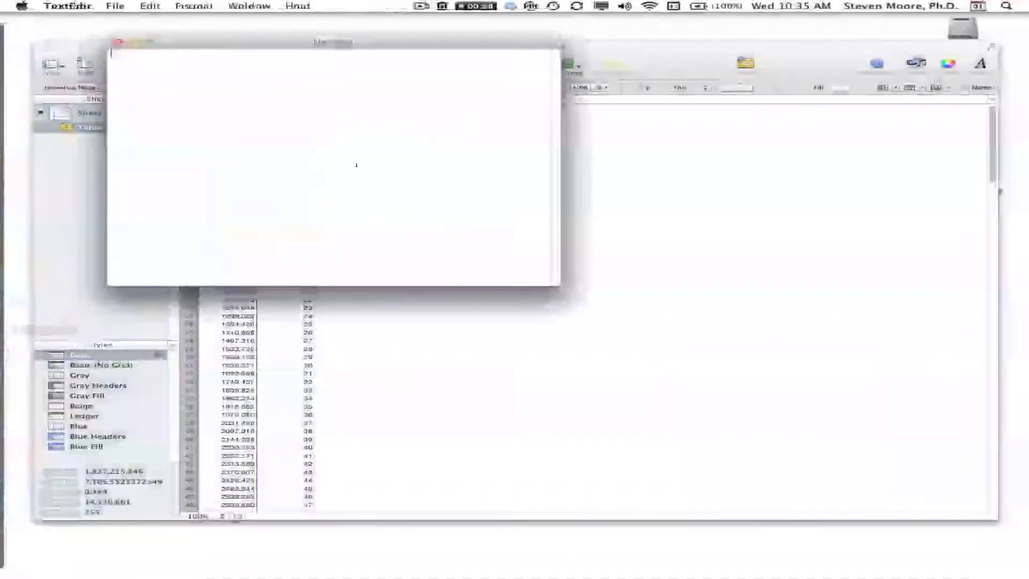
{"action": "left_click_drag", "start_coordinate": [228, 47], "coordinate": [489, 129]}
{"action": "key", "text": "super+v"}
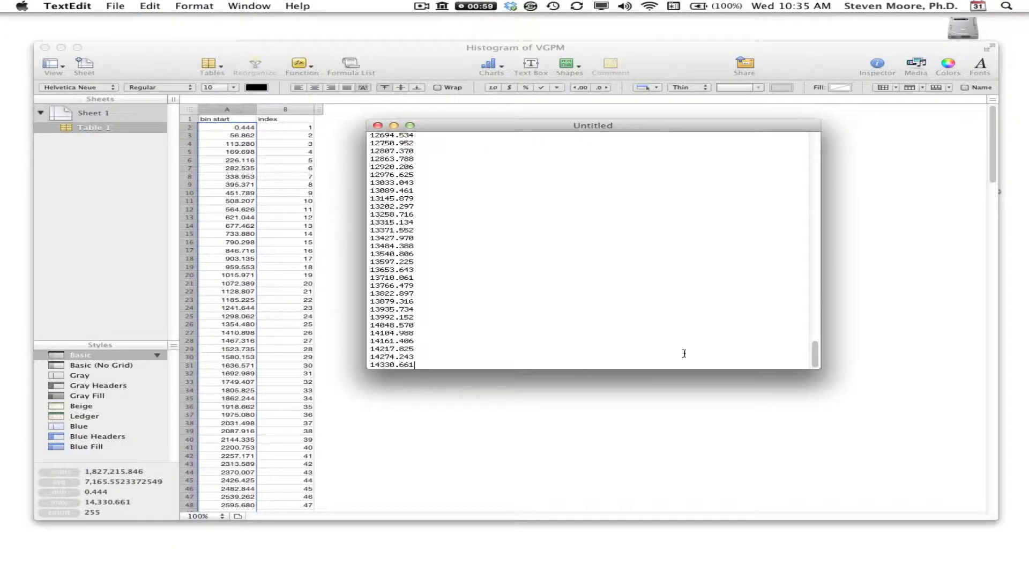
{"action": "left_click_drag", "start_coordinate": [815, 351], "coordinate": [696, 138]}
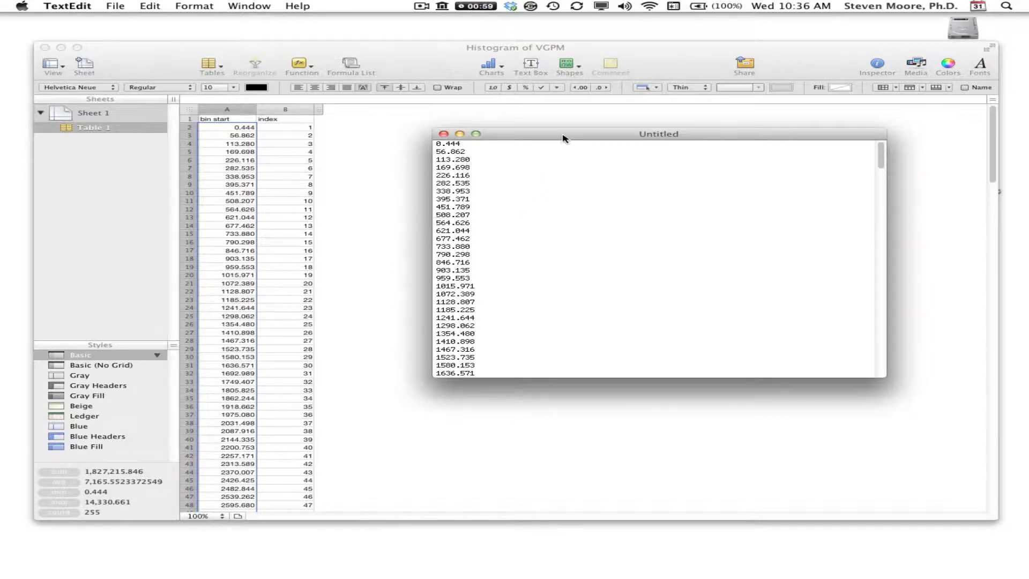
{"action": "left_click_drag", "start_coordinate": [563, 139], "coordinate": [600, 131]}
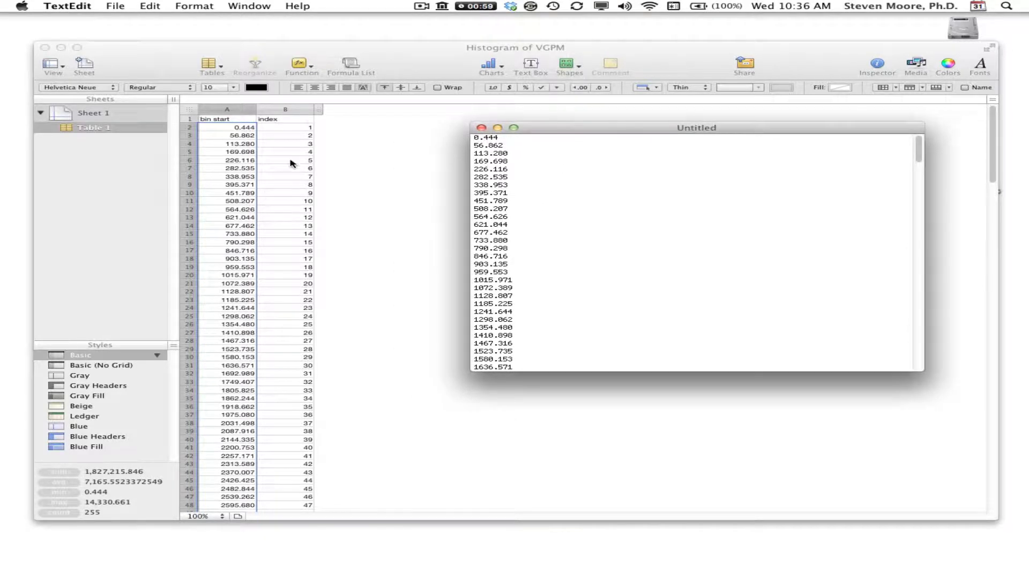
Copy the index values 1 to 255 from the Numbers table into a second new TextEdit document.
{"action": "left_click", "coordinate": [298, 128]}
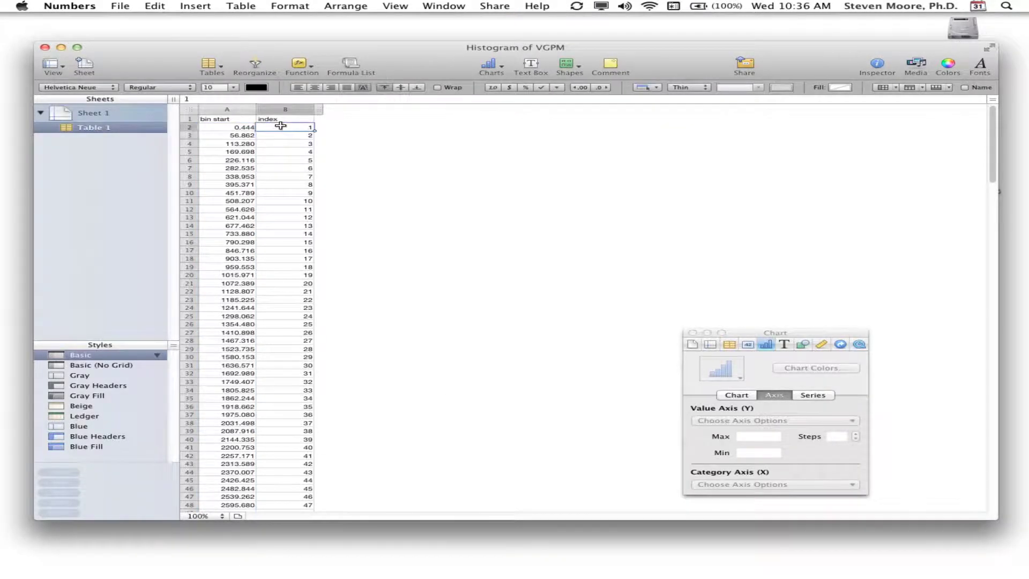
{"action": "left_click_drag", "start_coordinate": [281, 126], "coordinate": [316, 551]}
{"action": "key", "text": "super+c"}
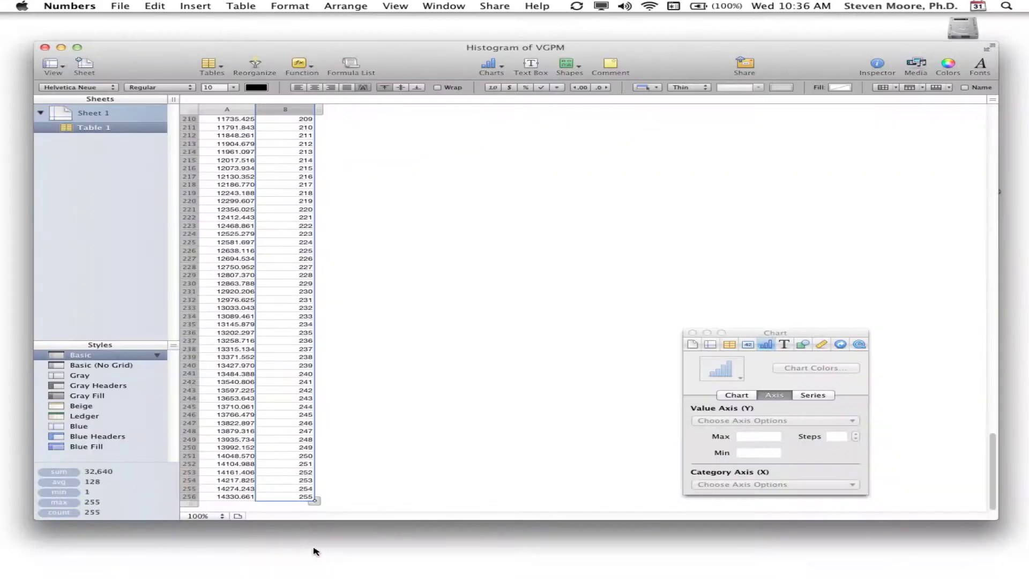
{"action": "mouse_move", "coordinate": [6, 249]}
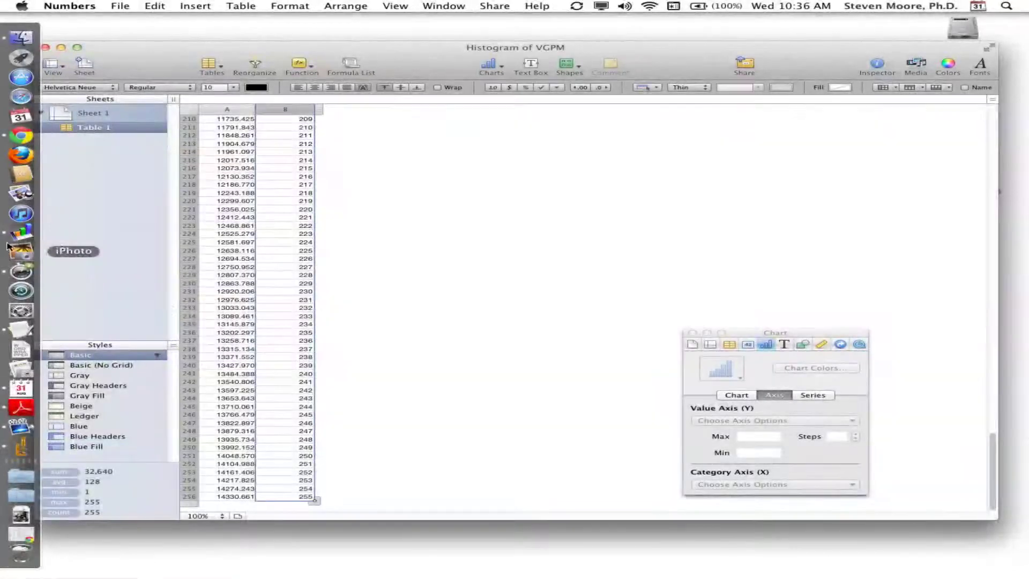
{"action": "left_click", "coordinate": [22, 336]}
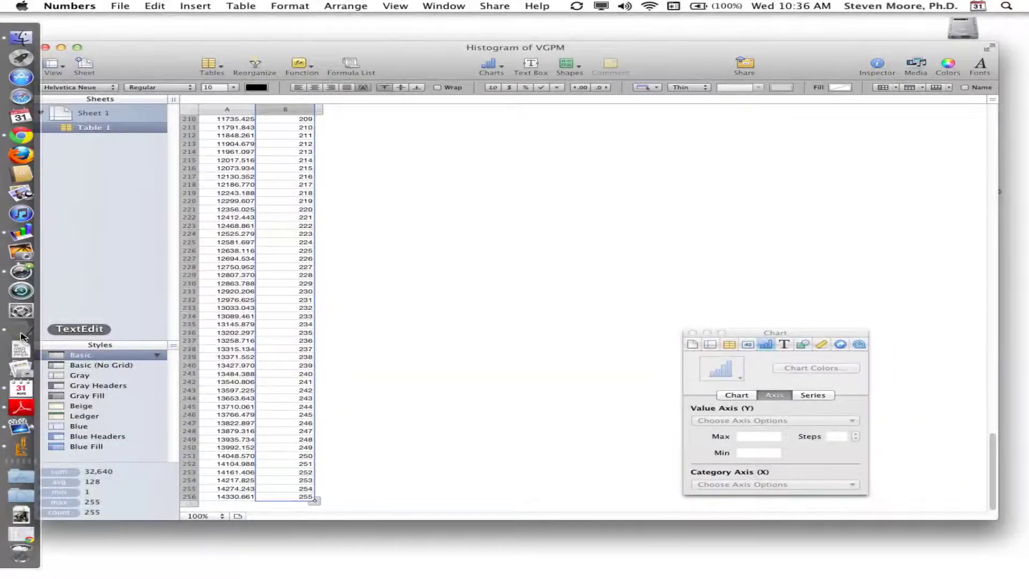
{"action": "left_click", "coordinate": [118, 5]}
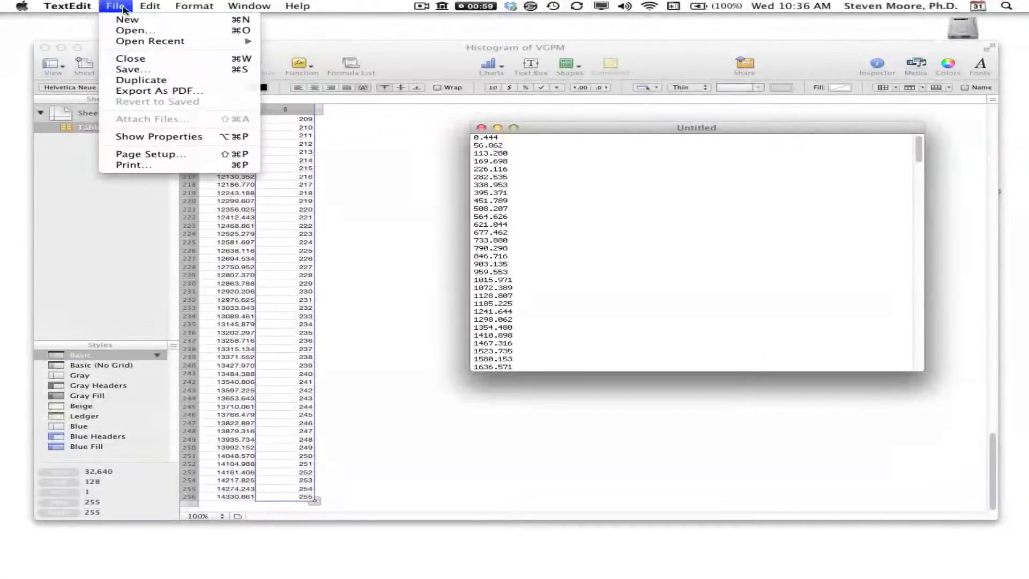
{"action": "left_click", "coordinate": [132, 21]}
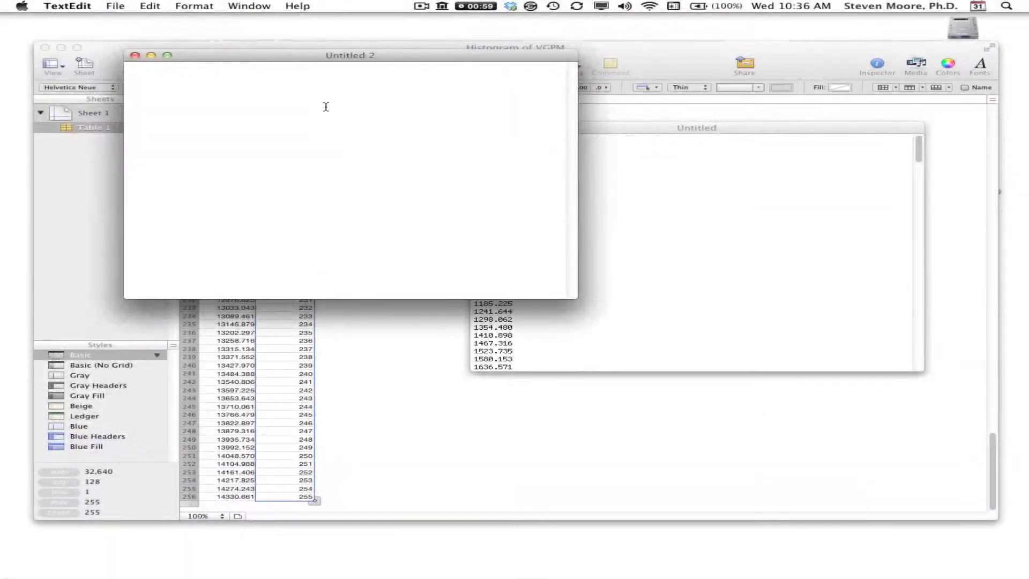
{"action": "key", "text": "super+v"}
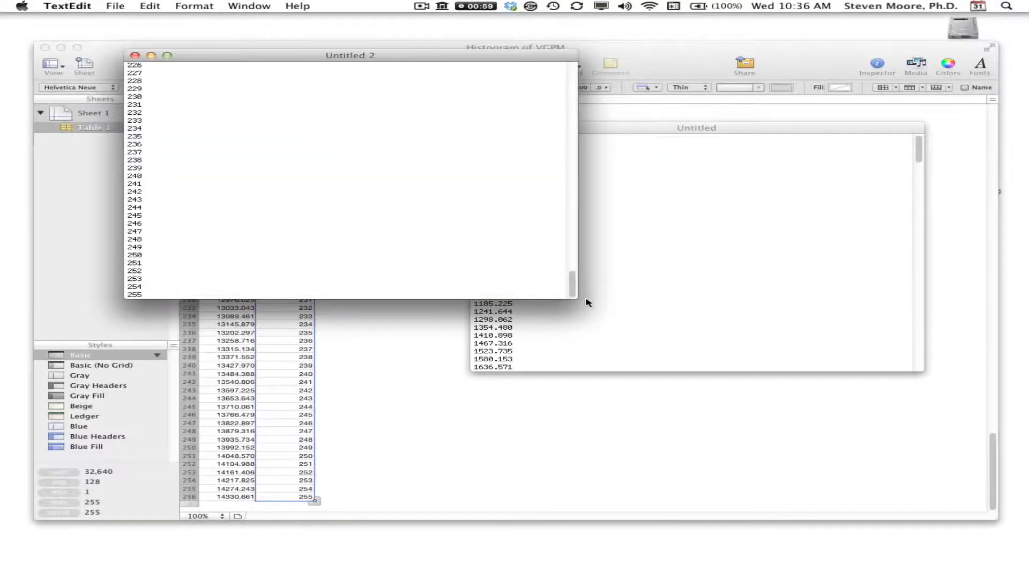
Place the index list and the bin start list side by side, with the index list scrolled to its beginning.
{"action": "left_click_drag", "start_coordinate": [572, 287], "coordinate": [570, 75]}
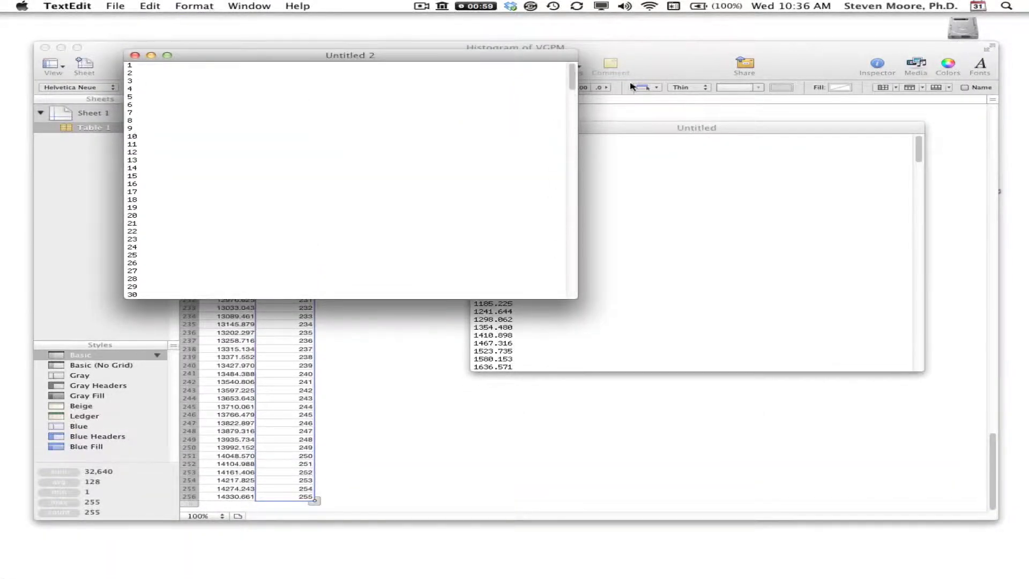
{"action": "left_click_drag", "start_coordinate": [306, 59], "coordinate": [237, 322]}
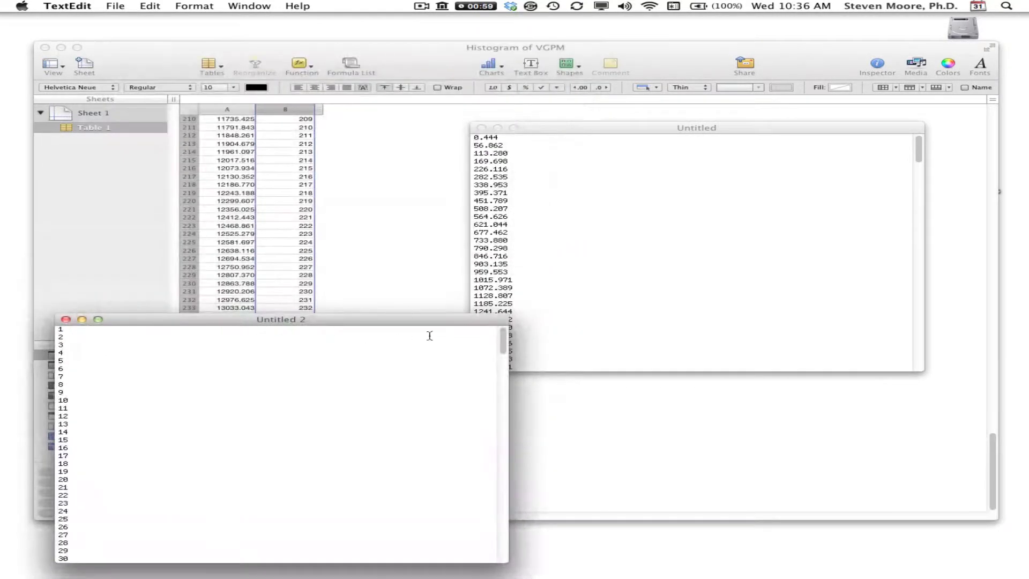
{"action": "left_click", "coordinate": [548, 128]}
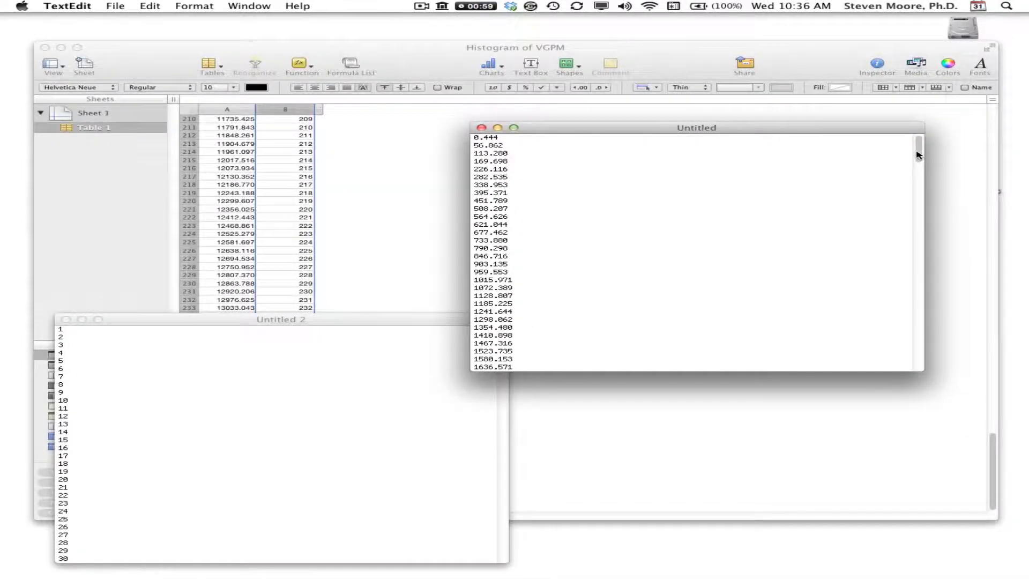
{"action": "left_click_drag", "start_coordinate": [918, 155], "coordinate": [938, 356]}
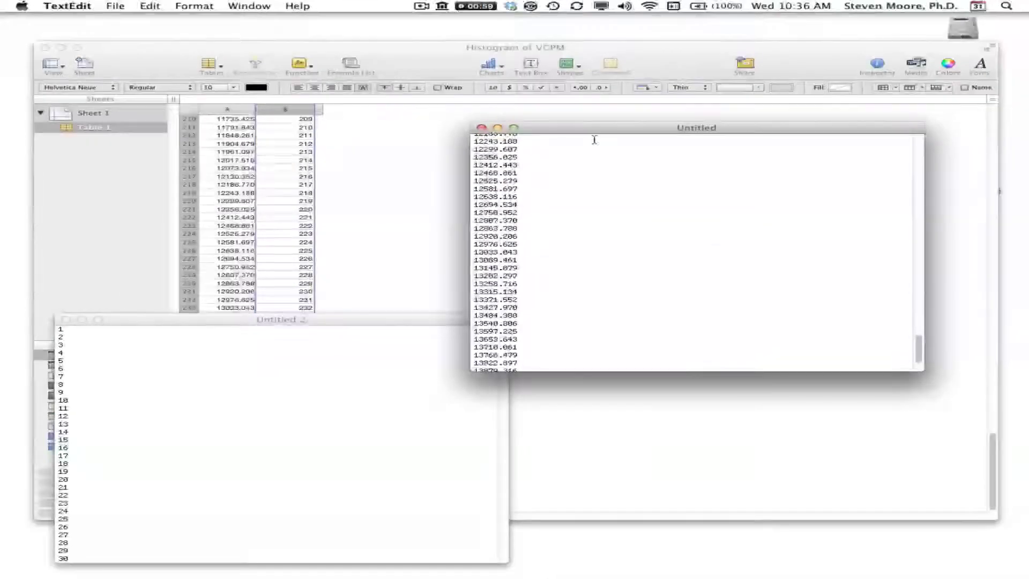
{"action": "left_click_drag", "start_coordinate": [594, 128], "coordinate": [586, 322]}
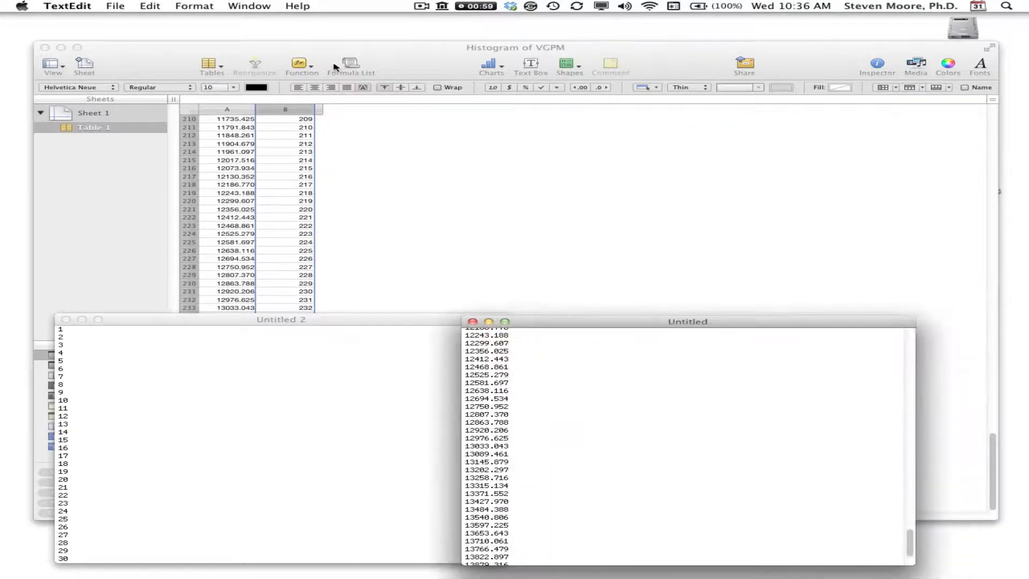
Return to Numbers and close the Histogram of VGPM spreadsheet.
{"action": "left_click", "coordinate": [410, 56]}
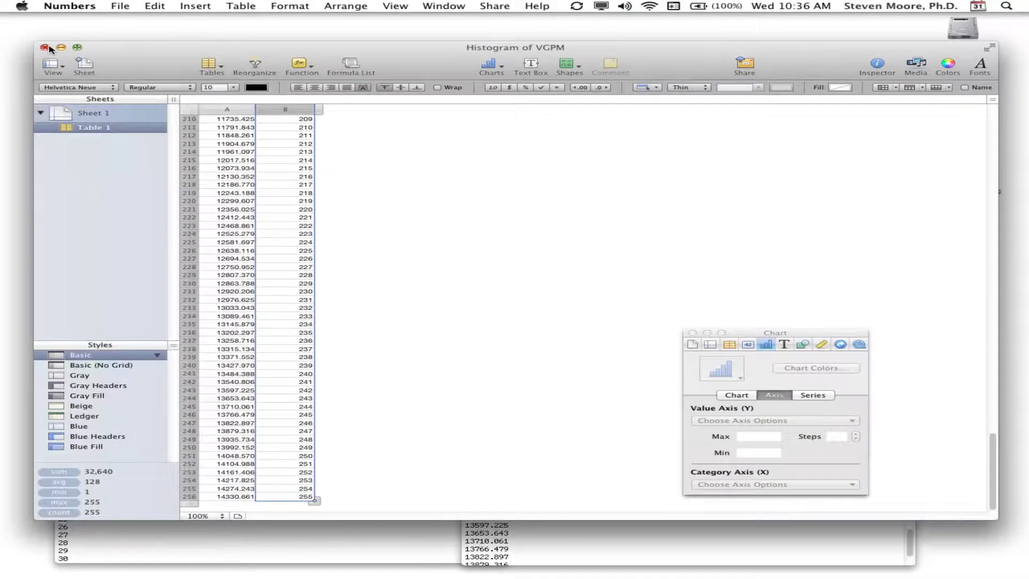
{"action": "left_click", "coordinate": [45, 50]}
{"action": "left_click", "coordinate": [428, 188]}
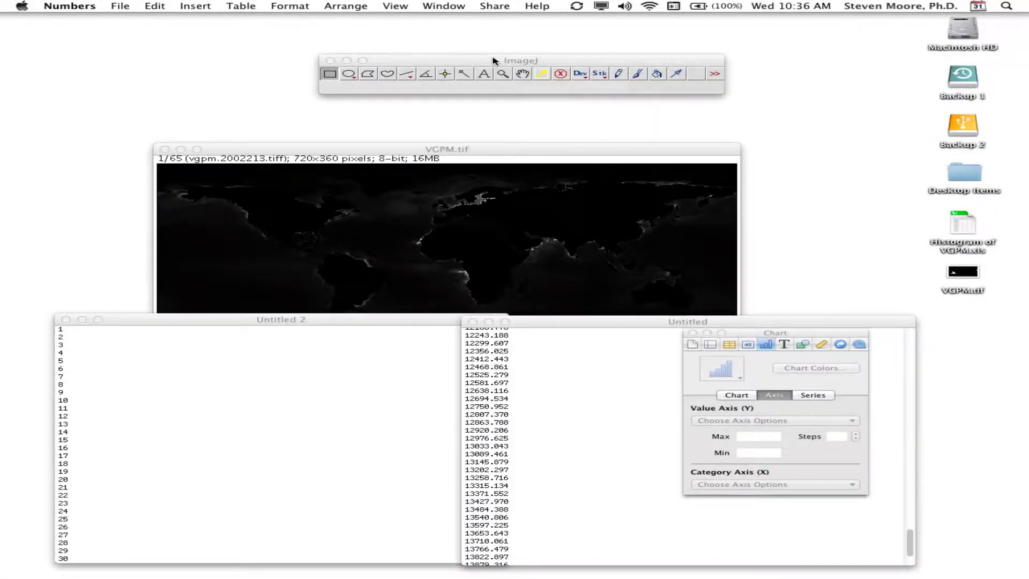
Switch to ImageJ and arrange the VGPM.tif image and both text lists so that all remain accessible.
{"action": "left_click", "coordinate": [493, 61]}
{"action": "left_click_drag", "start_coordinate": [540, 153], "coordinate": [568, 123]}
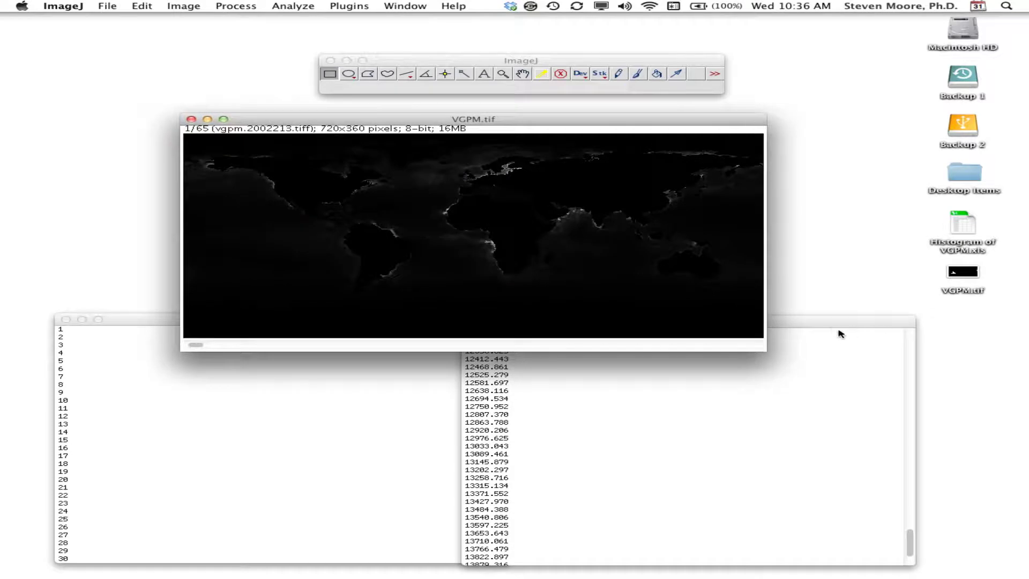
{"action": "left_click_drag", "start_coordinate": [833, 328], "coordinate": [907, 355]}
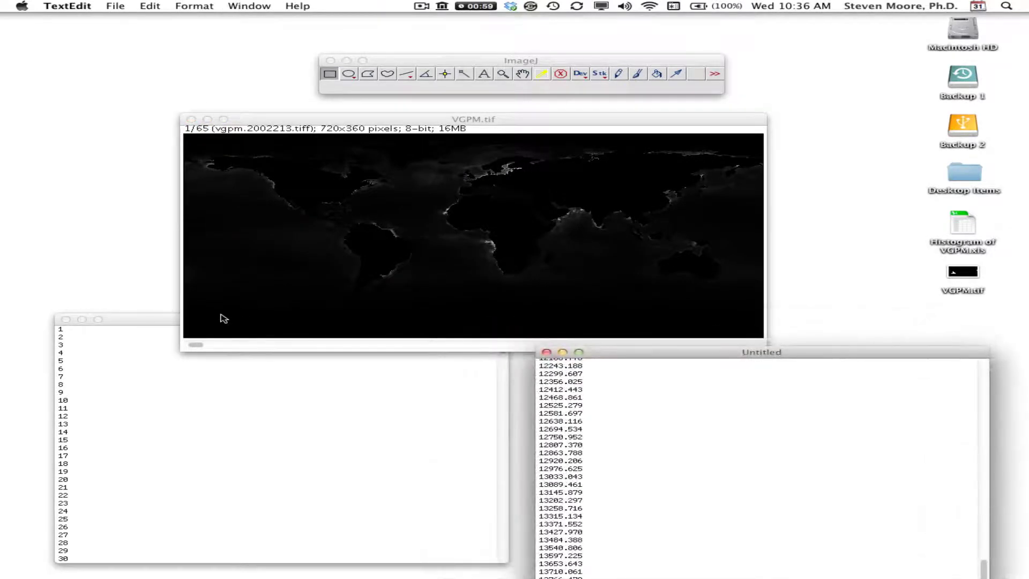
{"action": "left_click", "coordinate": [143, 321]}
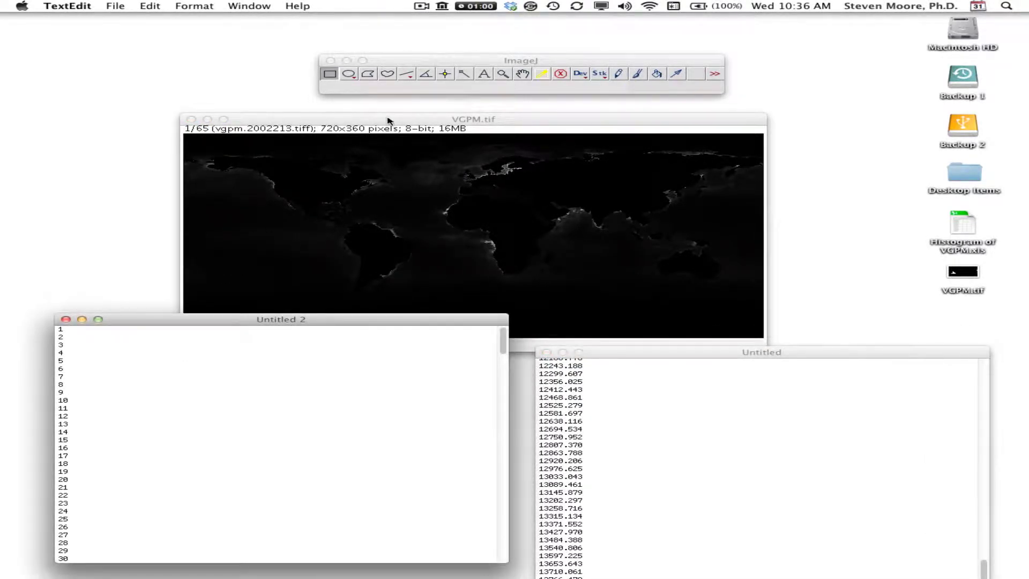
Open the Calibrate settings for the VGPM.tif stack and move the dialog aside so the index list stays accessible.
{"action": "left_click", "coordinate": [347, 120]}
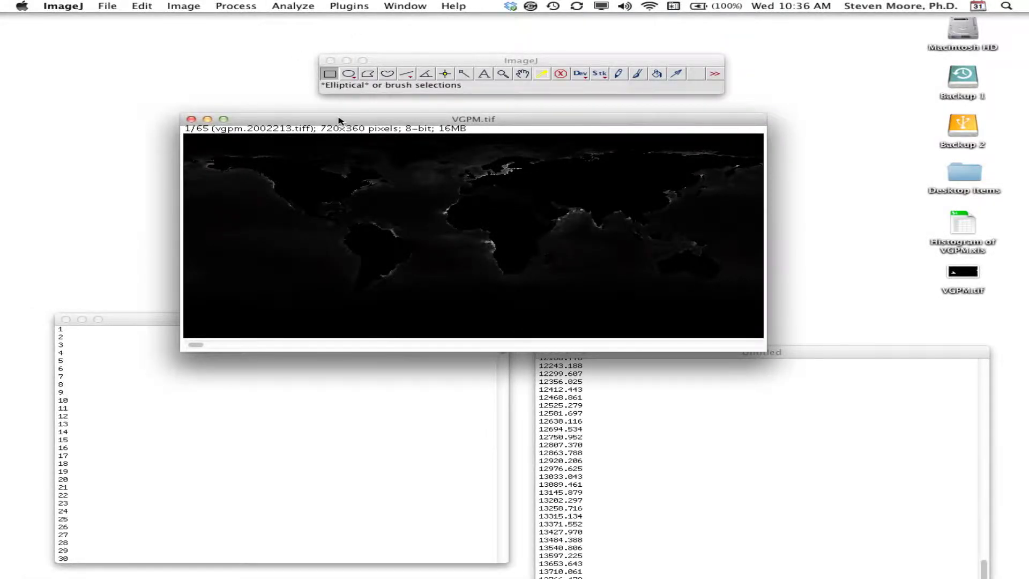
{"action": "mouse_move", "coordinate": [338, 121]}
{"action": "left_mouse_down"}
{"action": "mouse_move", "coordinate": [327, 123]}
{"action": "mouse_move", "coordinate": [352, 121]}
{"action": "left_mouse_up"}
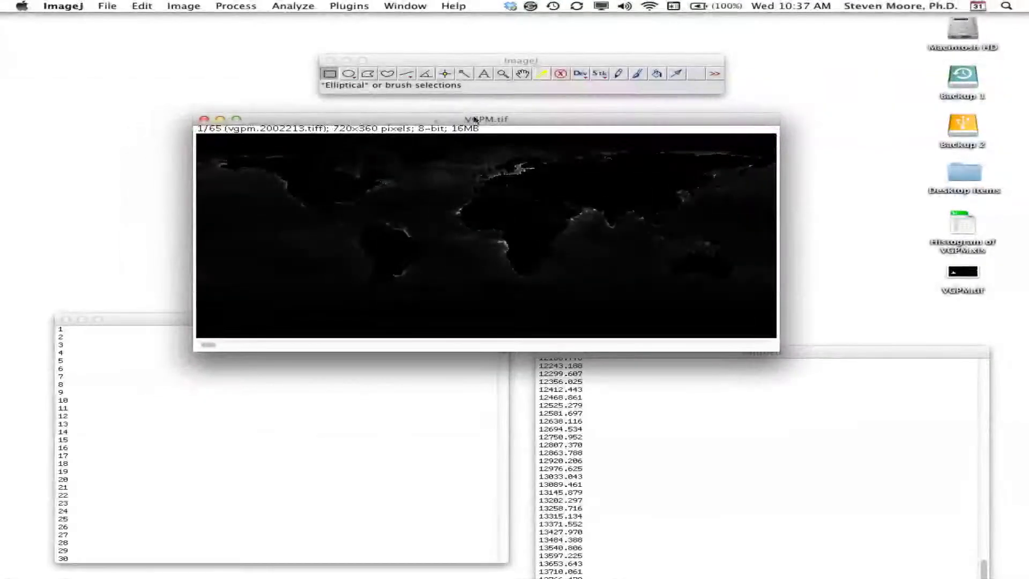
{"action": "left_click", "coordinate": [296, 4]}
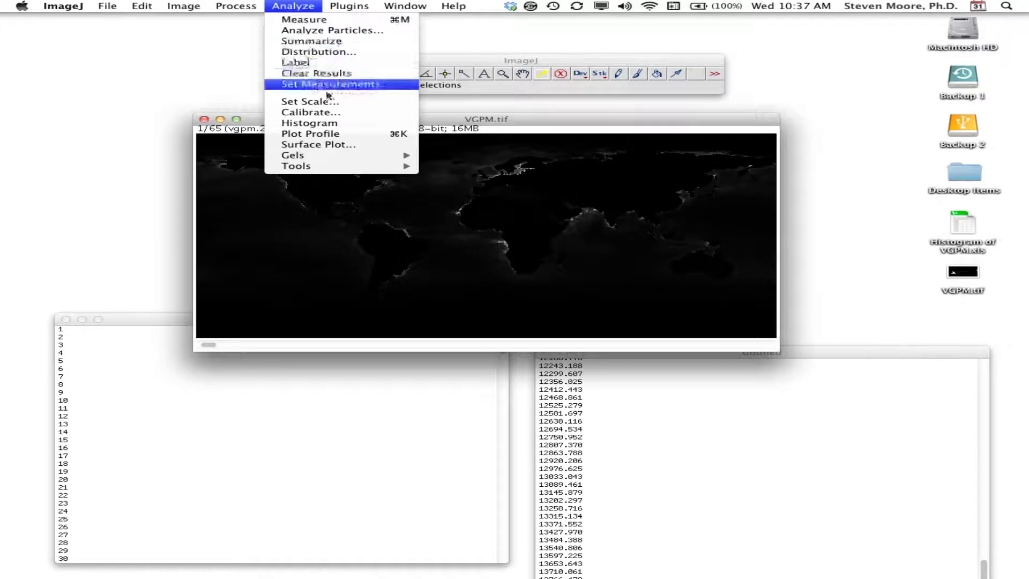
{"action": "left_click", "coordinate": [324, 113]}
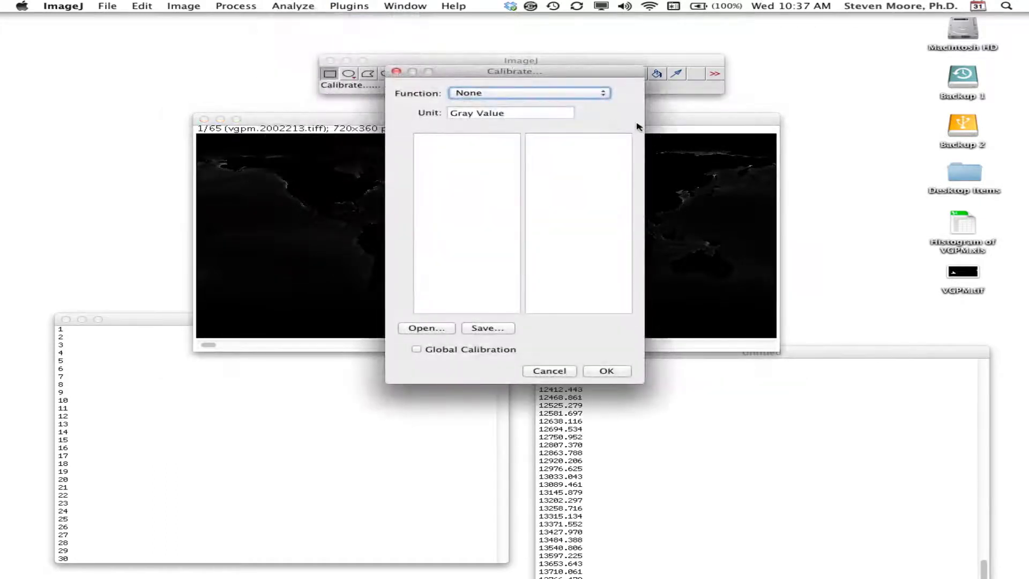
{"action": "left_click_drag", "start_coordinate": [500, 70], "coordinate": [751, 49]}
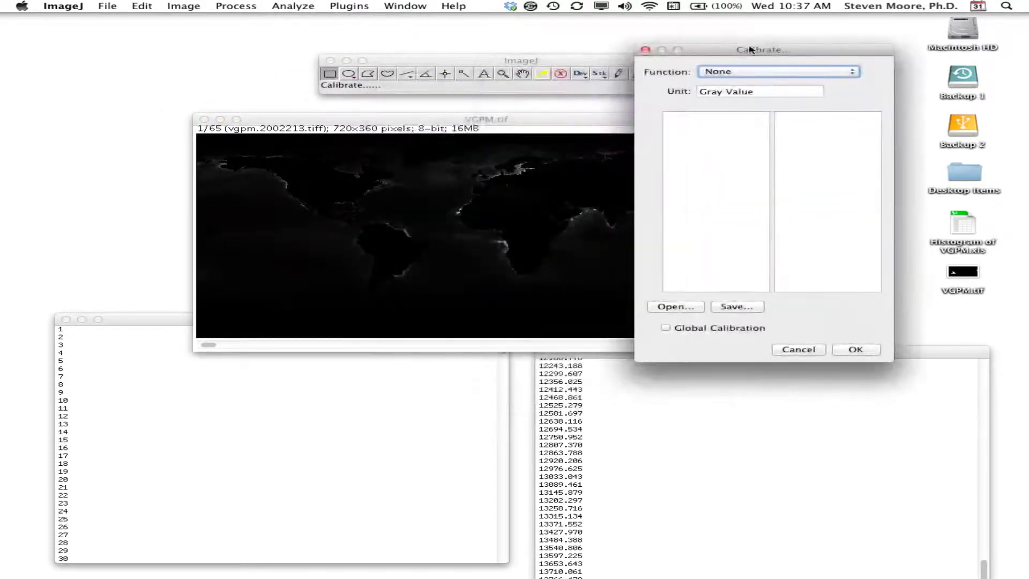
Copy the whole index list, 1 to 255, from TextEdit into the first column of ImageJ's Calibrate dialog.
{"action": "left_click", "coordinate": [145, 325]}
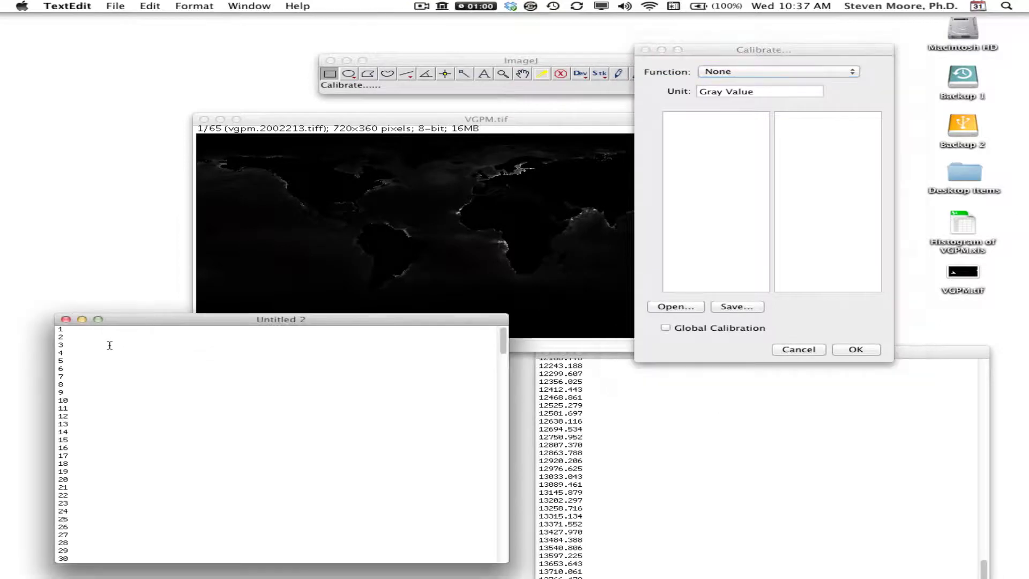
{"action": "key", "text": "super+a"}
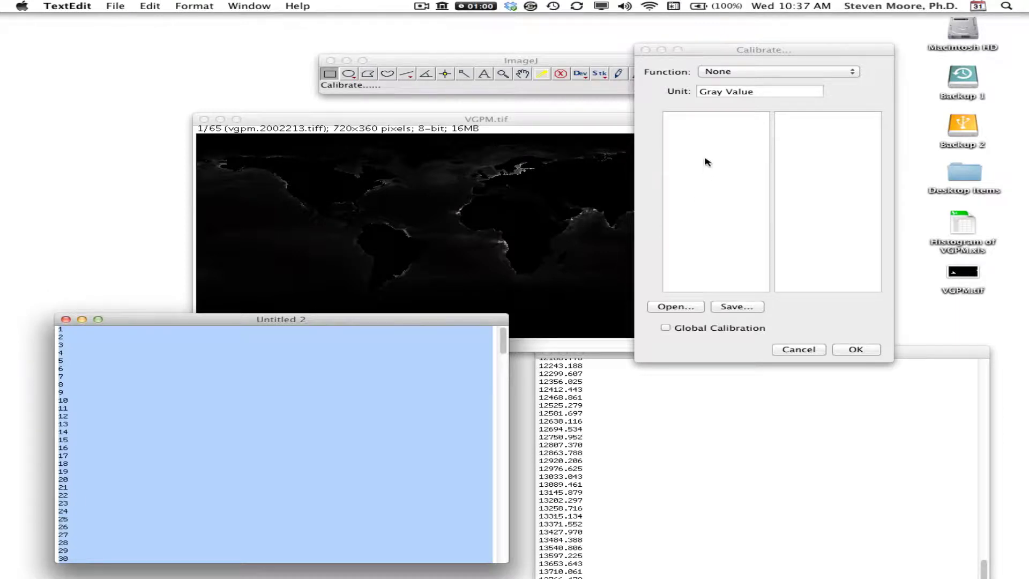
{"action": "left_click", "coordinate": [680, 139]}
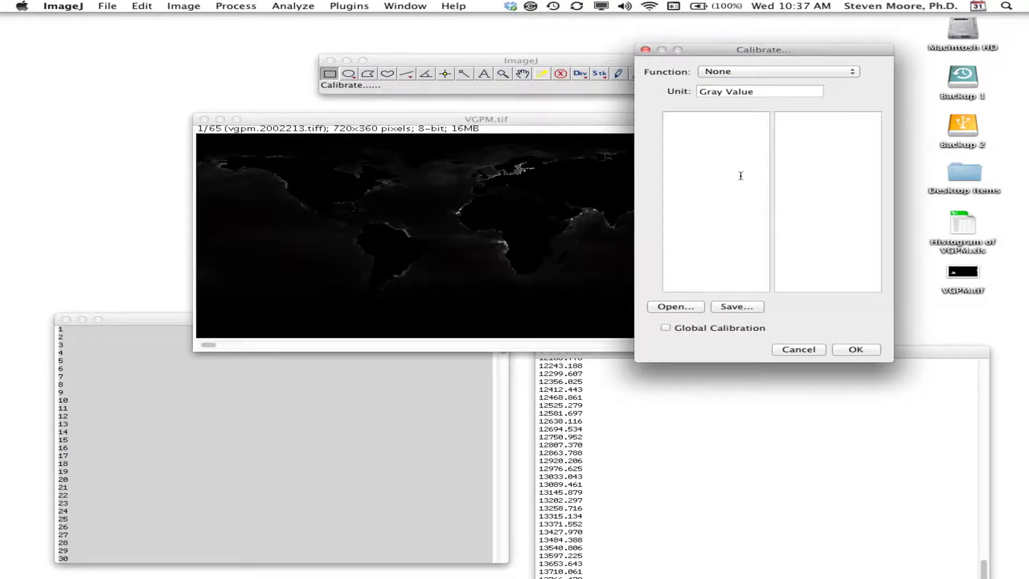
{"action": "key", "text": "super+v"}
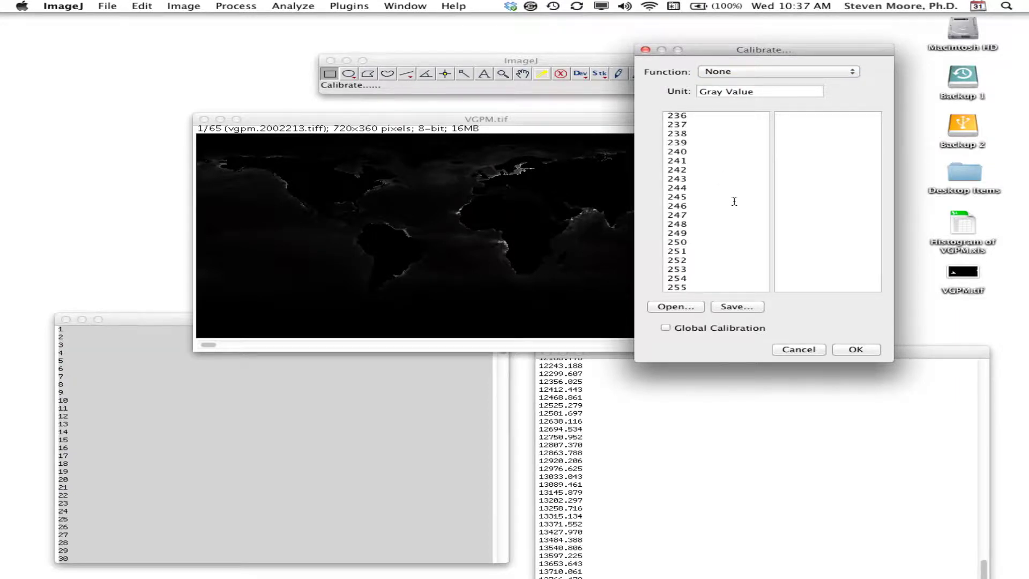
Copy the whole bin start list from TextEdit into the second column of ImageJ's Calibrate dialog.
{"action": "left_click", "coordinate": [929, 353]}
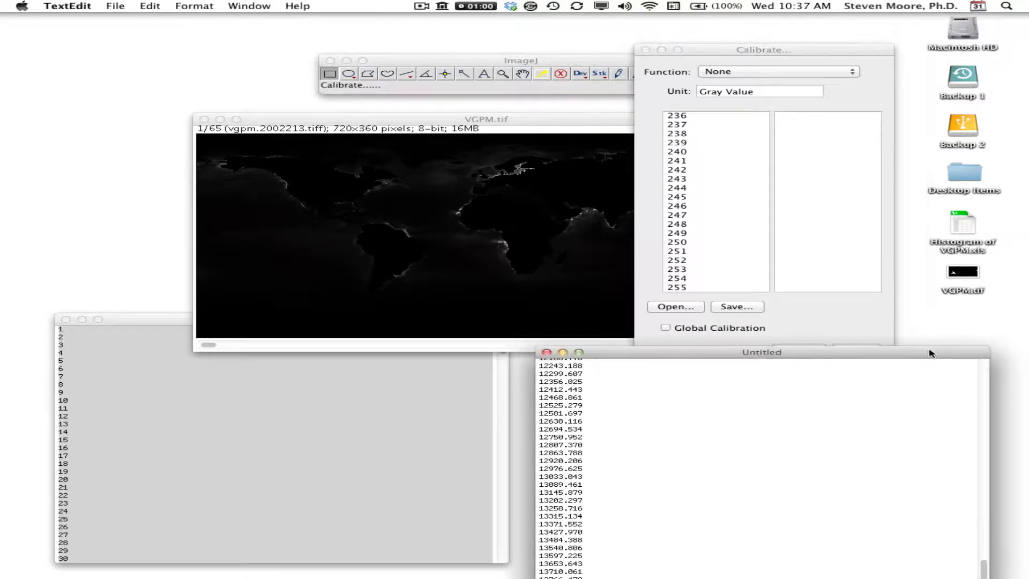
{"action": "left_click_drag", "start_coordinate": [610, 356], "coordinate": [319, 320]}
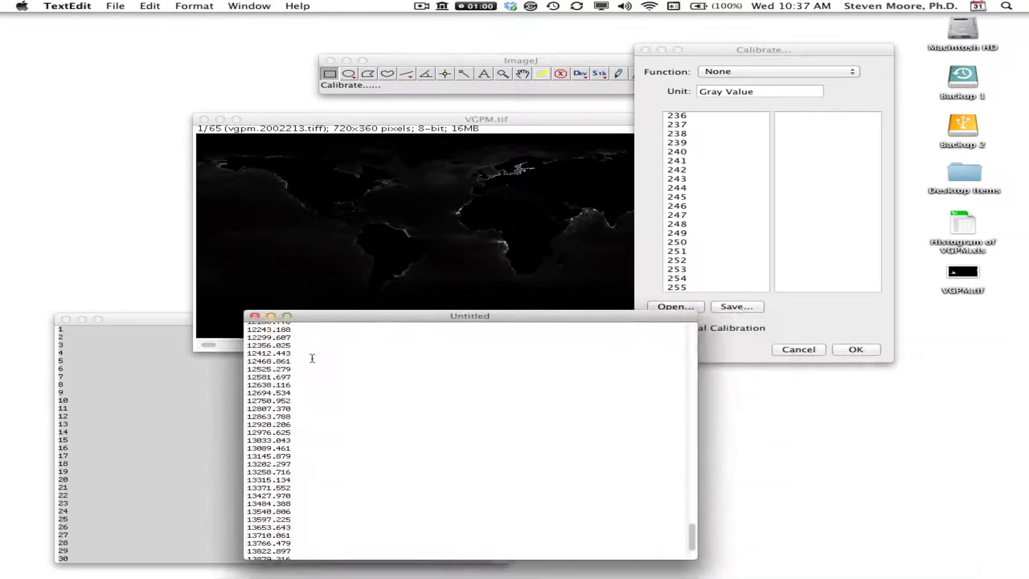
{"action": "key", "text": "super+a"}
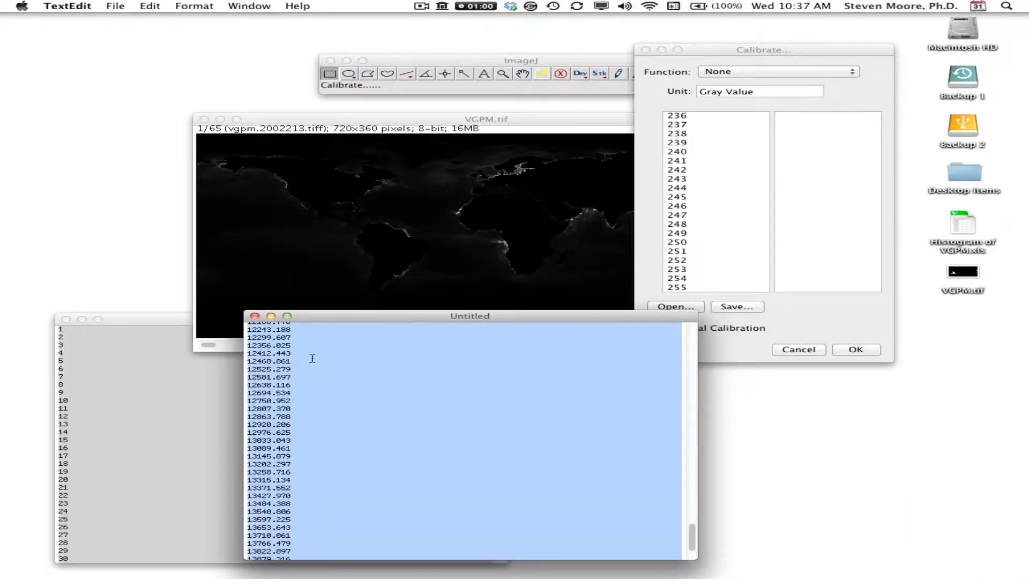
{"action": "left_click", "coordinate": [795, 120]}
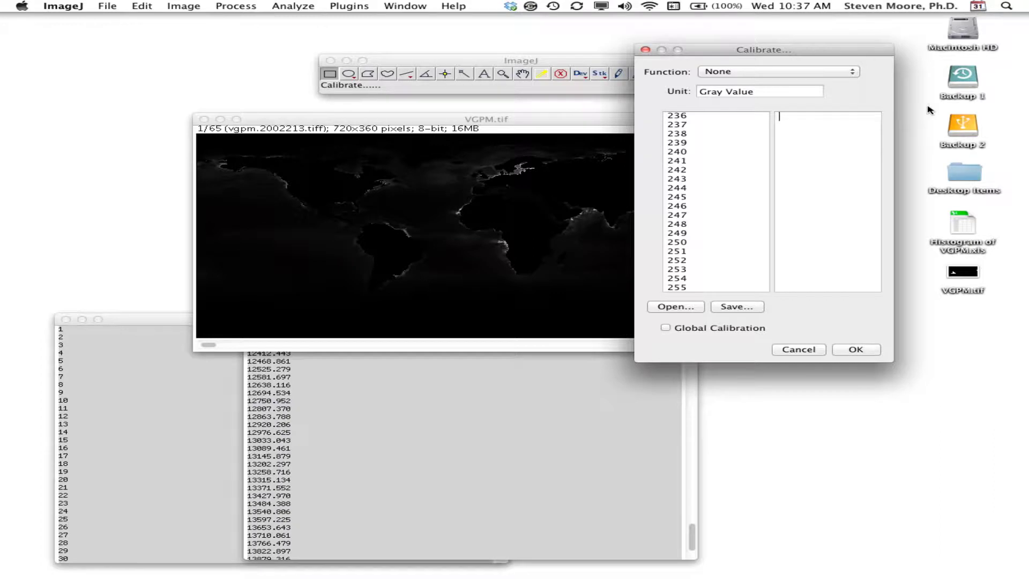
{"action": "key", "text": "super+v"}
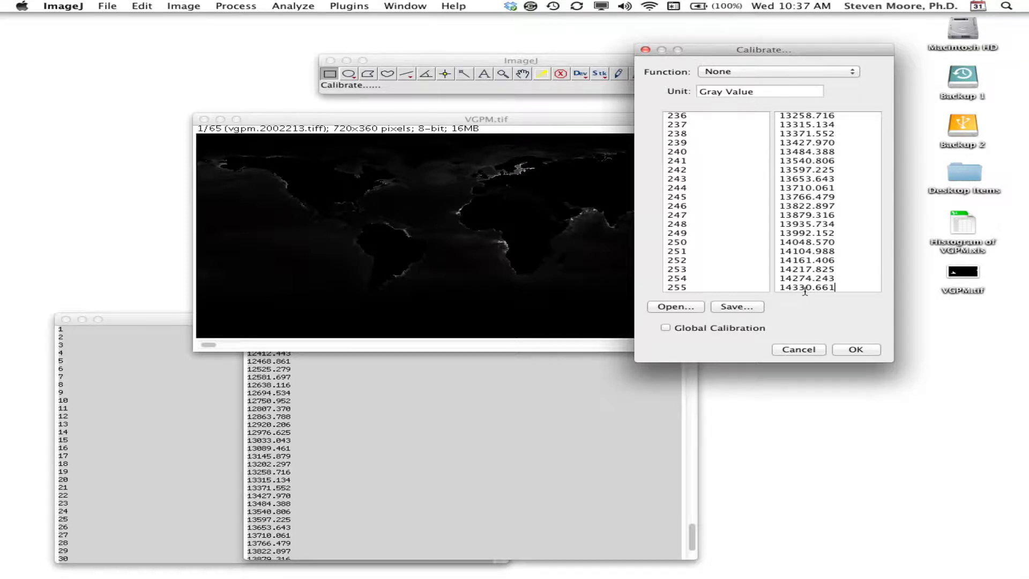
Set the calibration unit to VGPM and the function to Straight Line, and apply the calibration.
{"action": "left_click", "coordinate": [756, 92]}
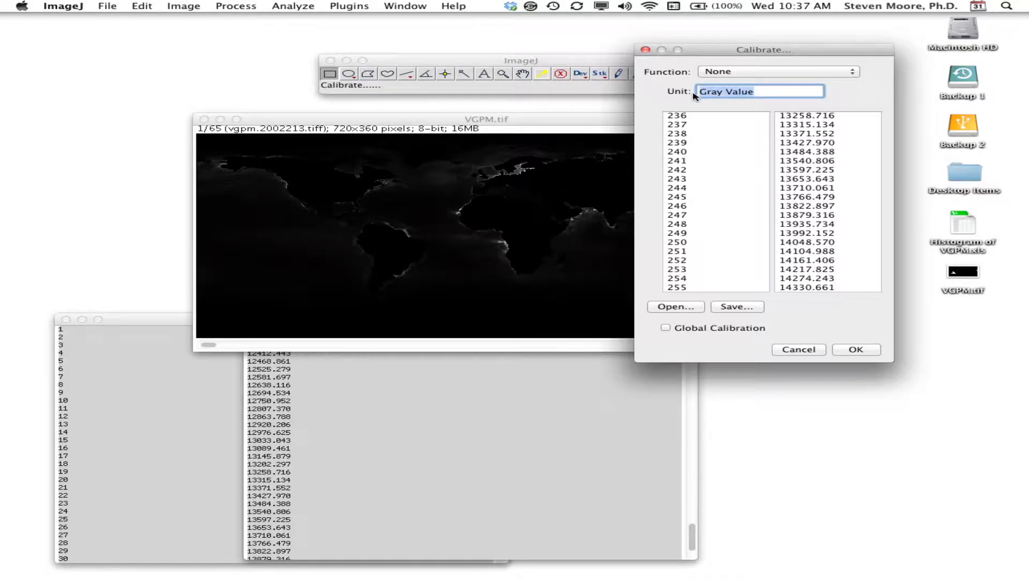
{"action": "type", "text": "V"}
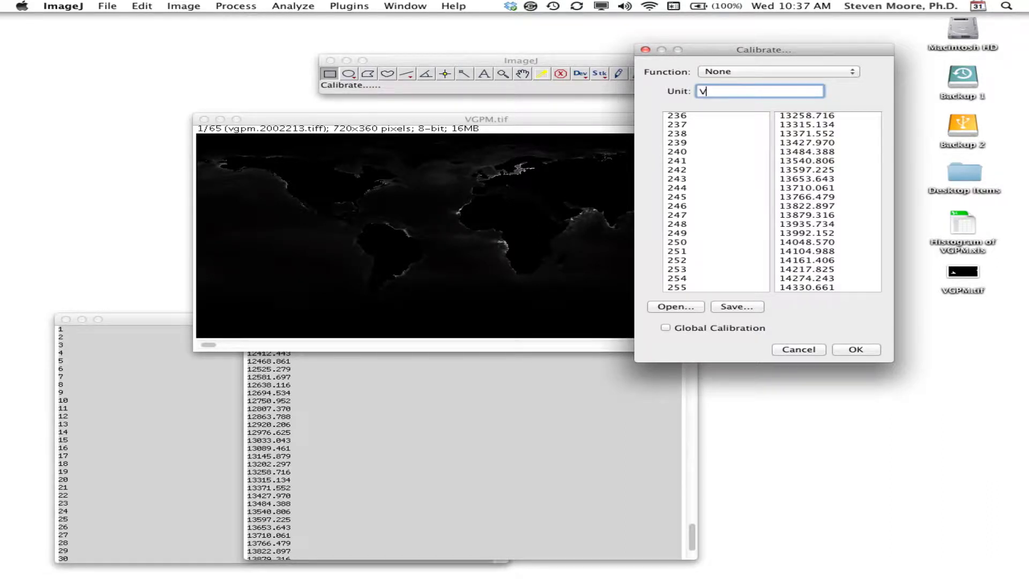
{"action": "type", "text": "GPM"}
{"action": "left_click", "coordinate": [729, 75]}
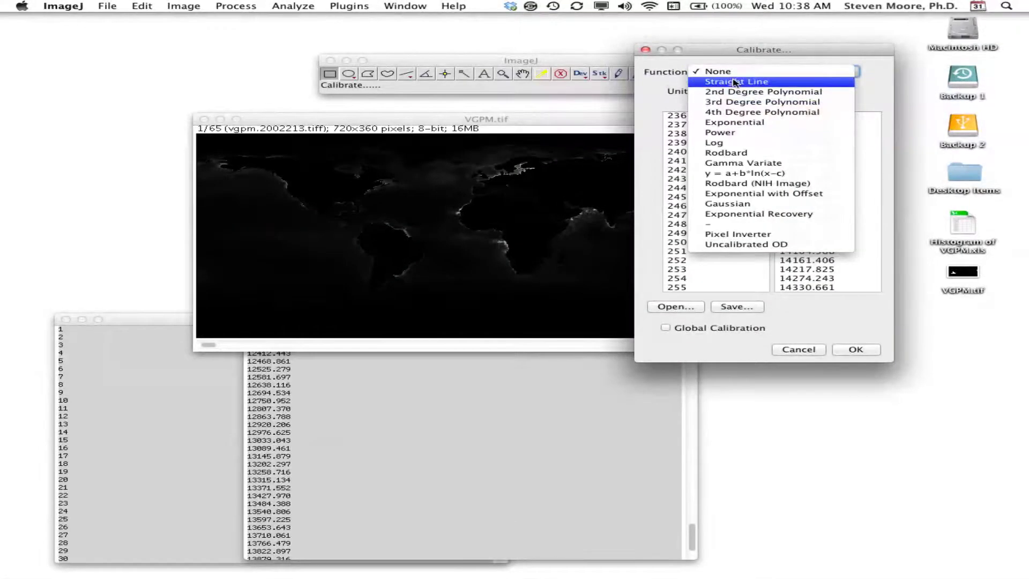
{"action": "left_click", "coordinate": [734, 82]}
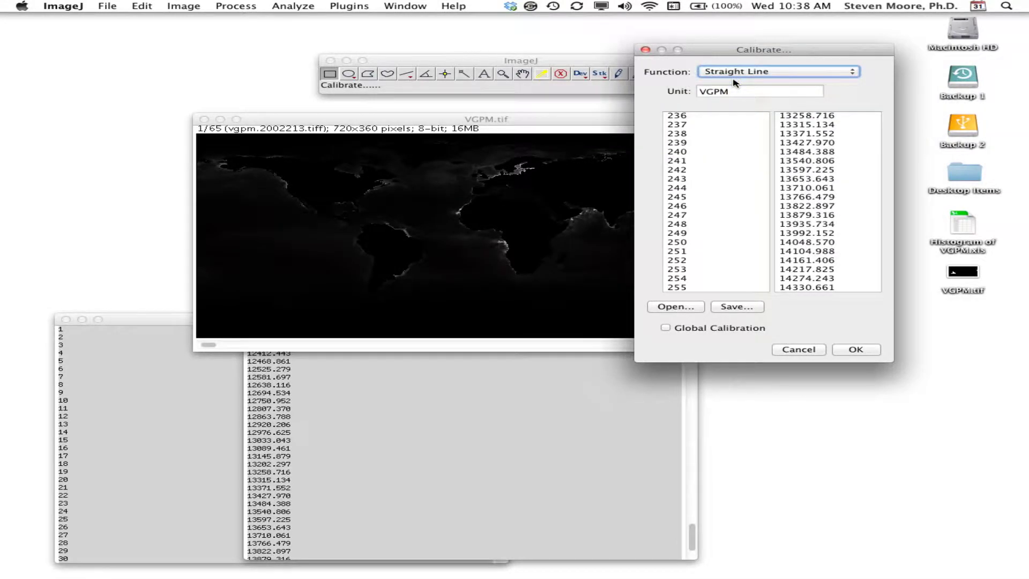
{"action": "left_click_drag", "start_coordinate": [737, 49], "coordinate": [739, 104]}
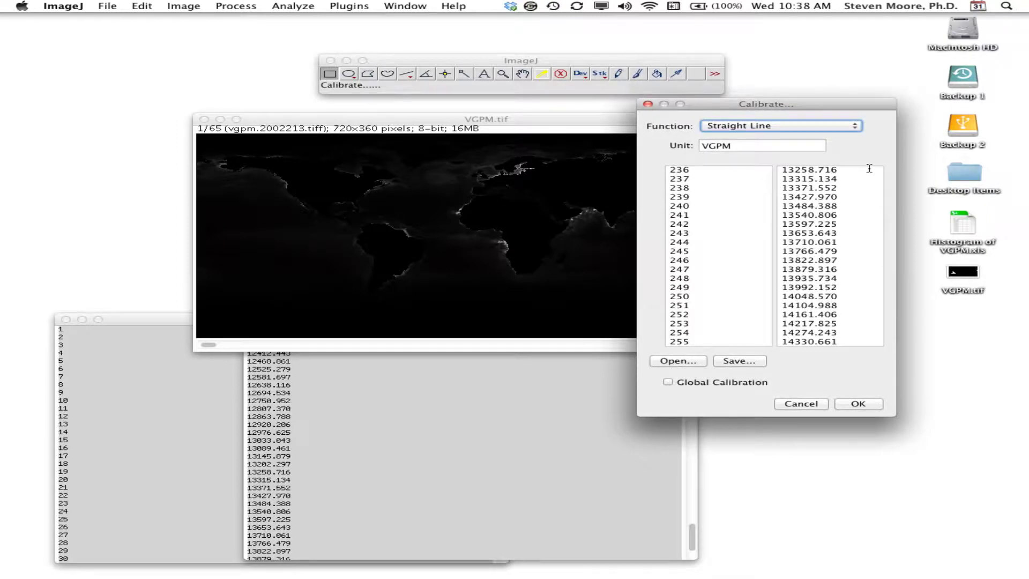
{"action": "left_click", "coordinate": [858, 404]}
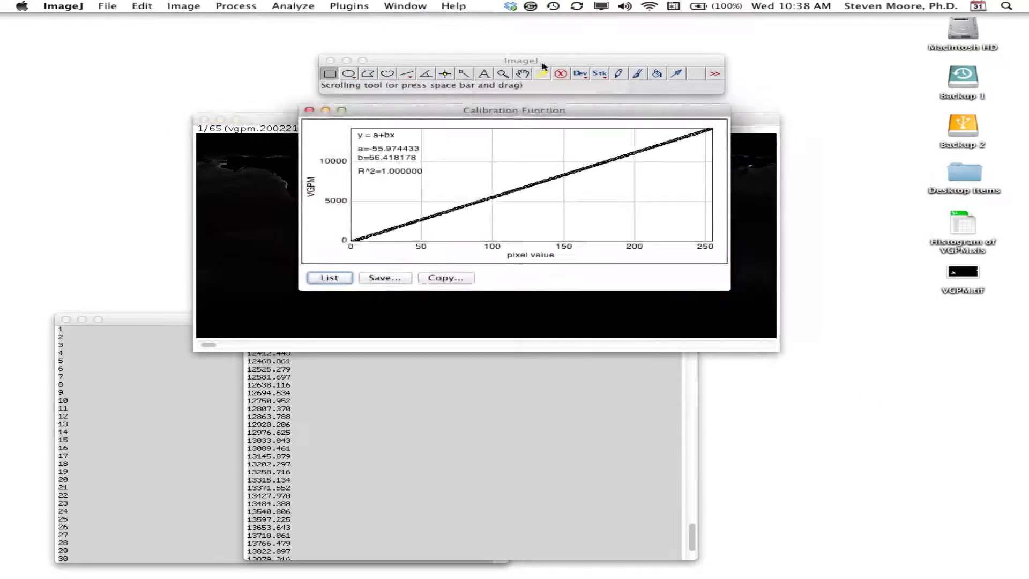
Examine the fit equation and R^2 in the calibration function plot, close it and return to the VGPM.tif image.
{"action": "left_click_drag", "start_coordinate": [582, 110], "coordinate": [757, 216]}
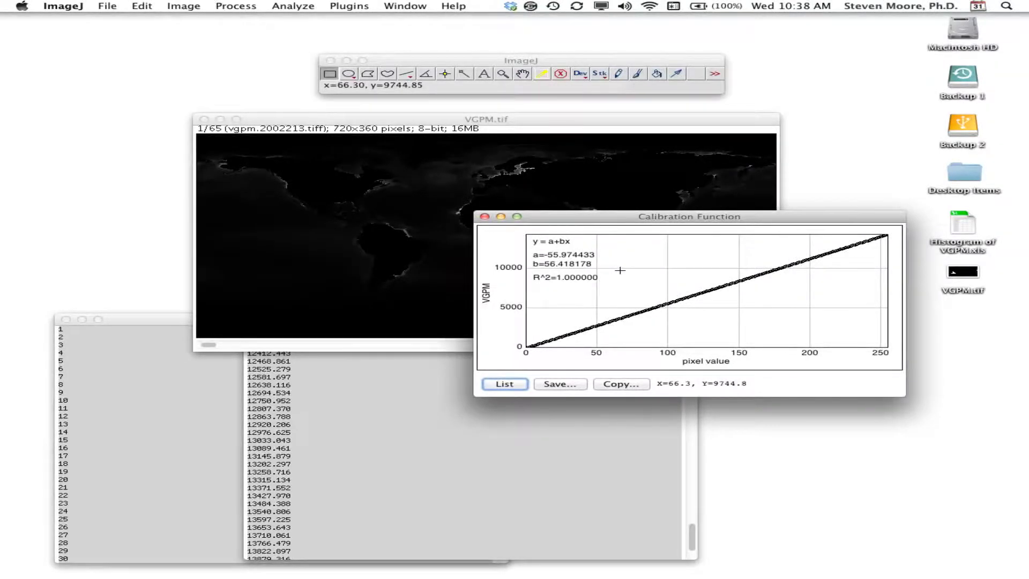
{"action": "left_click_drag", "start_coordinate": [634, 217], "coordinate": [678, 192]}
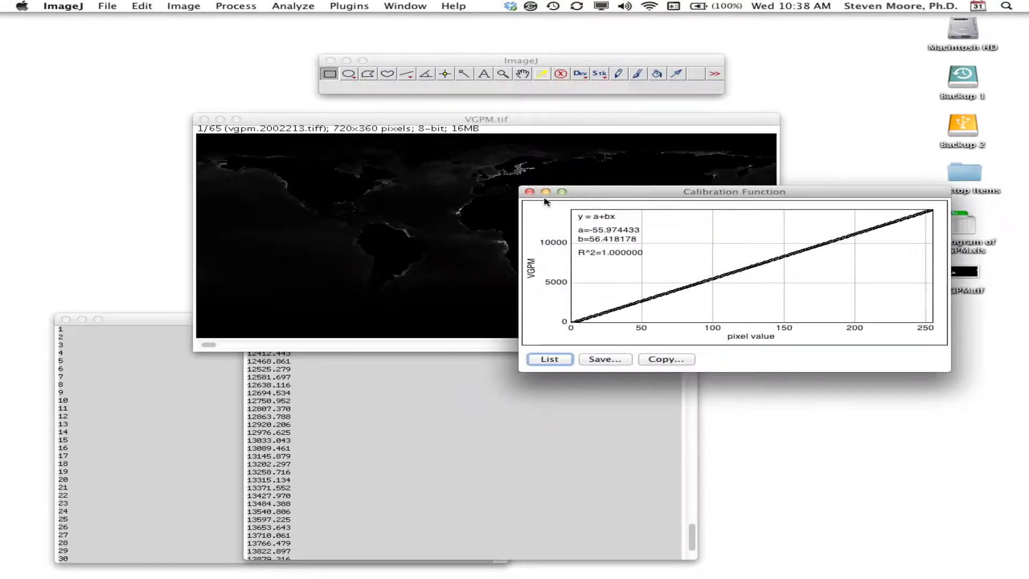
{"action": "left_click", "coordinate": [529, 191]}
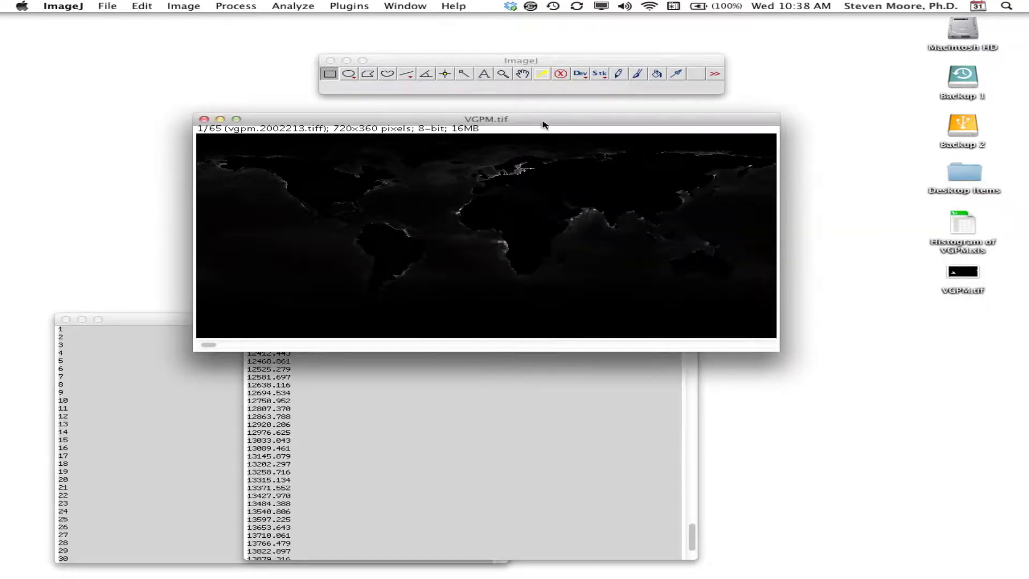
{"action": "left_click_drag", "start_coordinate": [544, 120], "coordinate": [536, 131]}
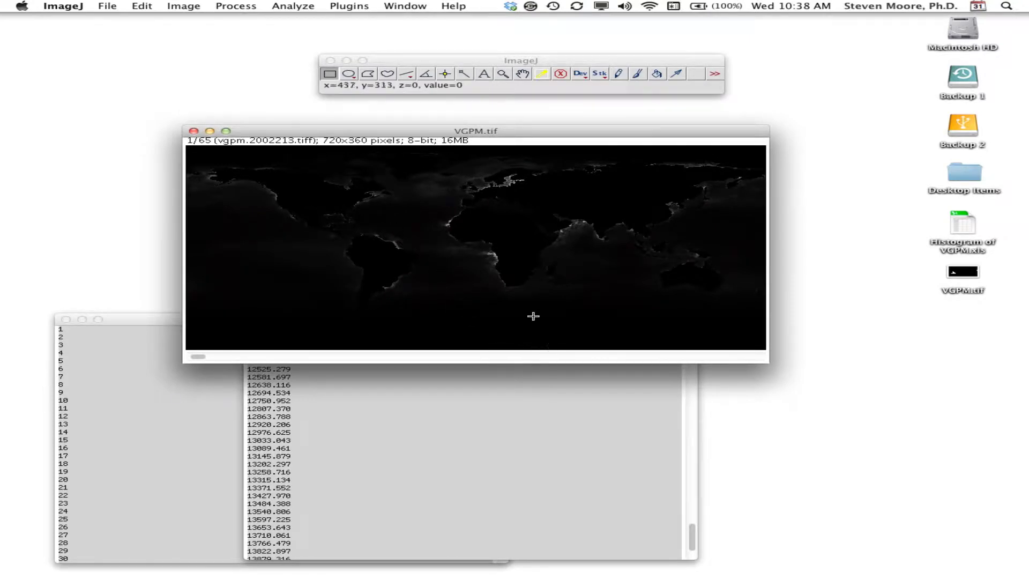
Apply the lookup table VGPM06162011.lut from the Images folder to the VGPM.tif stack.
{"action": "left_click", "coordinate": [107, 7]}
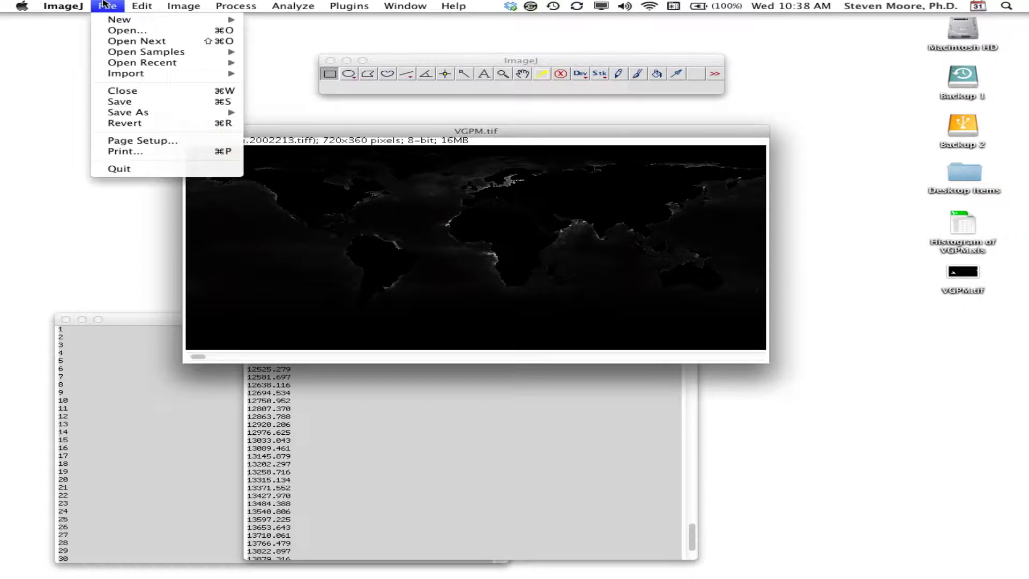
{"action": "left_click", "coordinate": [123, 31]}
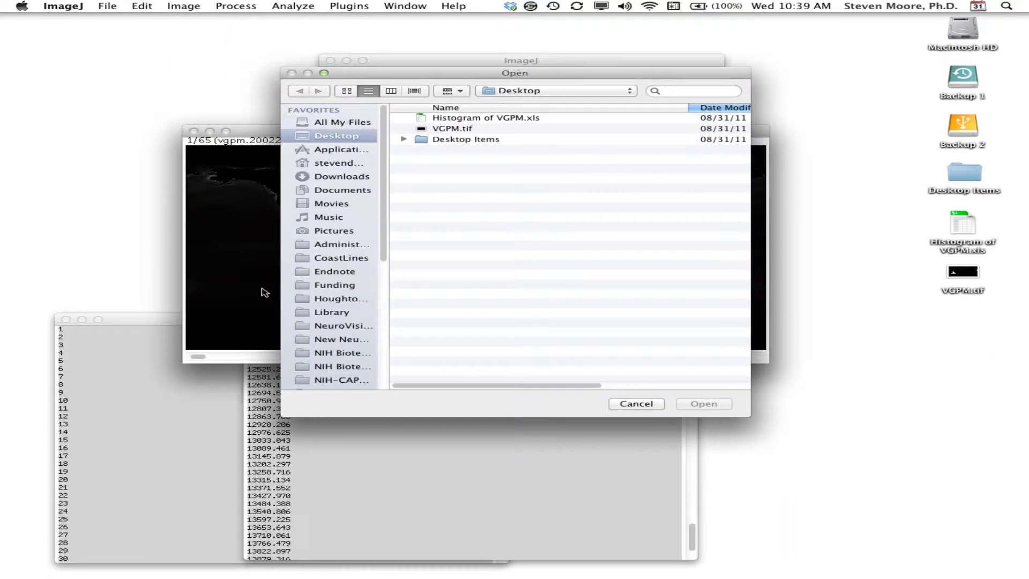
{"action": "left_click", "coordinate": [504, 92]}
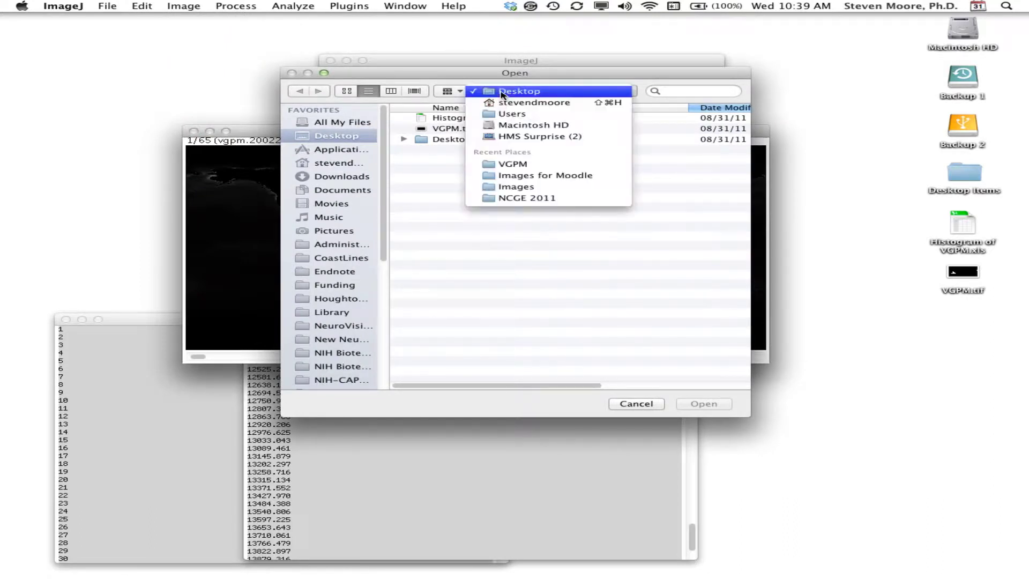
{"action": "left_click", "coordinate": [552, 187]}
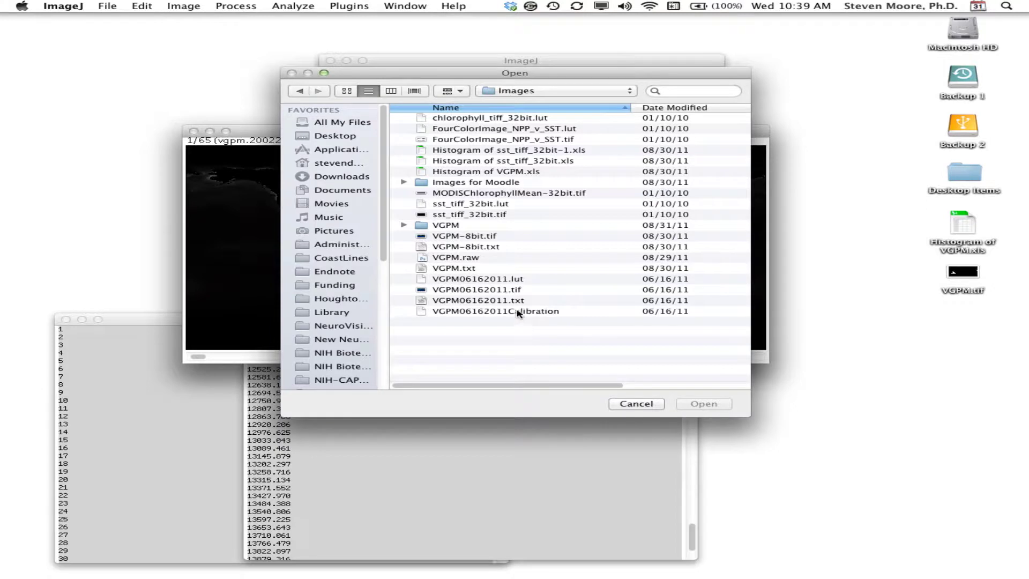
{"action": "double_click", "coordinate": [513, 280]}
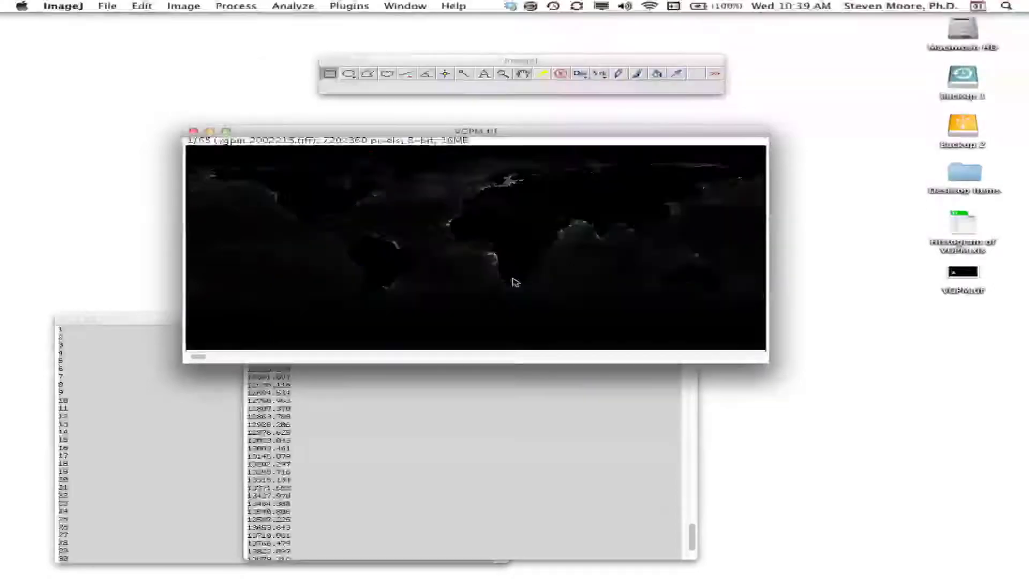
{"action": "left_click_drag", "start_coordinate": [405, 131], "coordinate": [415, 109]}
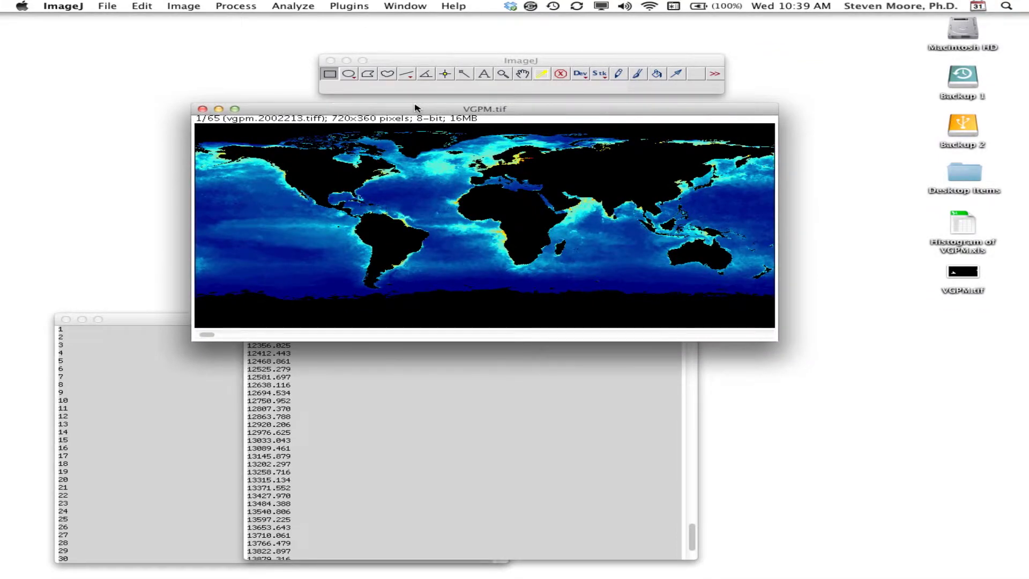
{"action": "left_click_drag", "start_coordinate": [414, 110], "coordinate": [398, 143]}
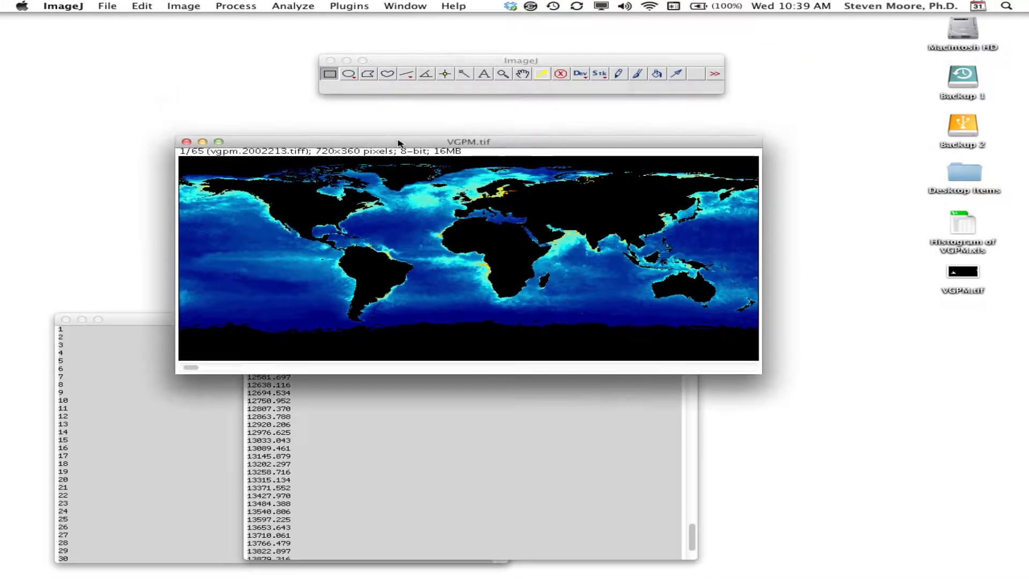
Save the colour-mapped 8-bit stack as a TIFF named VGPM-8BIT.tif on the Desktop.
{"action": "left_click", "coordinate": [106, 6]}
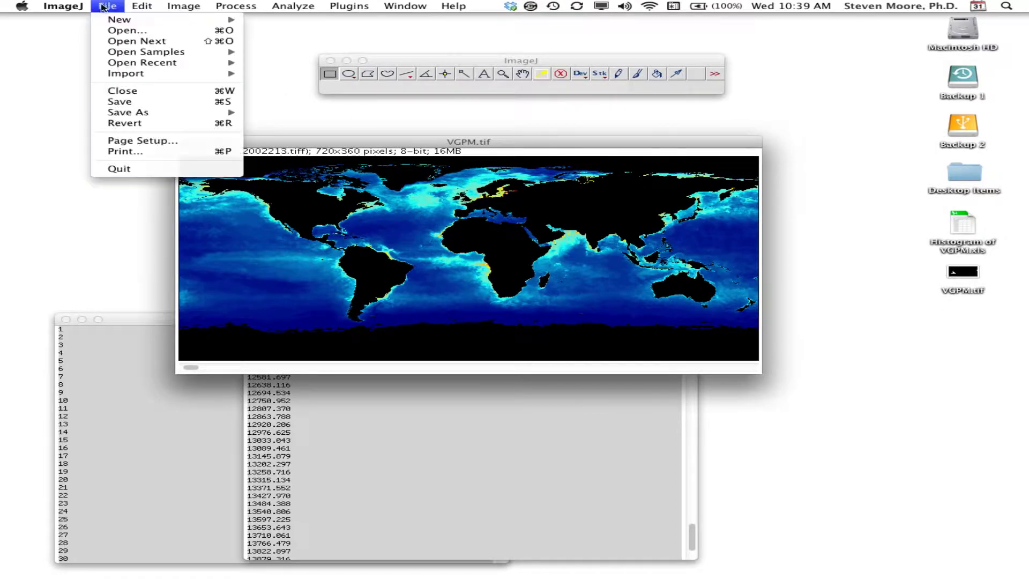
{"action": "mouse_move", "coordinate": [137, 112]}
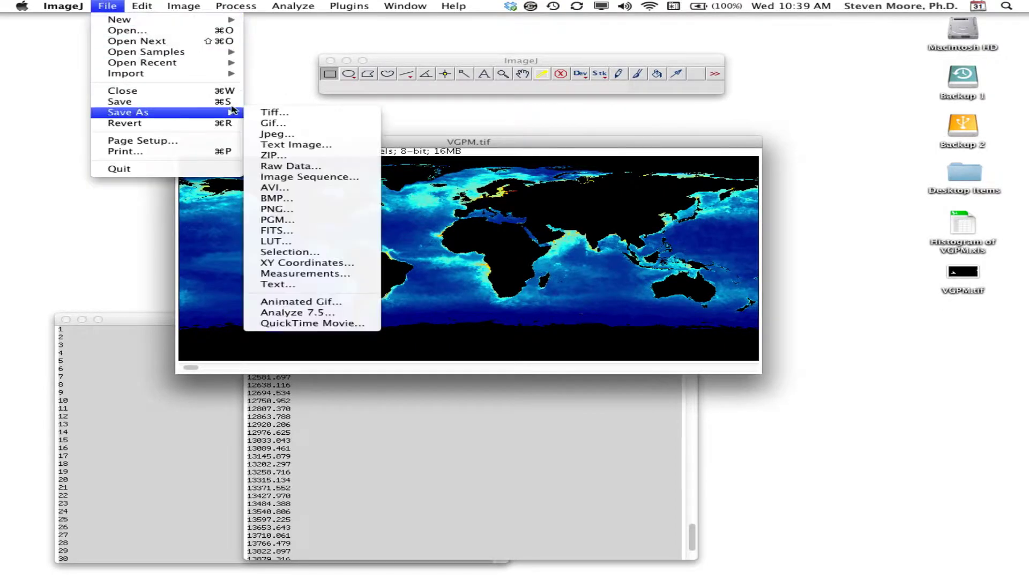
{"action": "left_click", "coordinate": [272, 112]}
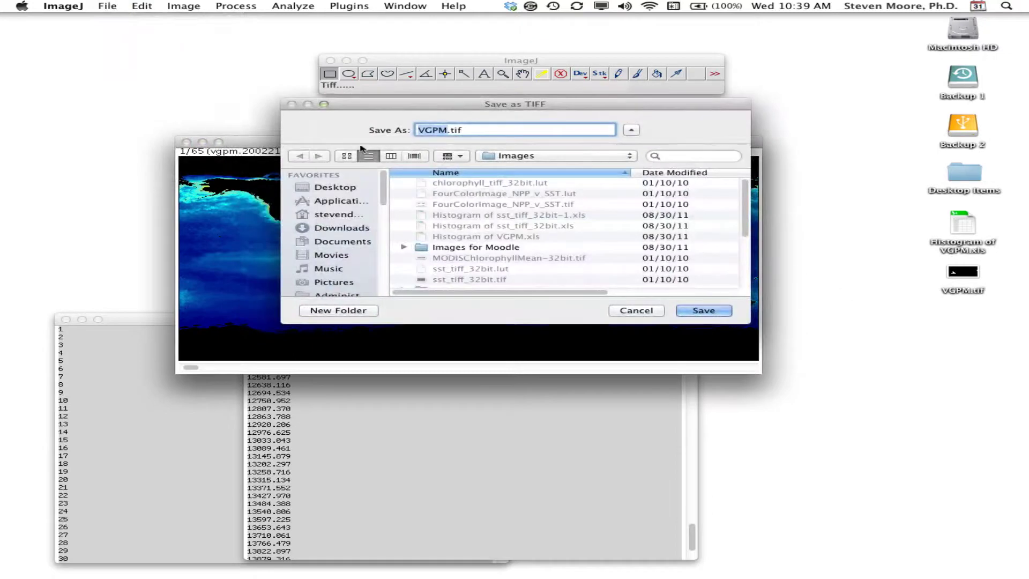
{"action": "left_click", "coordinate": [331, 186]}
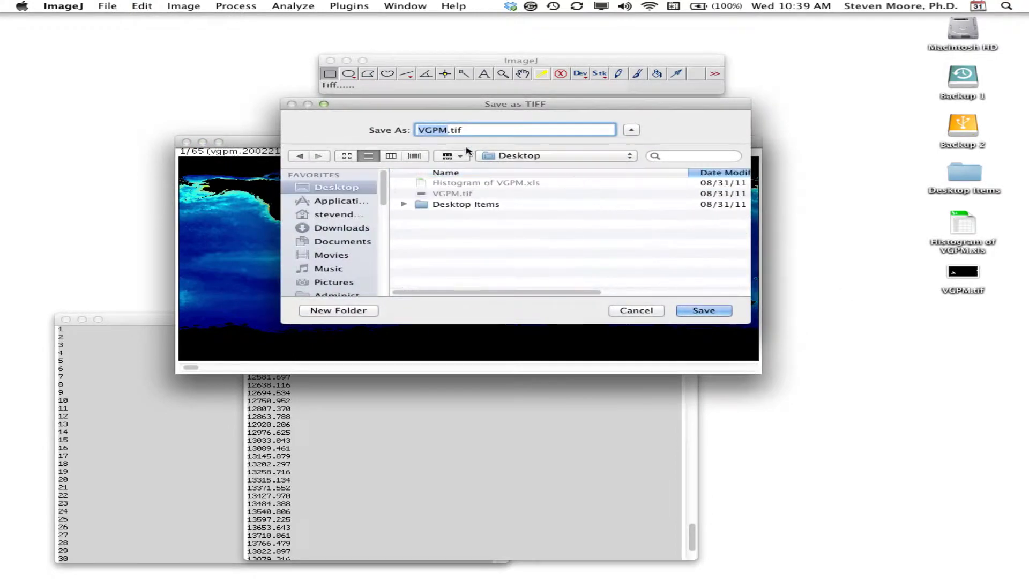
{"action": "left_click", "coordinate": [448, 131]}
{"action": "type", "text": "-8BIT"}
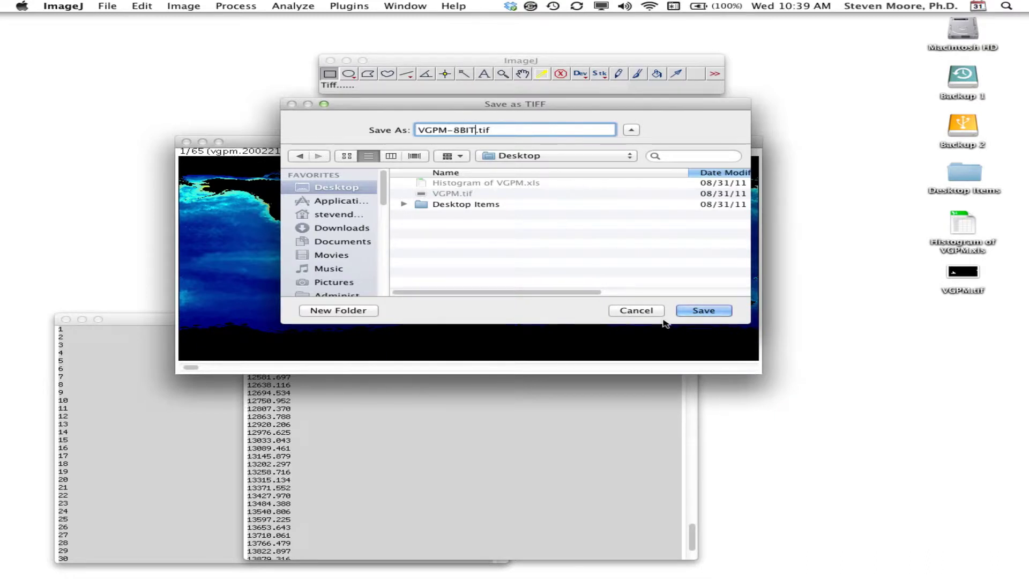
{"action": "left_click", "coordinate": [703, 312]}
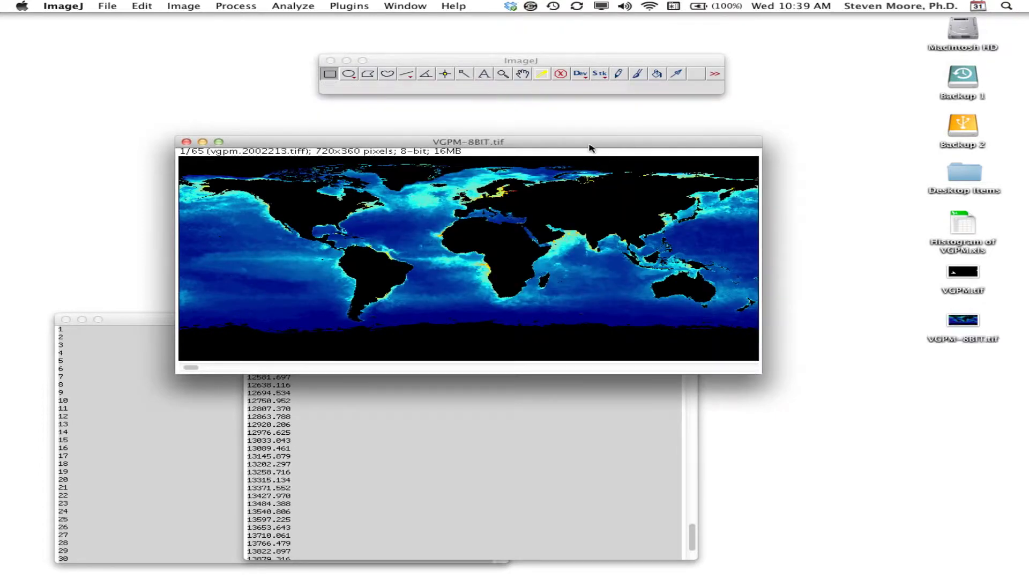
Close both untitled TextEdit documents holding the bin start and index lists without saving them.
{"action": "left_click_drag", "start_coordinate": [589, 144], "coordinate": [700, 104]}
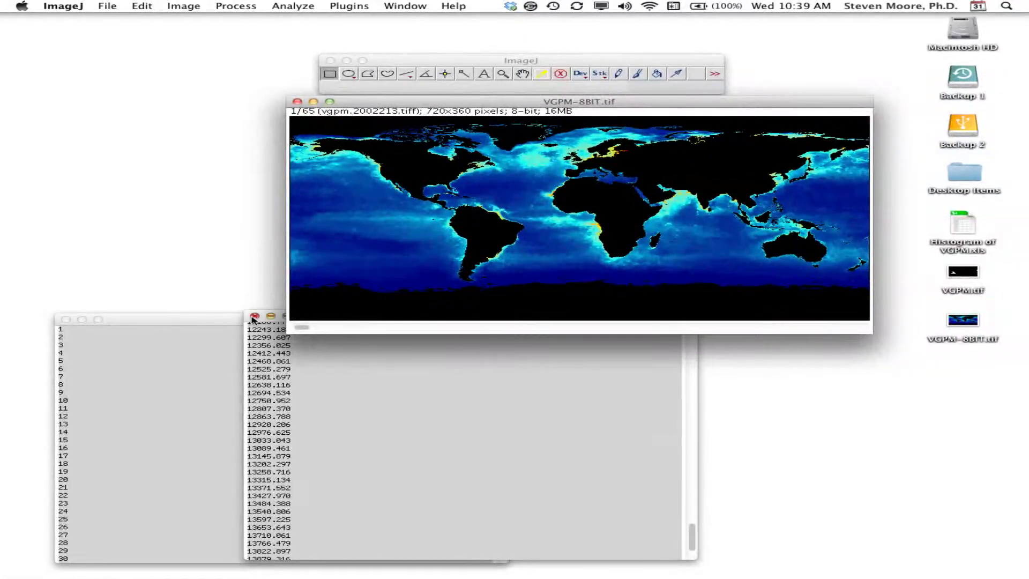
{"action": "left_click", "coordinate": [255, 317]}
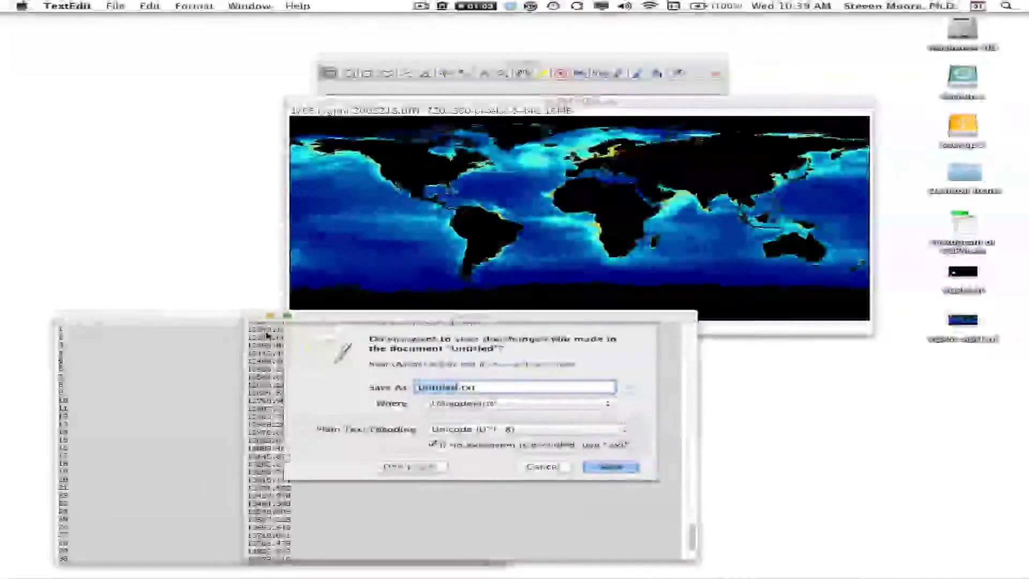
{"action": "left_click", "coordinate": [399, 466]}
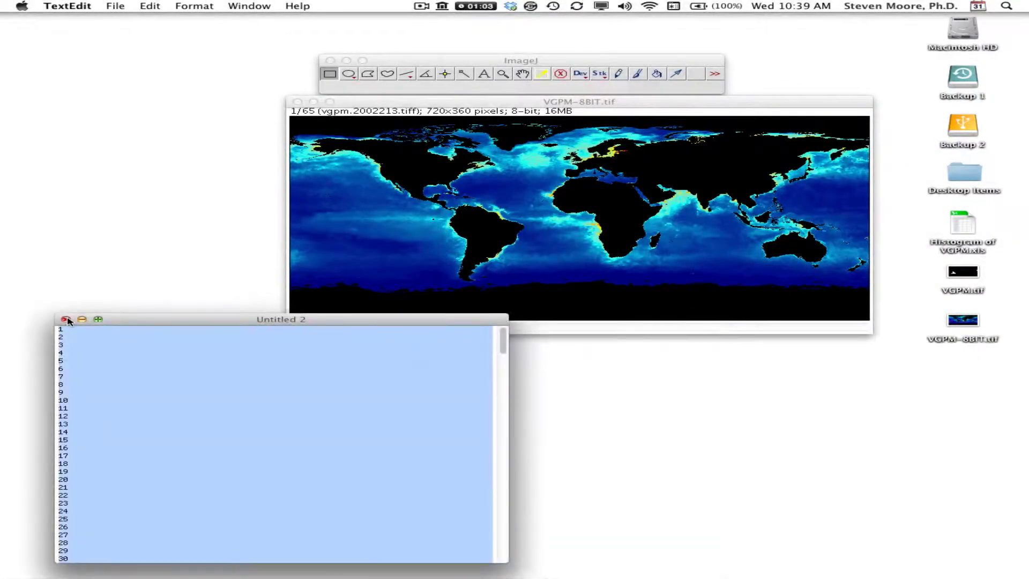
{"action": "left_click", "coordinate": [66, 319]}
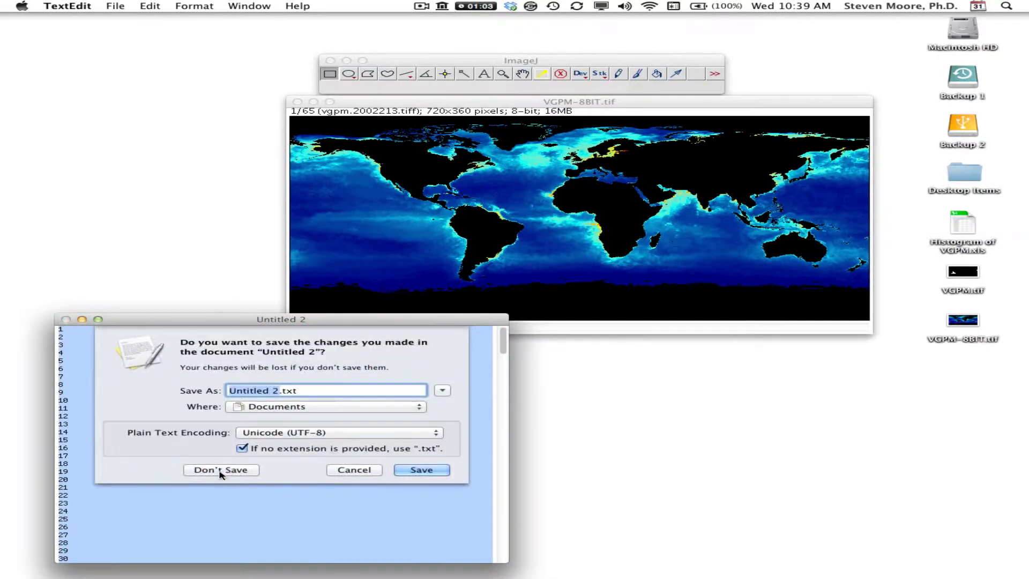
{"action": "left_click", "coordinate": [220, 473]}
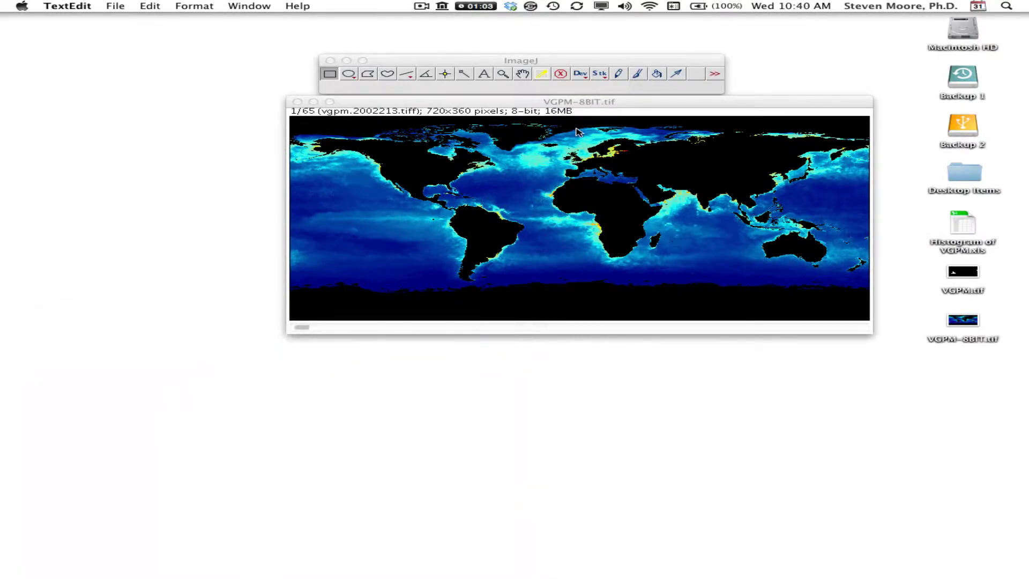
Generate a histogram of all 65 images in VGPM-8BIT.tif, list its values, set the list aside and close the plot.
{"action": "left_click_drag", "start_coordinate": [621, 99], "coordinate": [653, 101]}
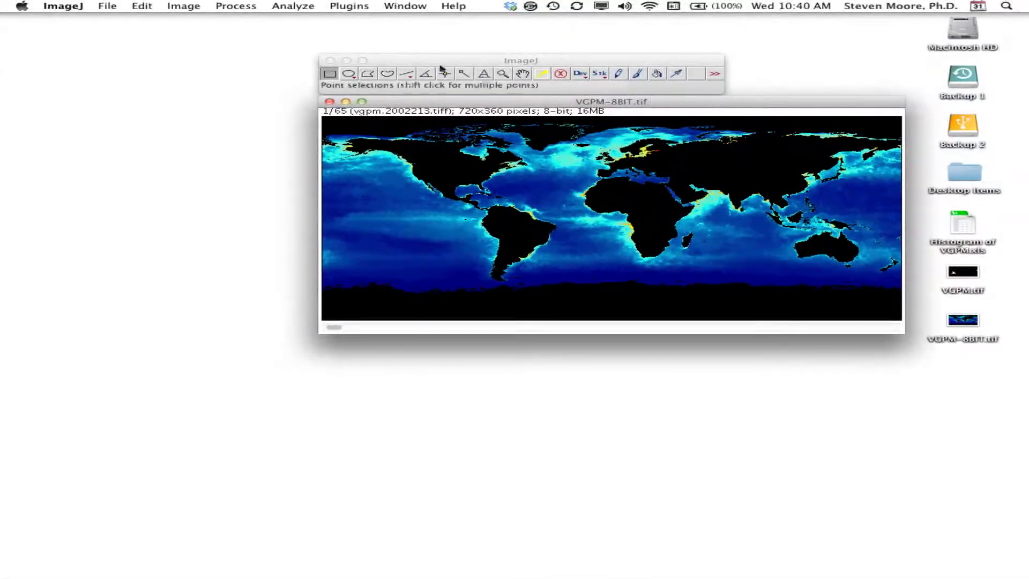
{"action": "left_click", "coordinate": [288, 4]}
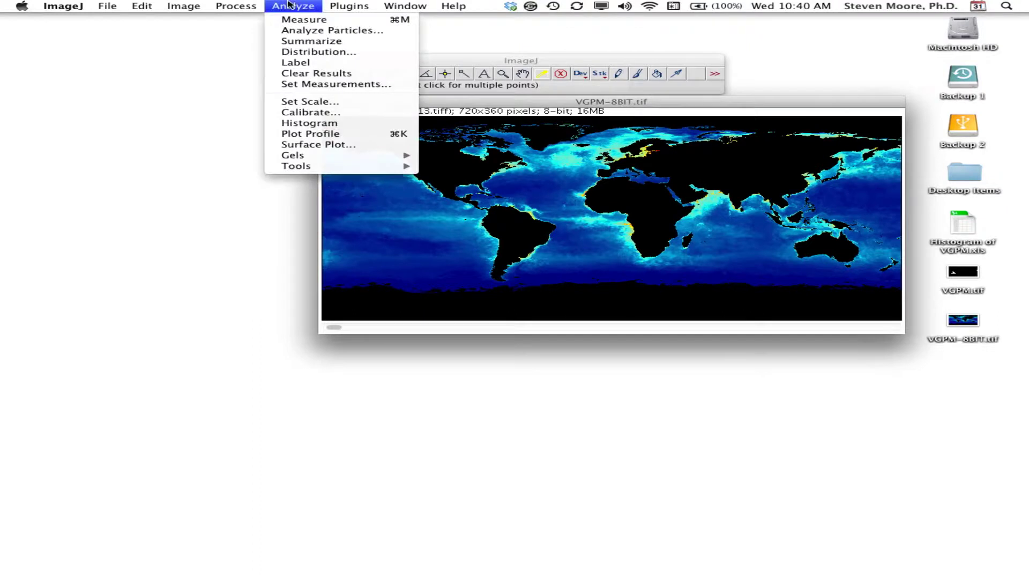
{"action": "left_click", "coordinate": [344, 123]}
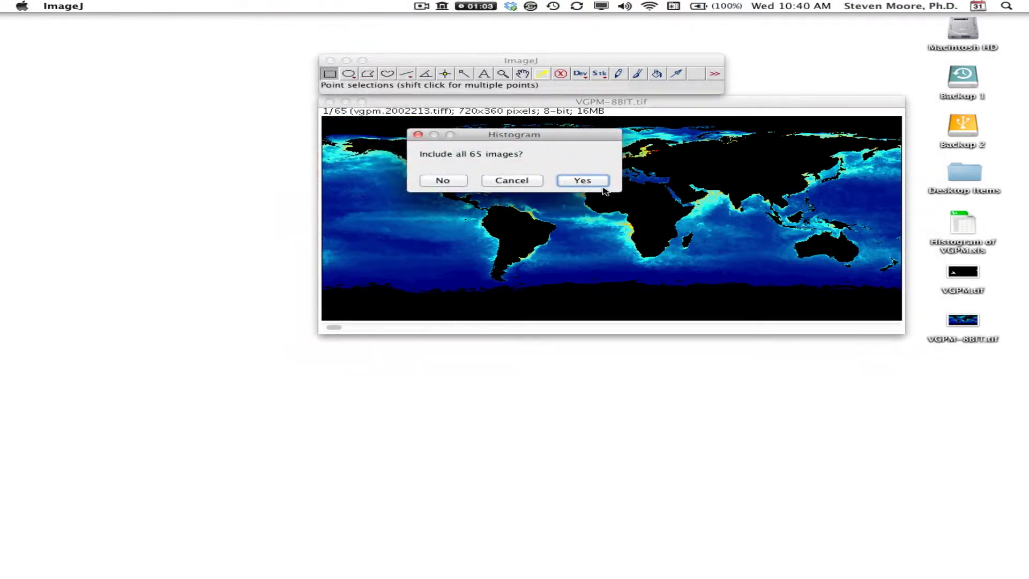
{"action": "left_click", "coordinate": [583, 181]}
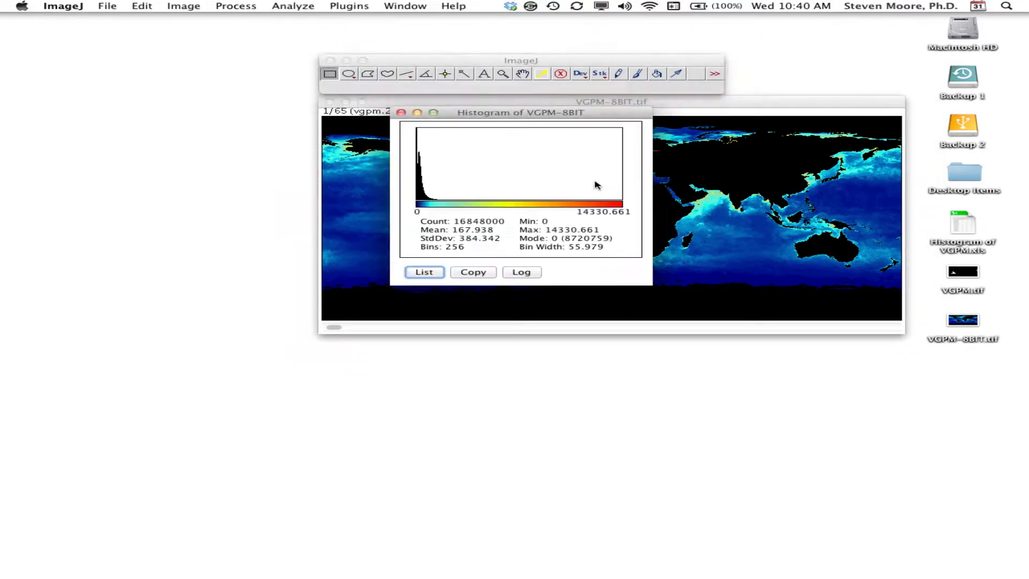
{"action": "left_click", "coordinate": [427, 275]}
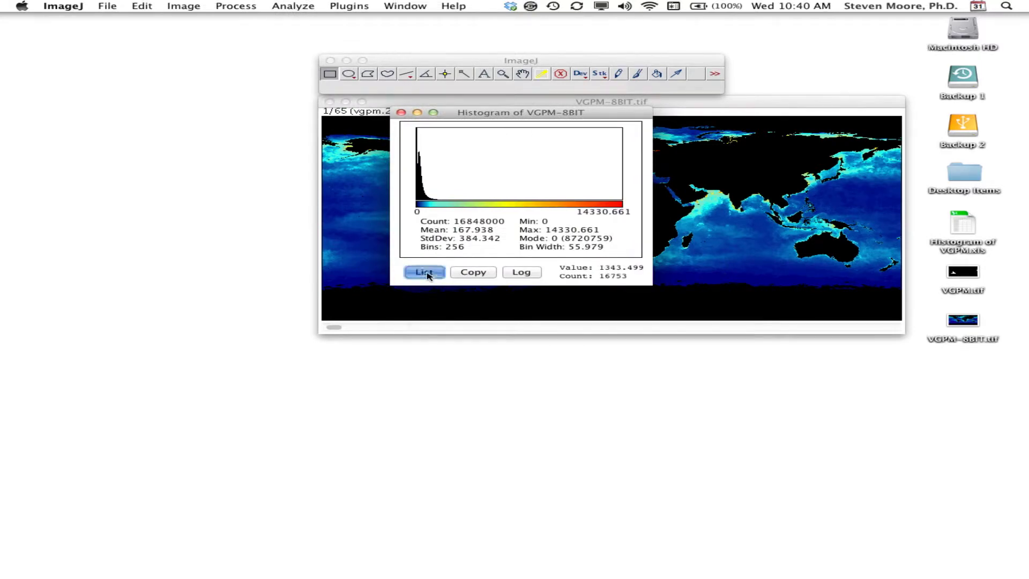
{"action": "left_click_drag", "start_coordinate": [505, 95], "coordinate": [789, 217]}
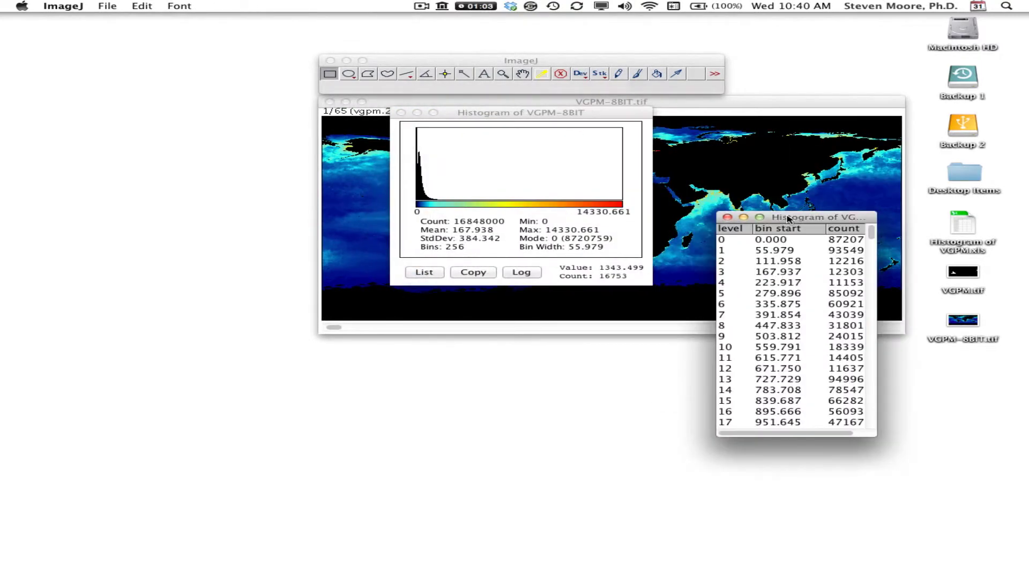
{"action": "left_click", "coordinate": [399, 113]}
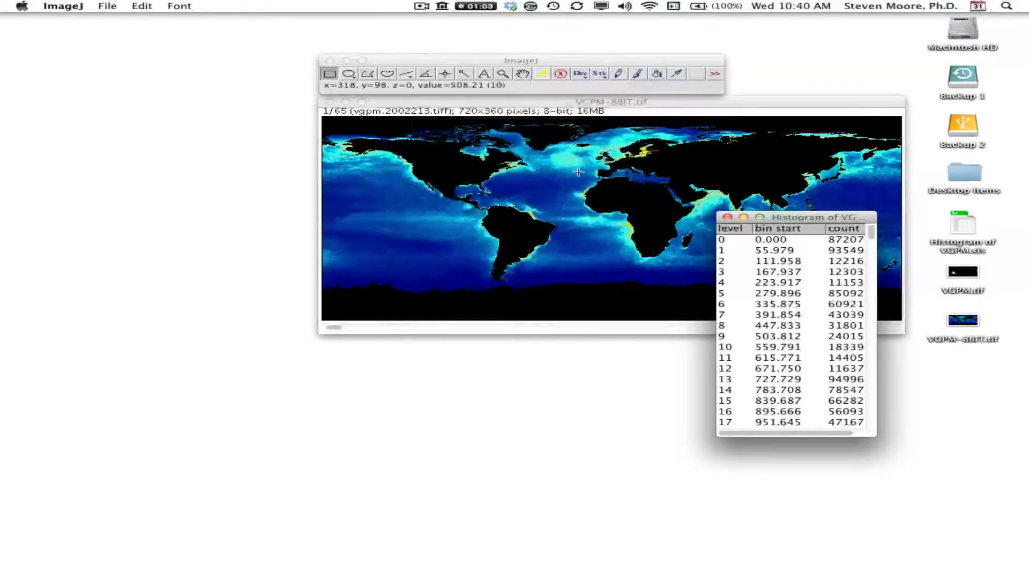
Open the original 32-bit VGPM.tif stack from the Desktop in ImageJ.
{"action": "left_click", "coordinate": [386, 61]}
{"action": "left_click", "coordinate": [109, 6]}
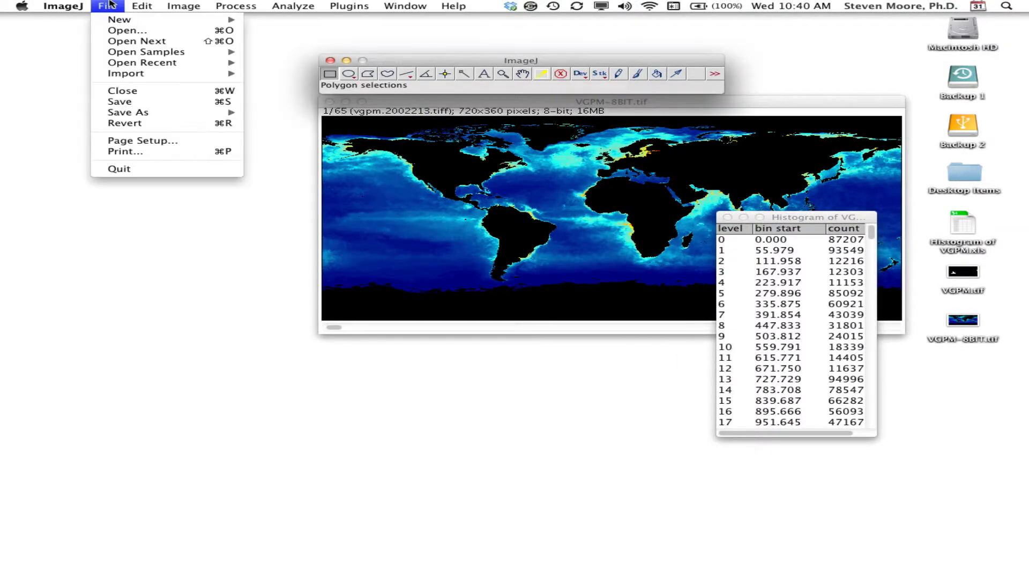
{"action": "left_click", "coordinate": [122, 31]}
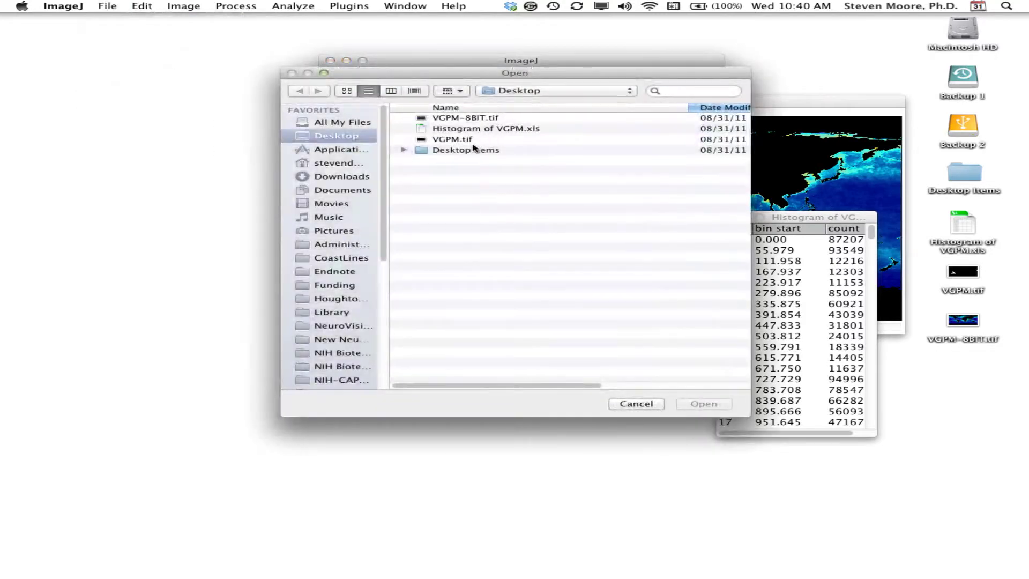
{"action": "double_click", "coordinate": [455, 139]}
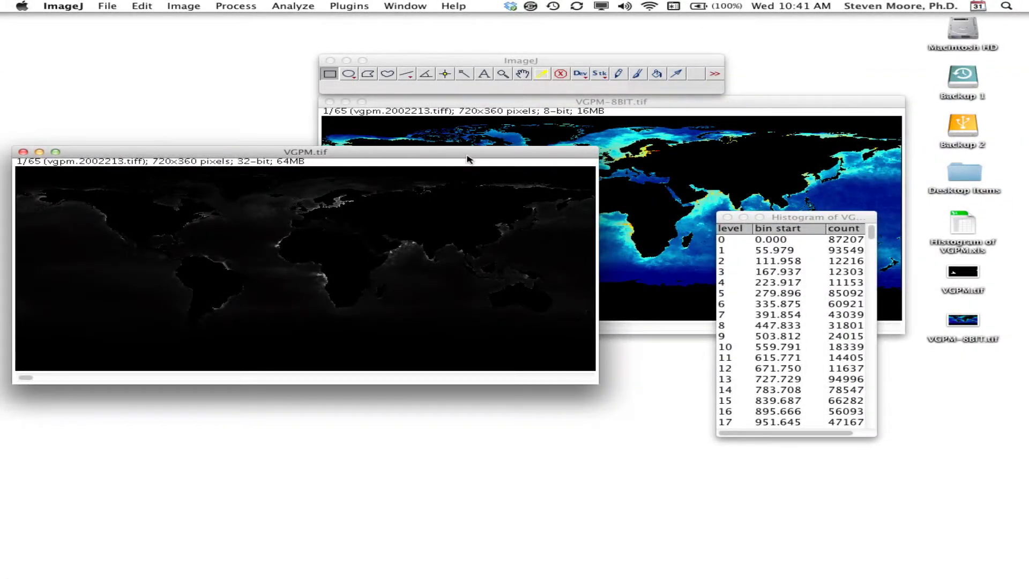
Generate a 256-bin stack histogram of the 32-bit VGPM.tif, list its values and place the list beside the 8-bit one.
{"action": "left_click", "coordinate": [309, 5]}
{"action": "left_click", "coordinate": [407, 123]}
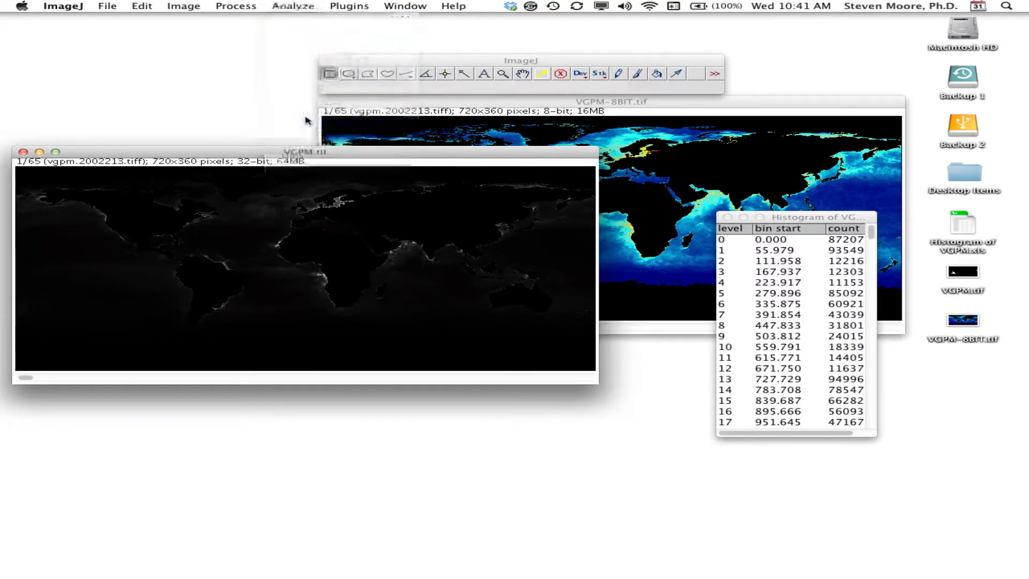
{"action": "left_click", "coordinate": [530, 131]}
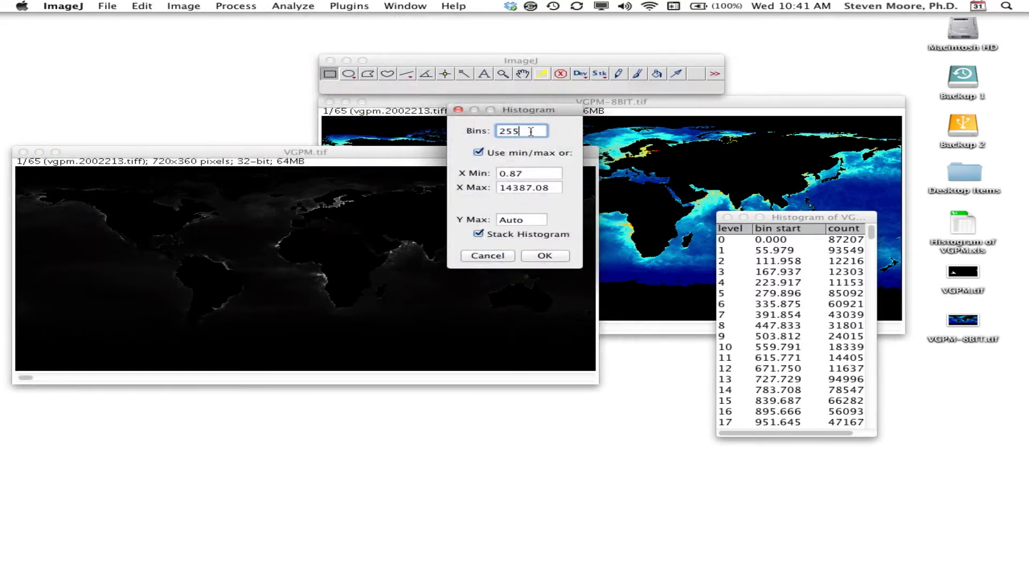
{"action": "key", "text": "BackSpace"}
{"action": "type", "text": "6"}
{"action": "left_click", "coordinate": [543, 257]}
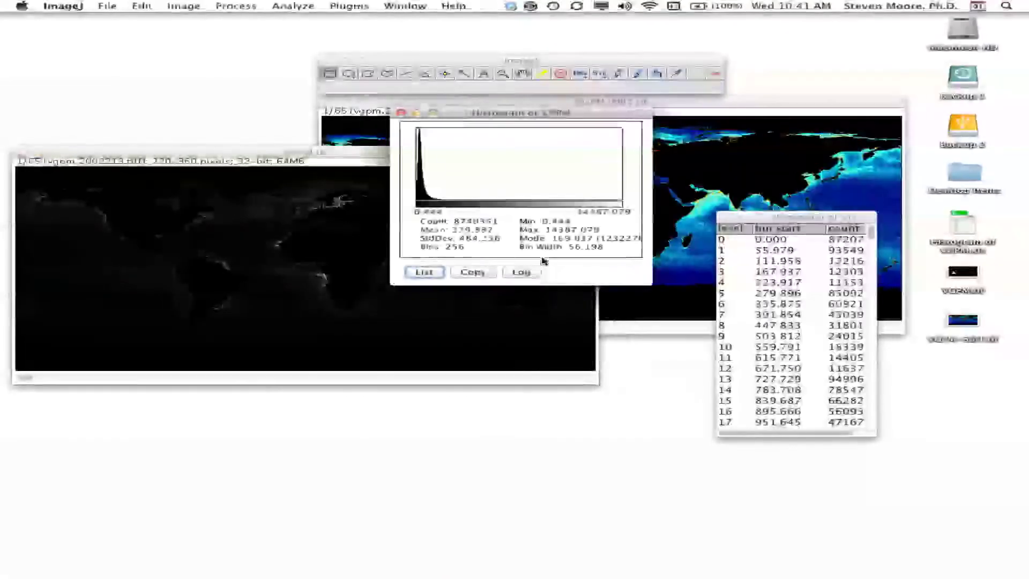
{"action": "left_click", "coordinate": [434, 272]}
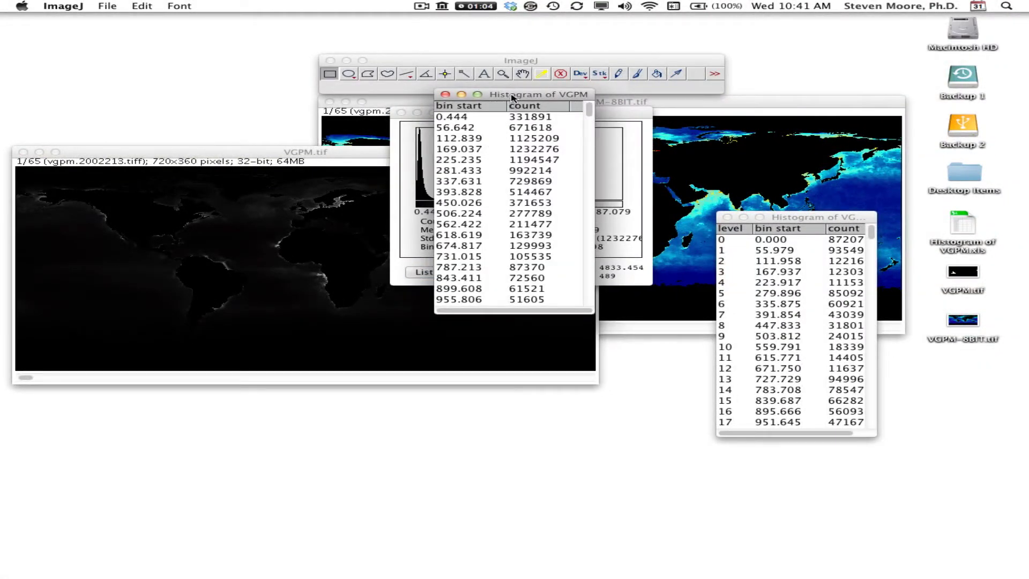
{"action": "left_click_drag", "start_coordinate": [510, 99], "coordinate": [624, 223]}
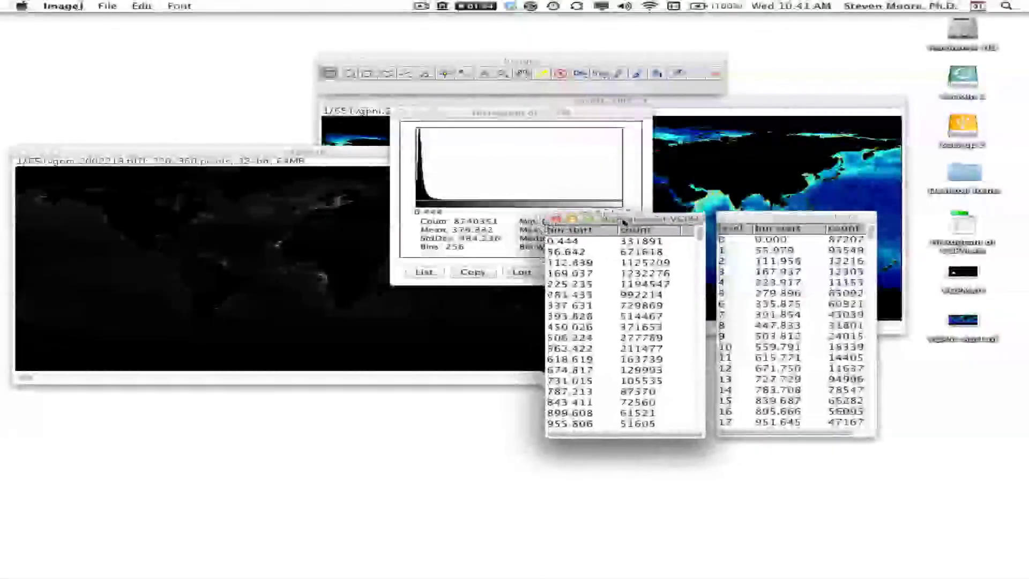